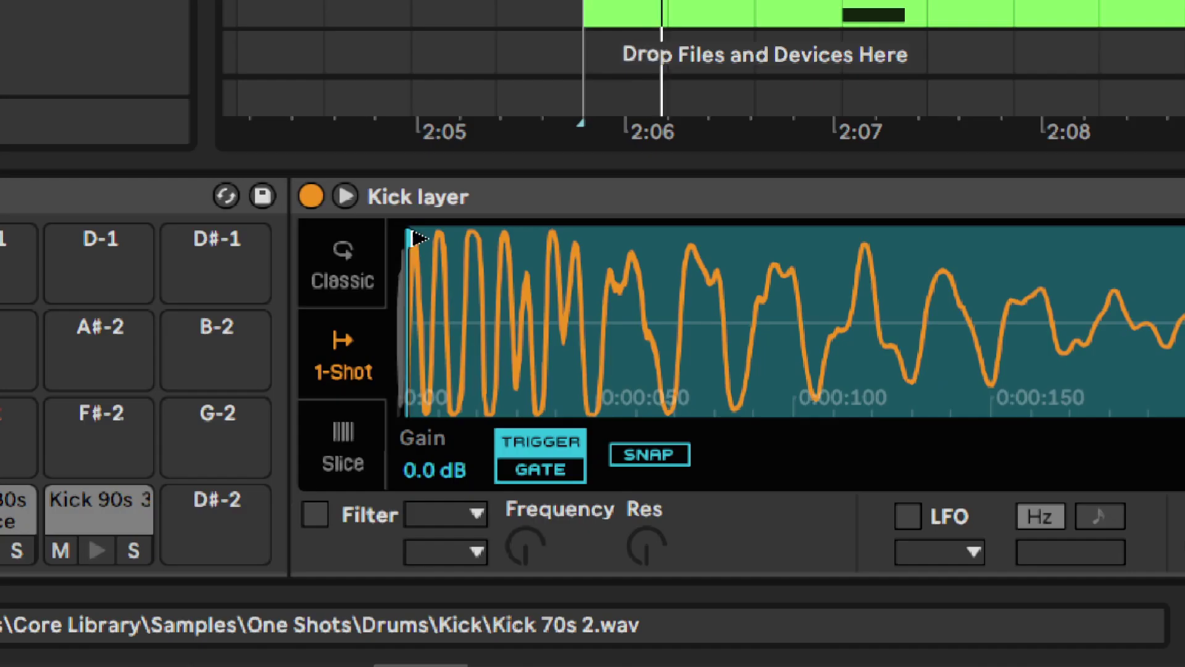
Drag Simpler's sample Start marker right to trim off the opening portion.
drag(413, 236, 520, 240)
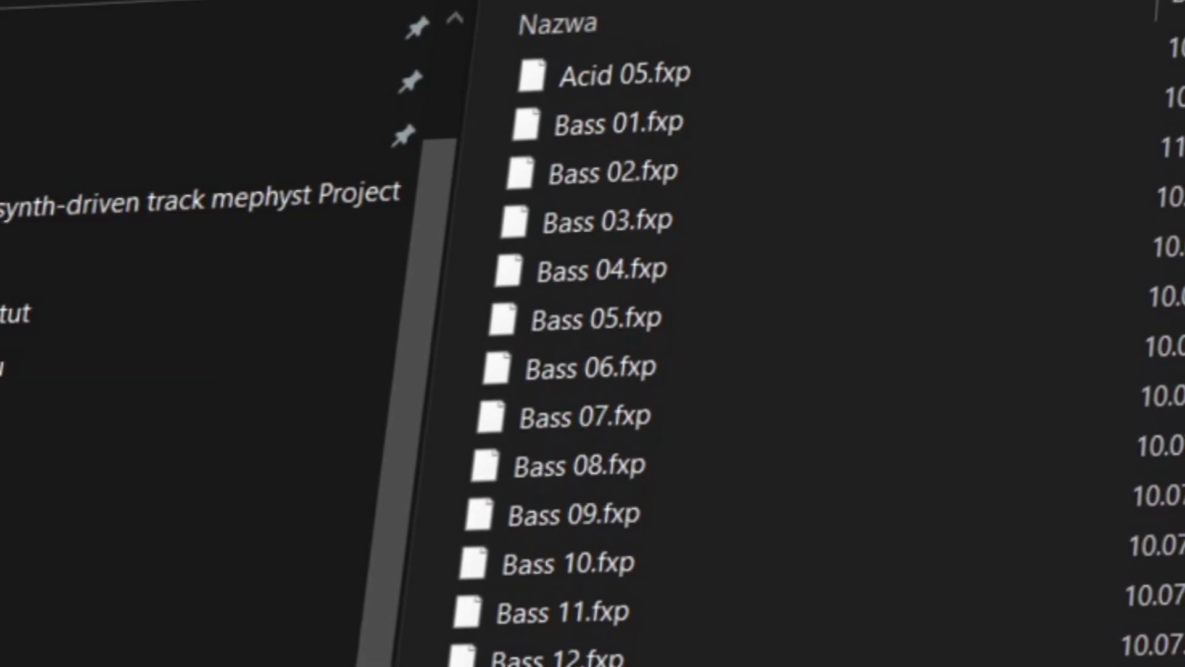
scroll(617, 371, down, 5)
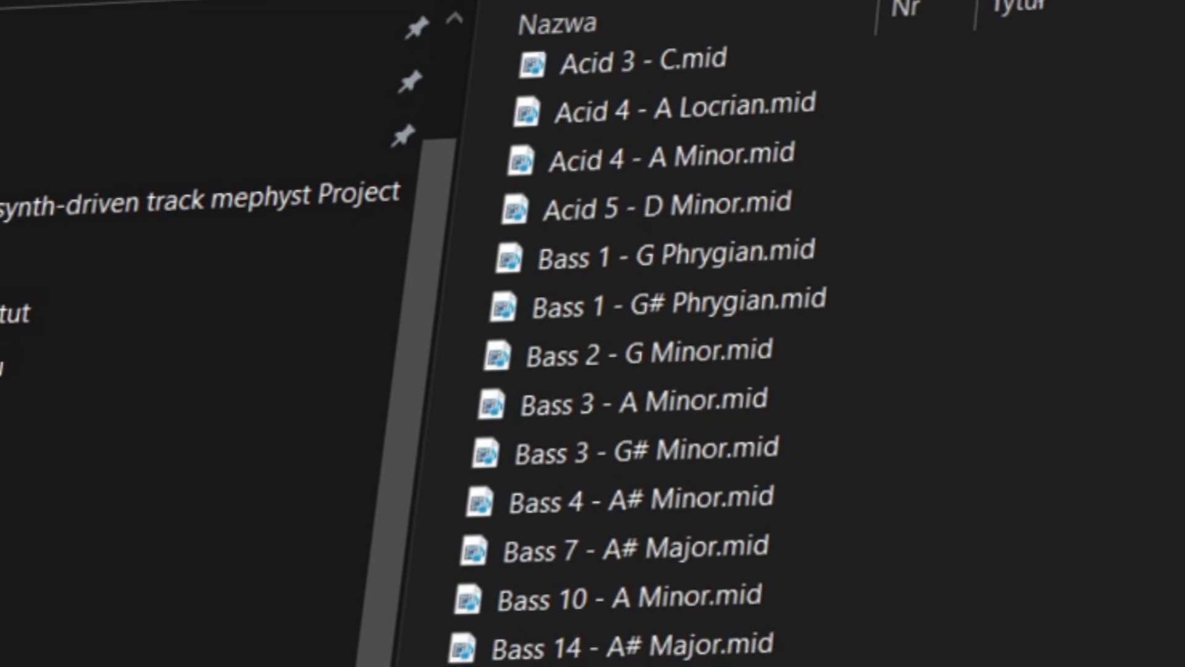
scroll(649, 358, down, 4)
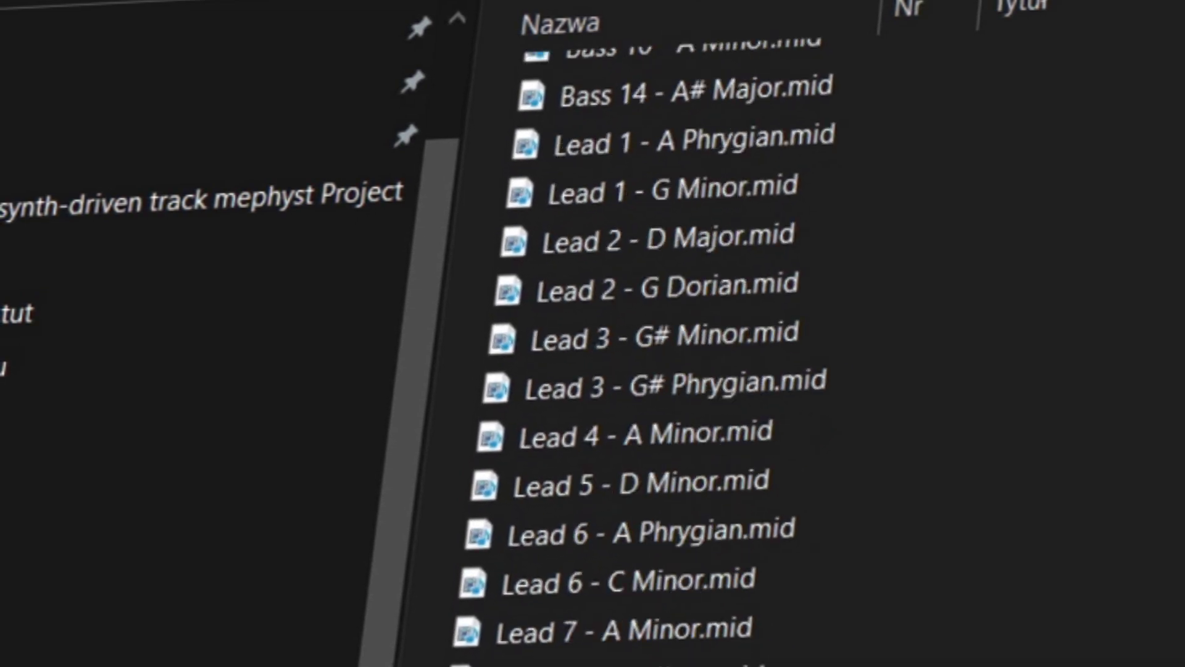
scroll(648, 345, down, 3)
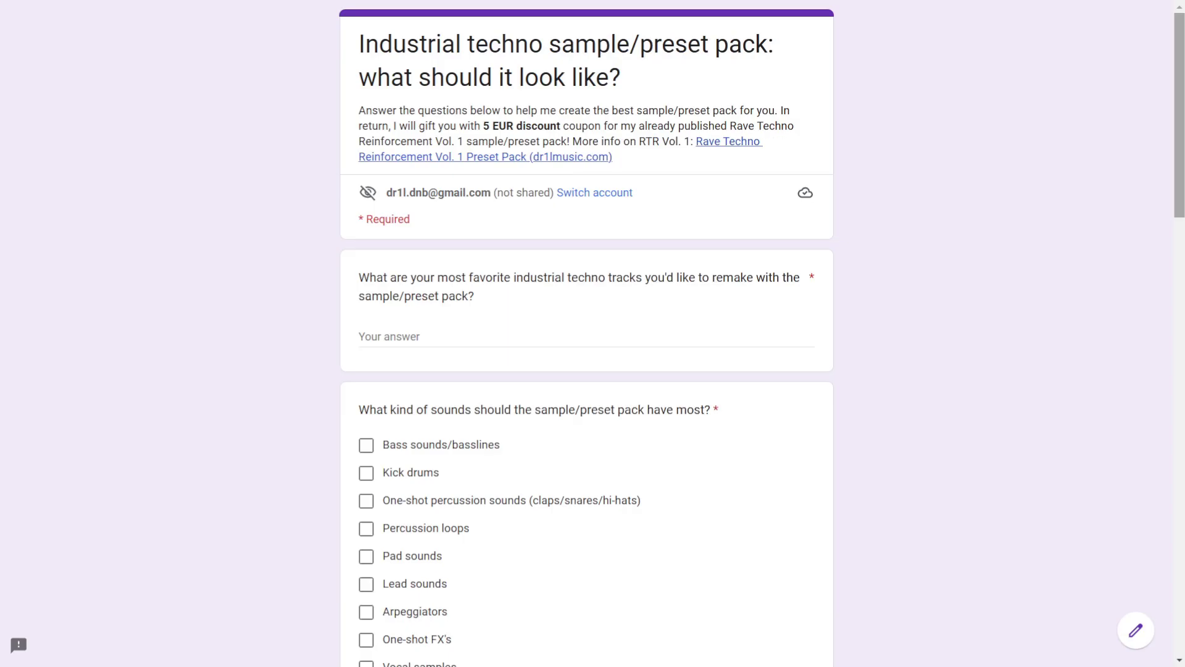
scroll(586, 334, down, 3)
scroll(587, 334, down, 7)
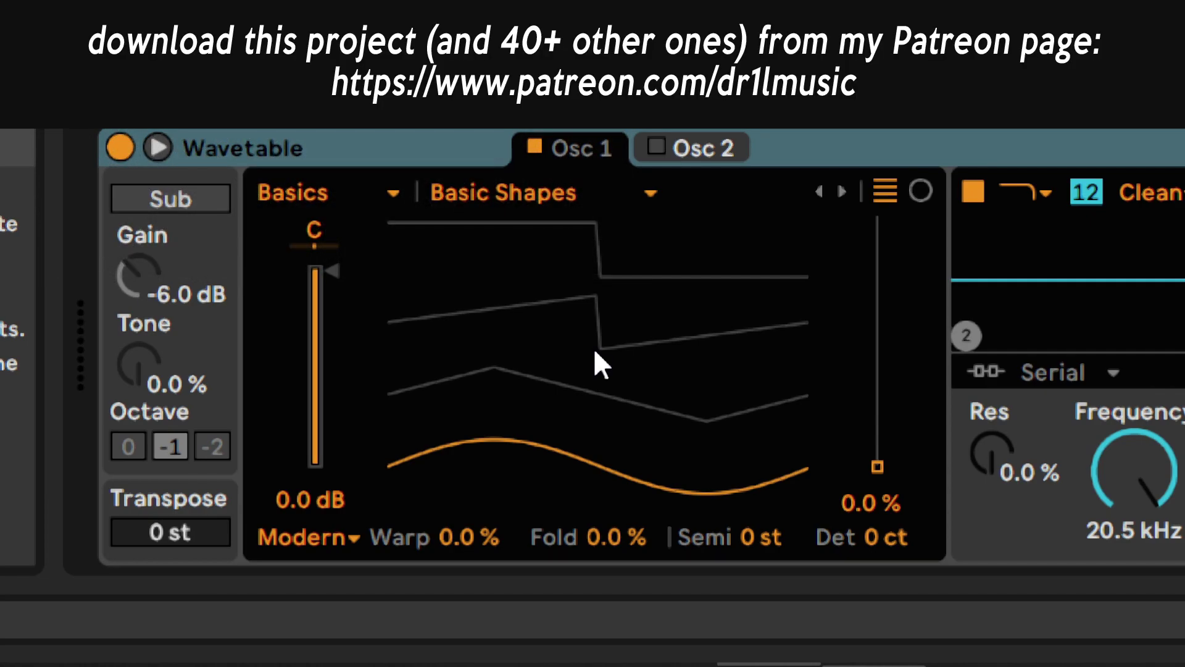
Set Wavetable's Osc 1 position to 65% for a sawtooth-like wave and show the bass clip's notes.
click(596, 353)
click(896, 381)
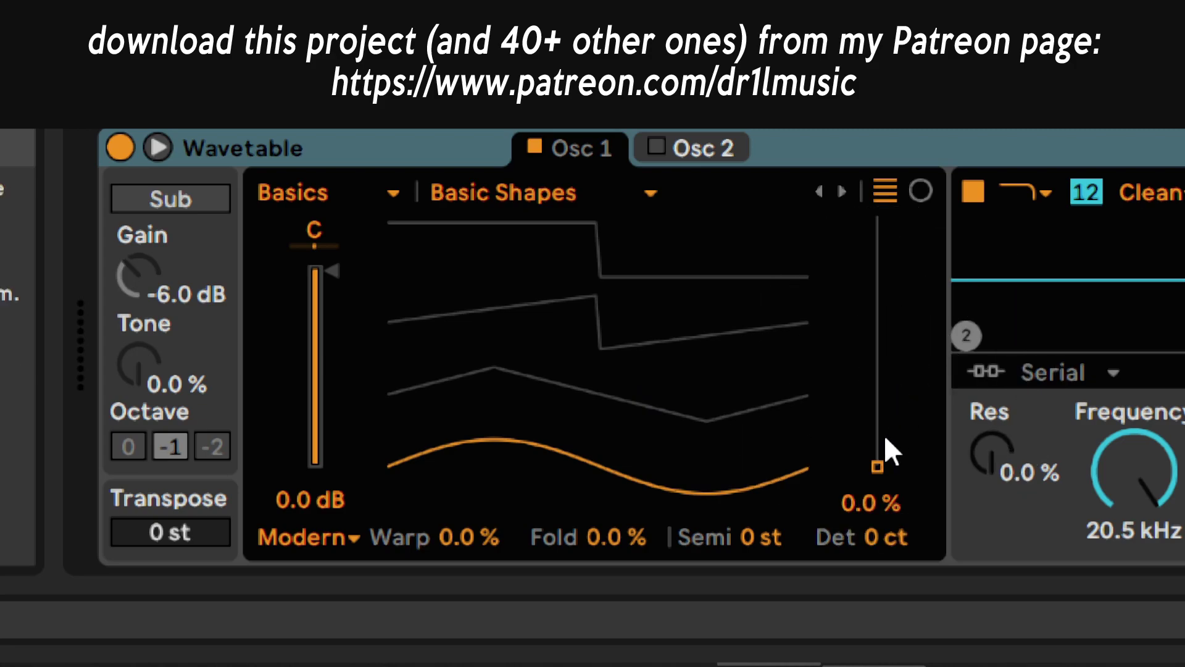
drag(888, 485, 881, 312)
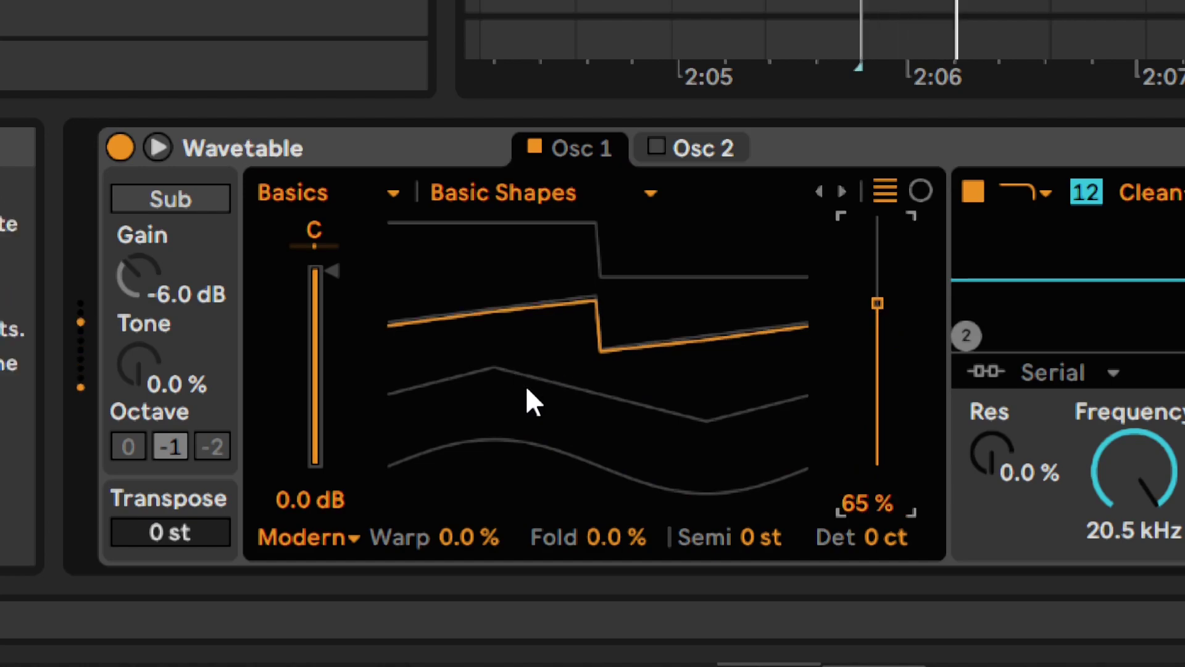
key(shift+Tab)
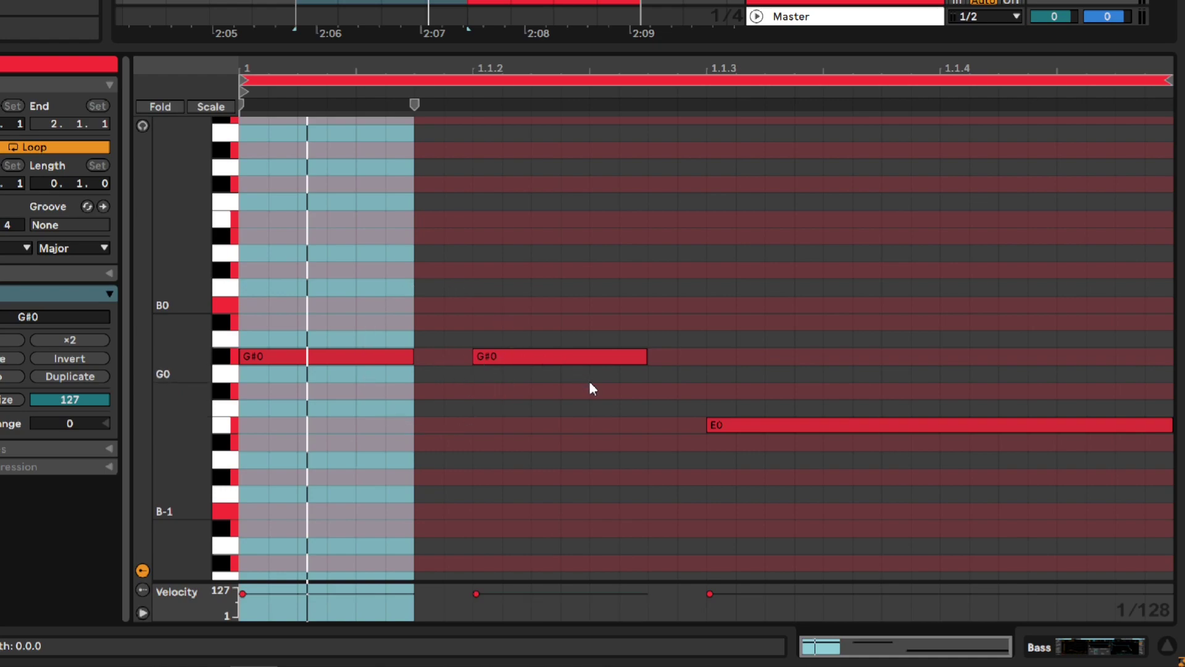
Play the bass clip to audition its G#0 and E0 notes.
key(space)
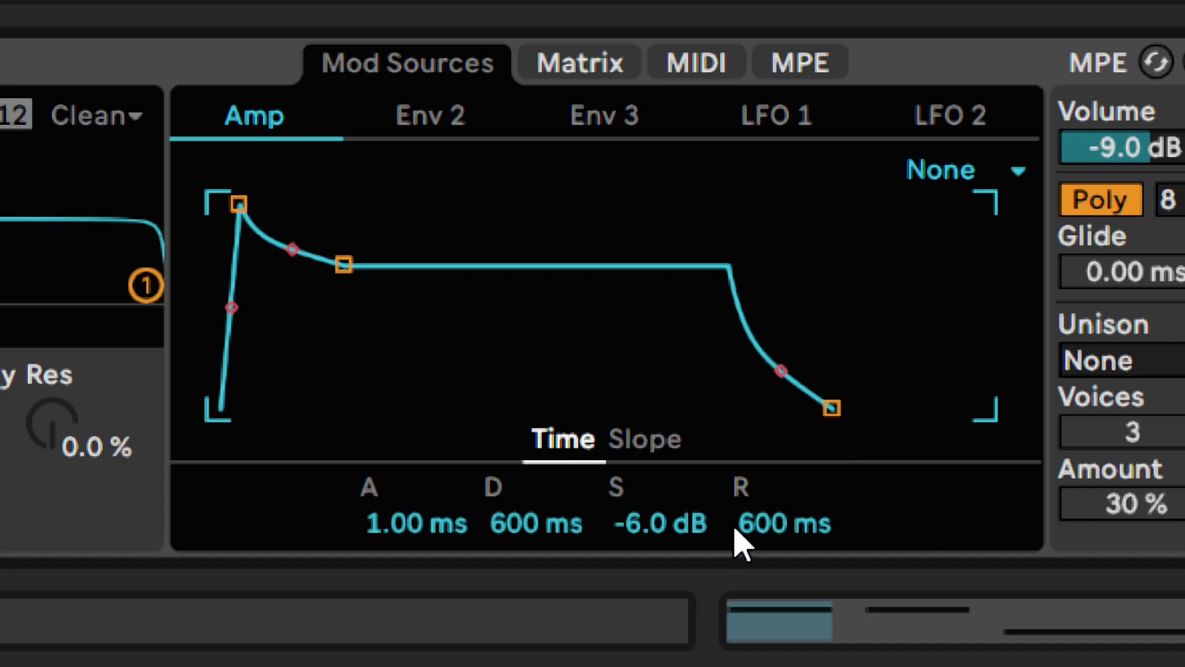
Shorten the Wavetable amp envelope release to 18.2 ms.
click(758, 536)
drag(758, 537, 758, 642)
text(18.2)
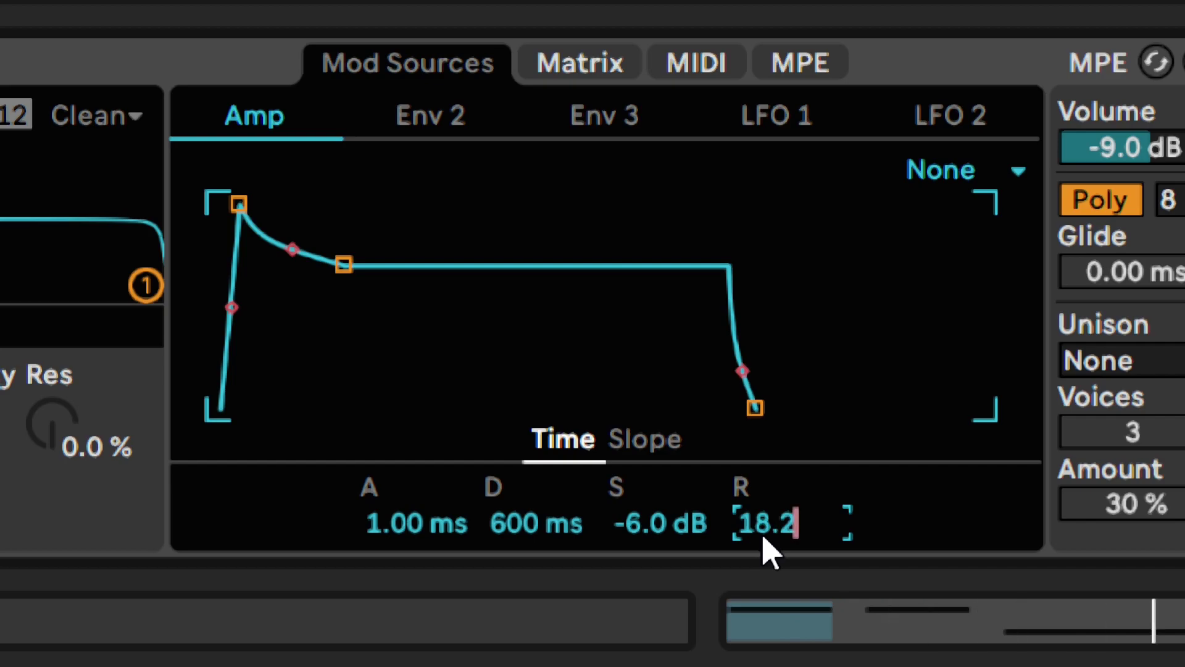
key(Return)
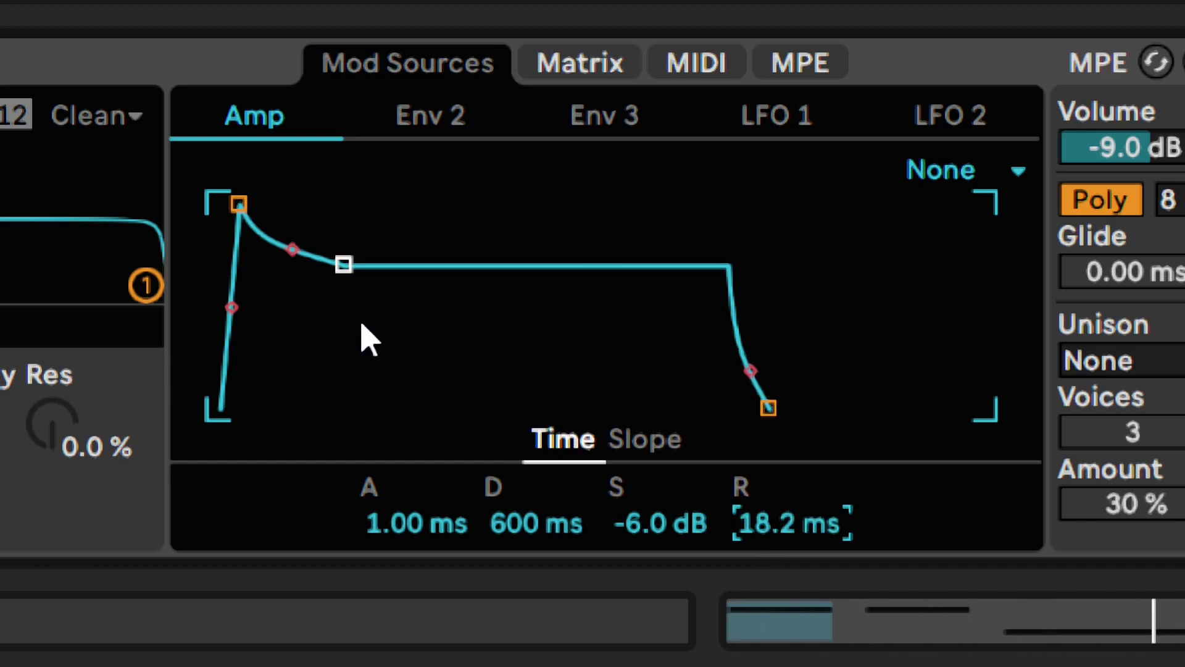
Lengthen the amp envelope attack to 8.62 ms.
click(400, 494)
click(526, 524)
click(692, 517)
drag(391, 522, 392, 469)
text(8.62)
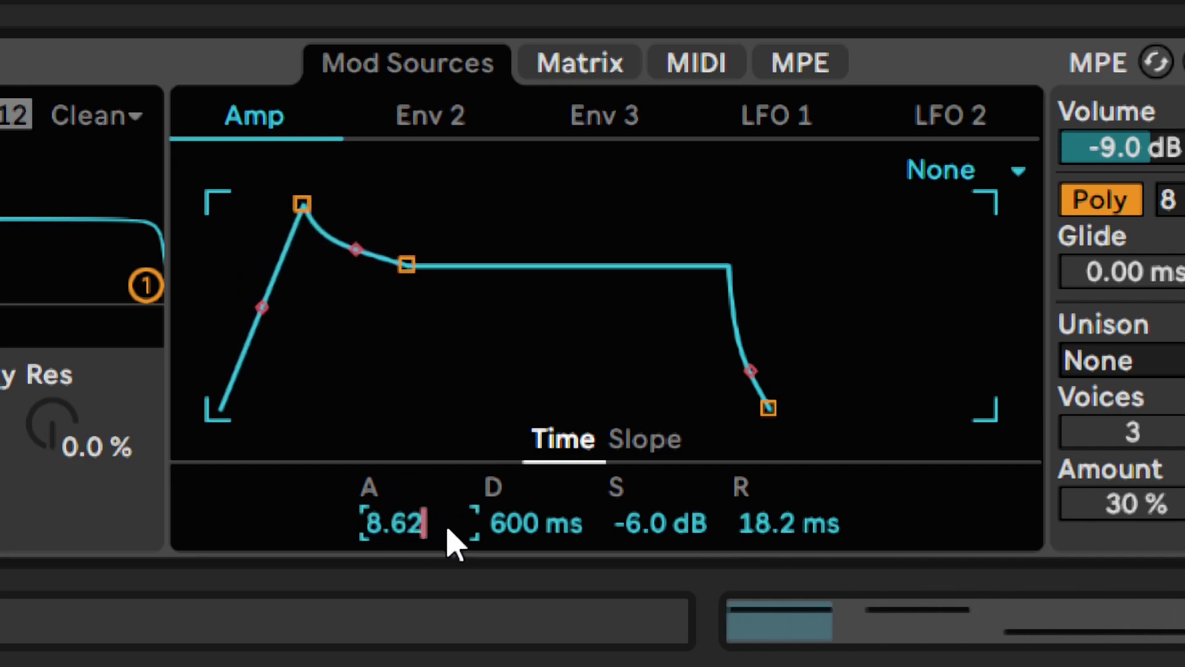
key(Return)
Set the amp envelope decay to 792 ms and sustain to -3.4 dB.
click(524, 531)
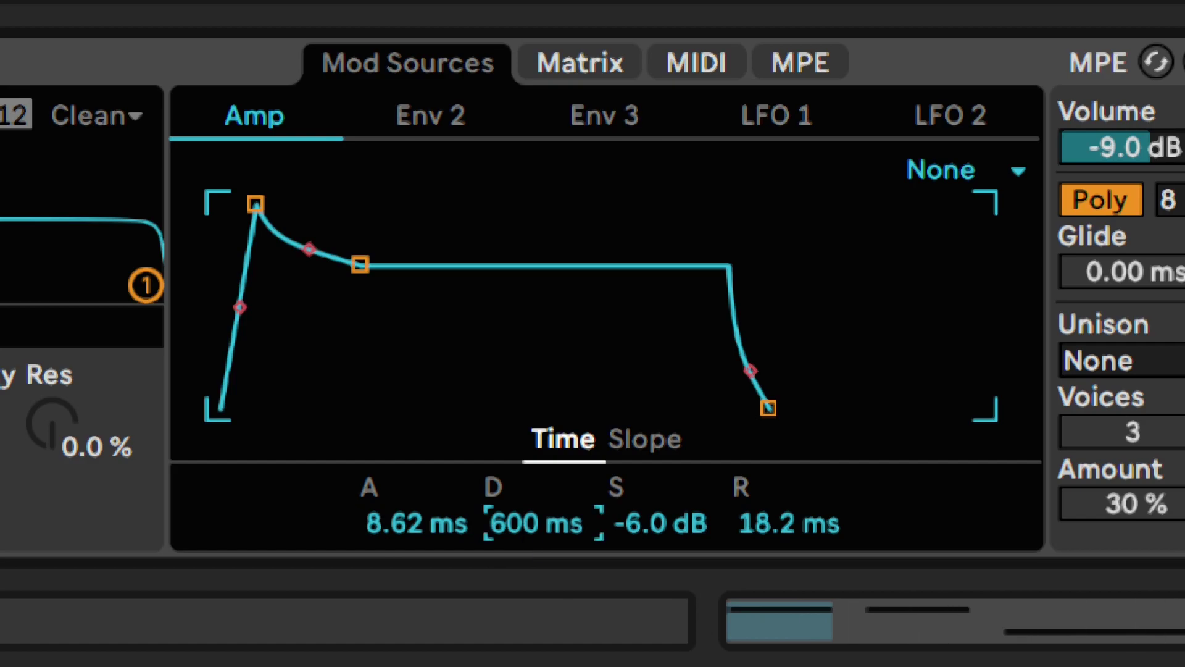
text(792)
key(Return)
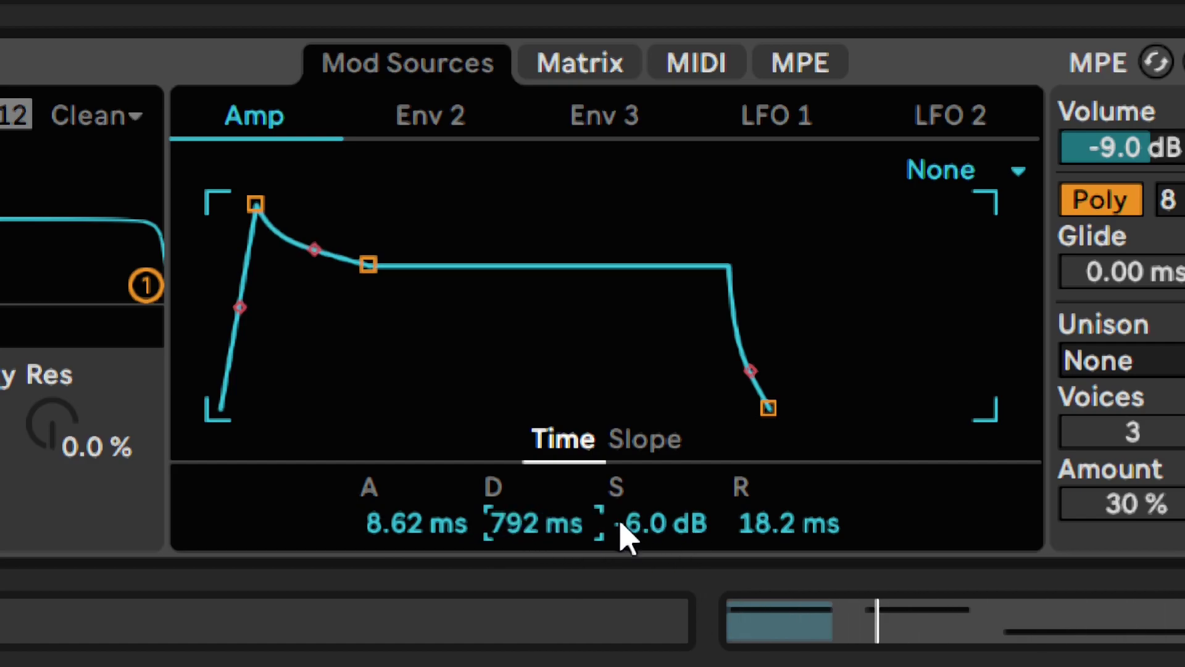
mouse_move(623, 525)
mouse_down()
mouse_move(623, 580)
mouse_move(635, 529)
mouse_up()
text(-3.4)
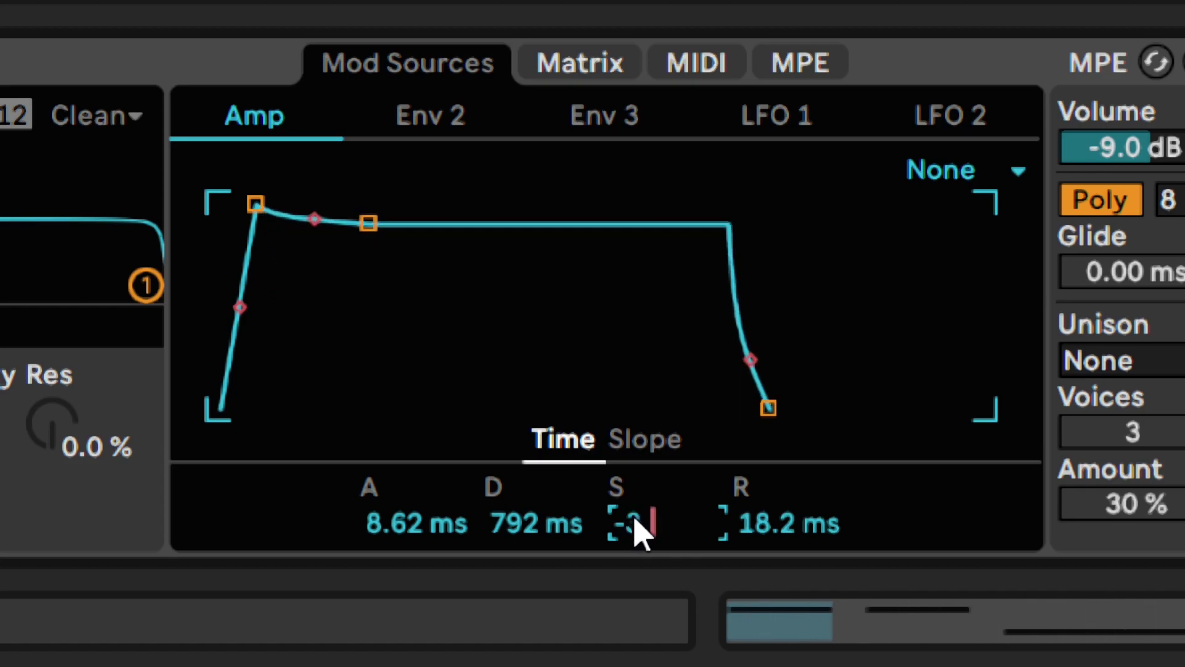
key(Return)
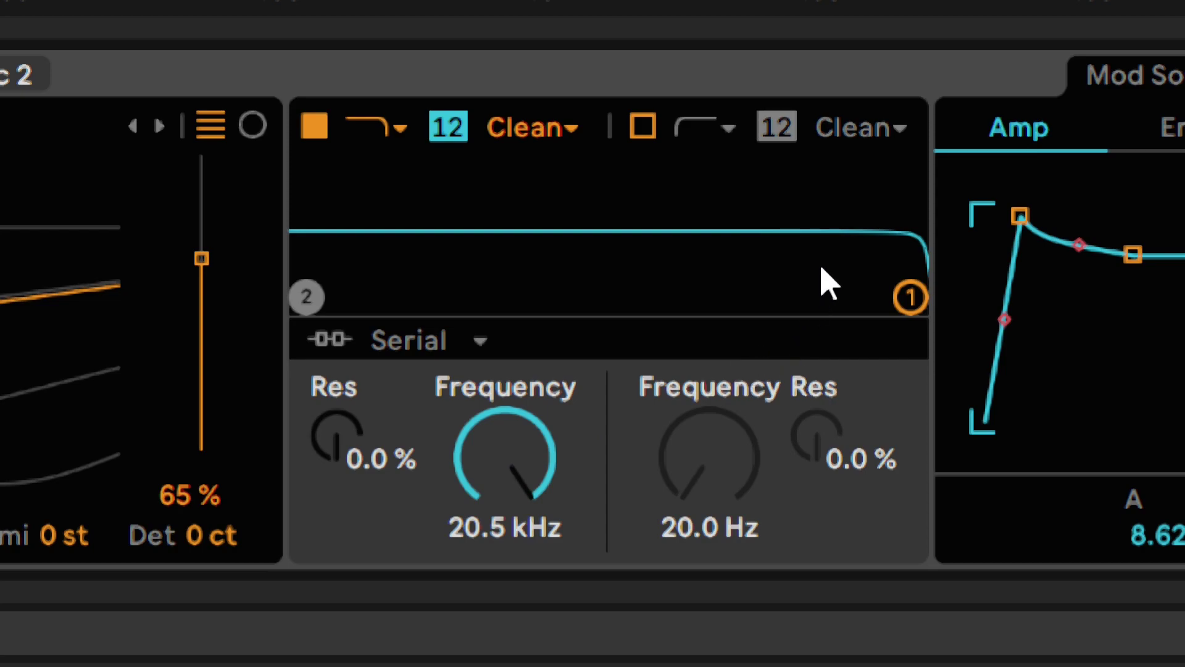
Lower Wavetable Filter 1 cutoff to 788 Hz.
click(842, 274)
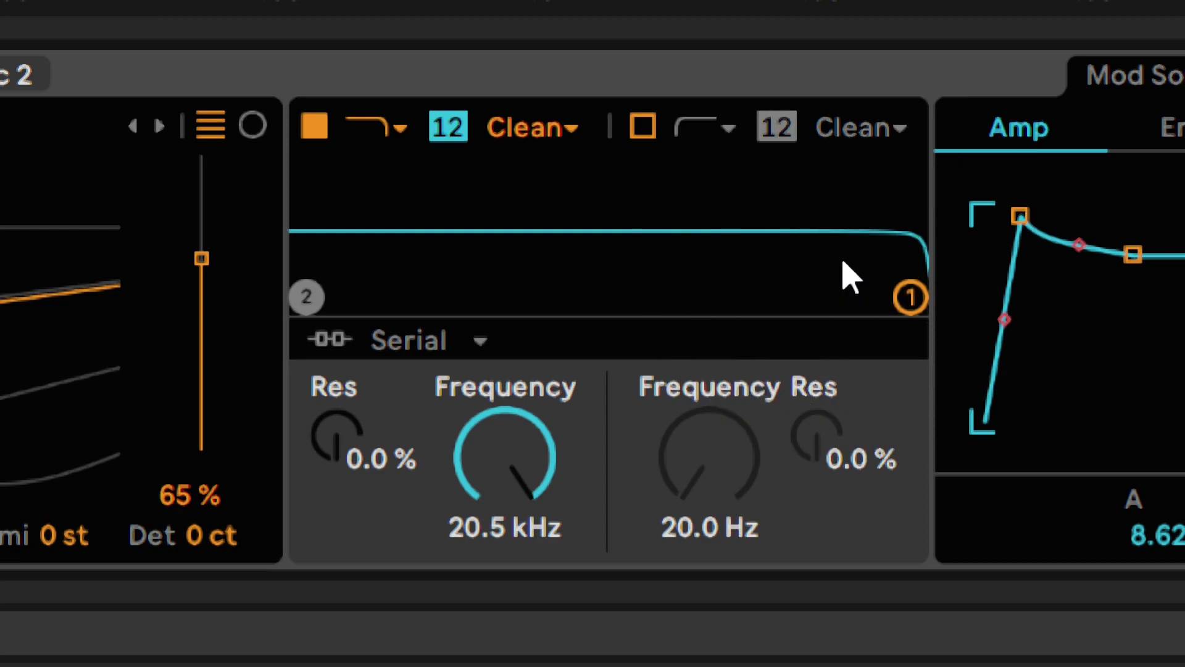
click(502, 457)
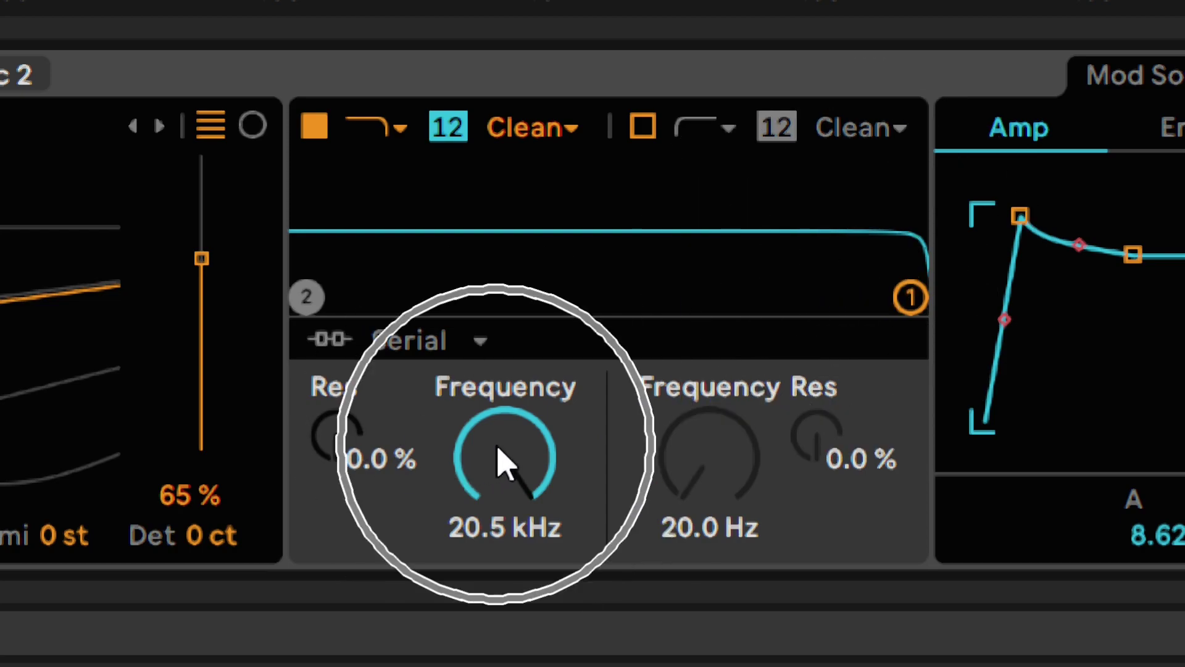
drag(498, 451, 499, 558)
text(788)
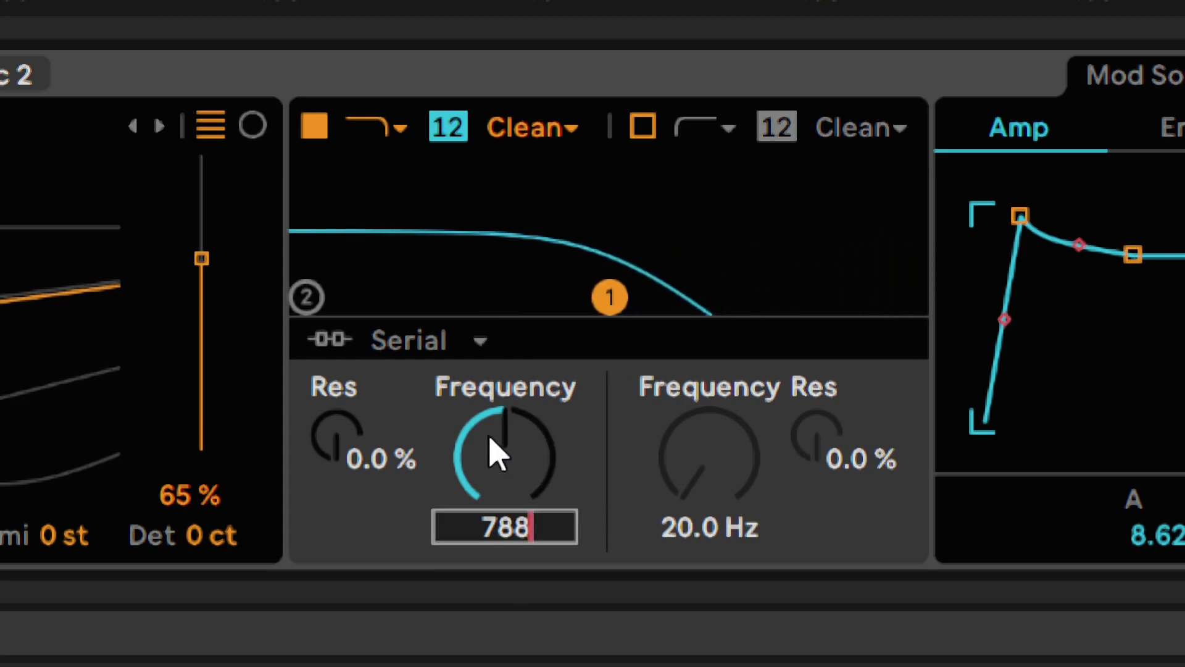
key(Return)
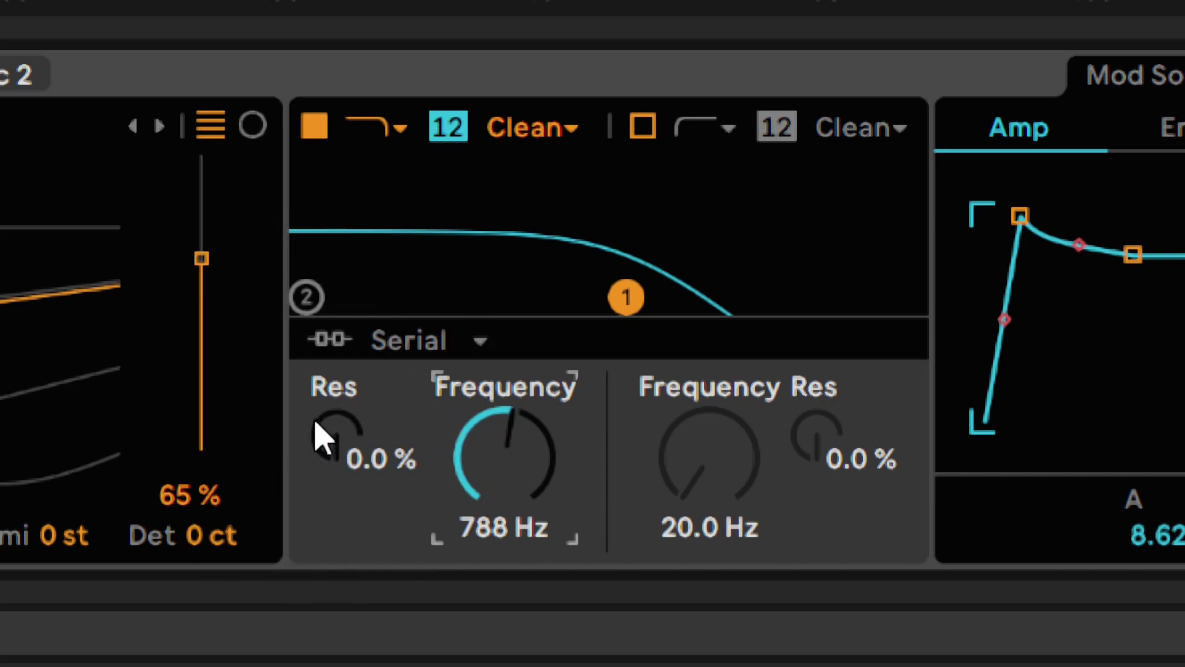
Set Filter 1 resonance to 29%, compare against 0%, and keep 29%.
drag(322, 439, 322, 374)
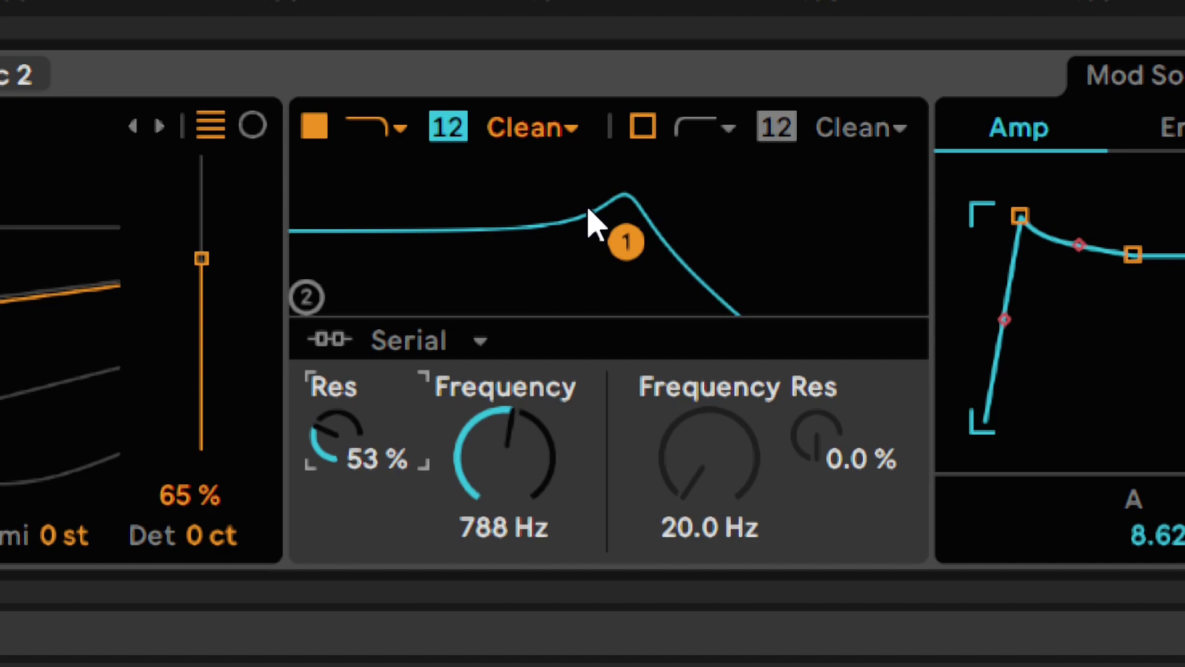
drag(337, 452, 337, 395)
text(29)
key(Return)
text(0)
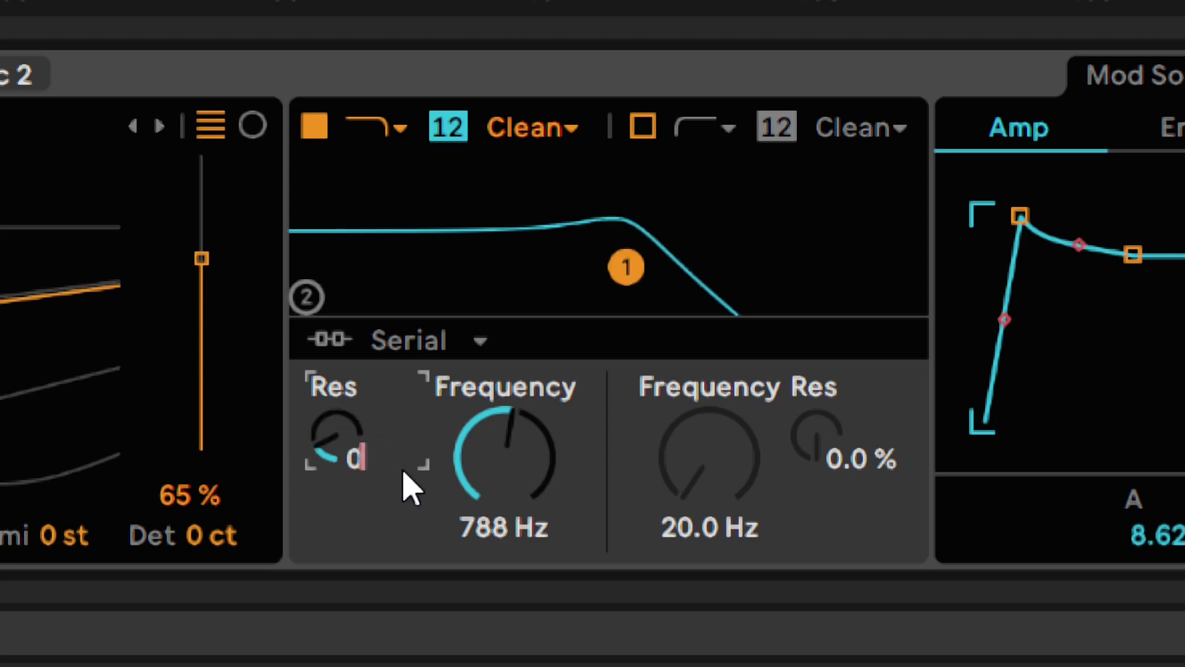
key(Return)
key(ctrl+z)
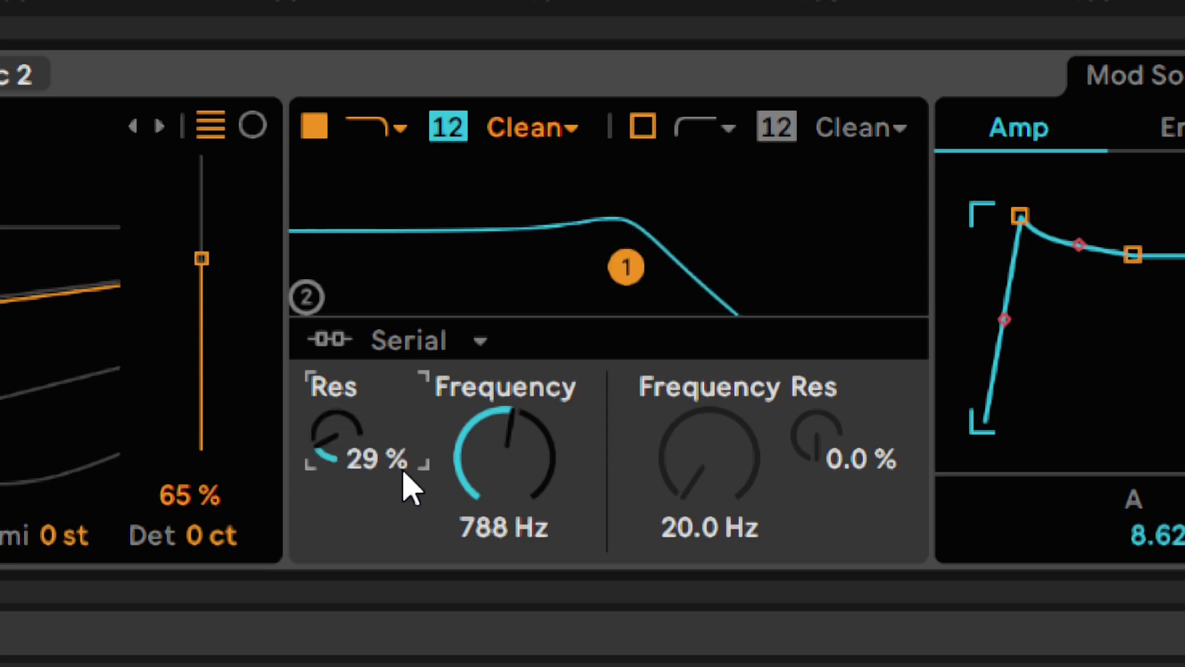
key(ctrl+y)
key(ctrl+z)
Switch Filter 1 to the SMP drive type with 11.2 dB of drive.
click(532, 137)
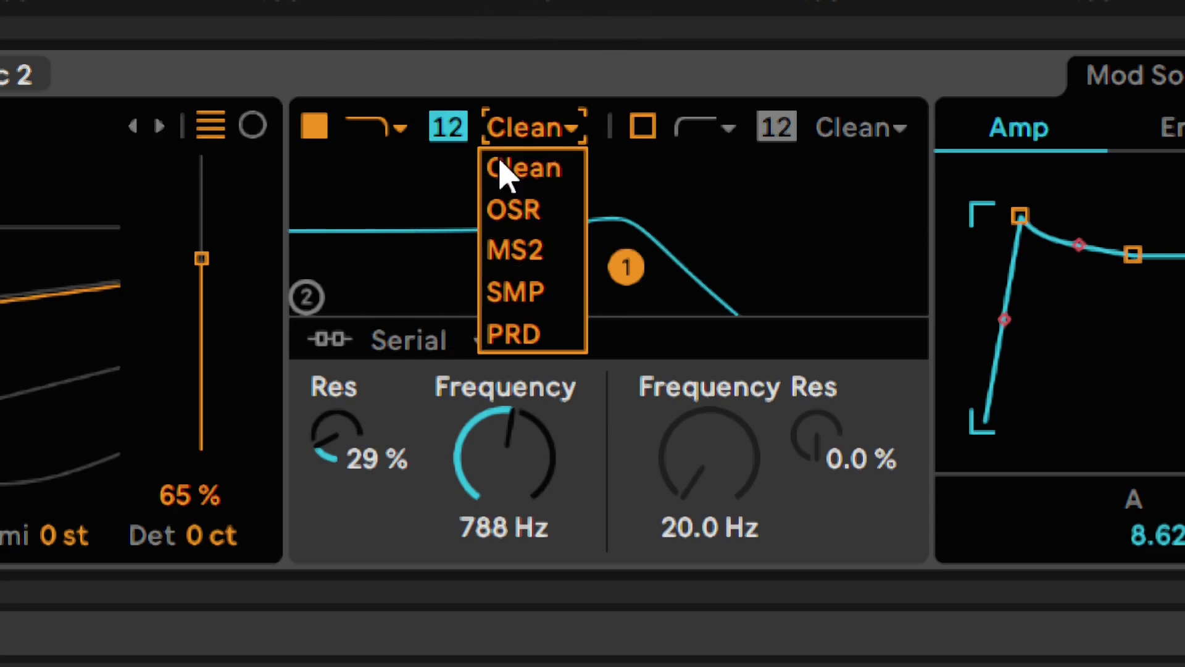
click(517, 293)
click(360, 497)
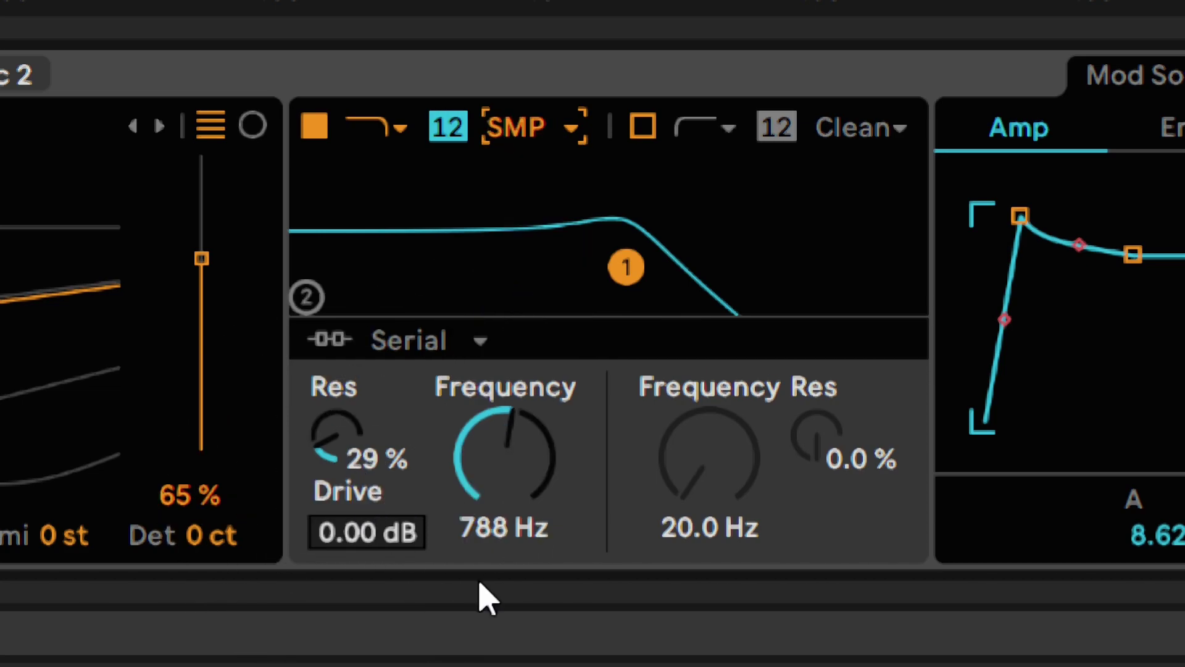
drag(368, 536, 368, 408)
text(11.2)
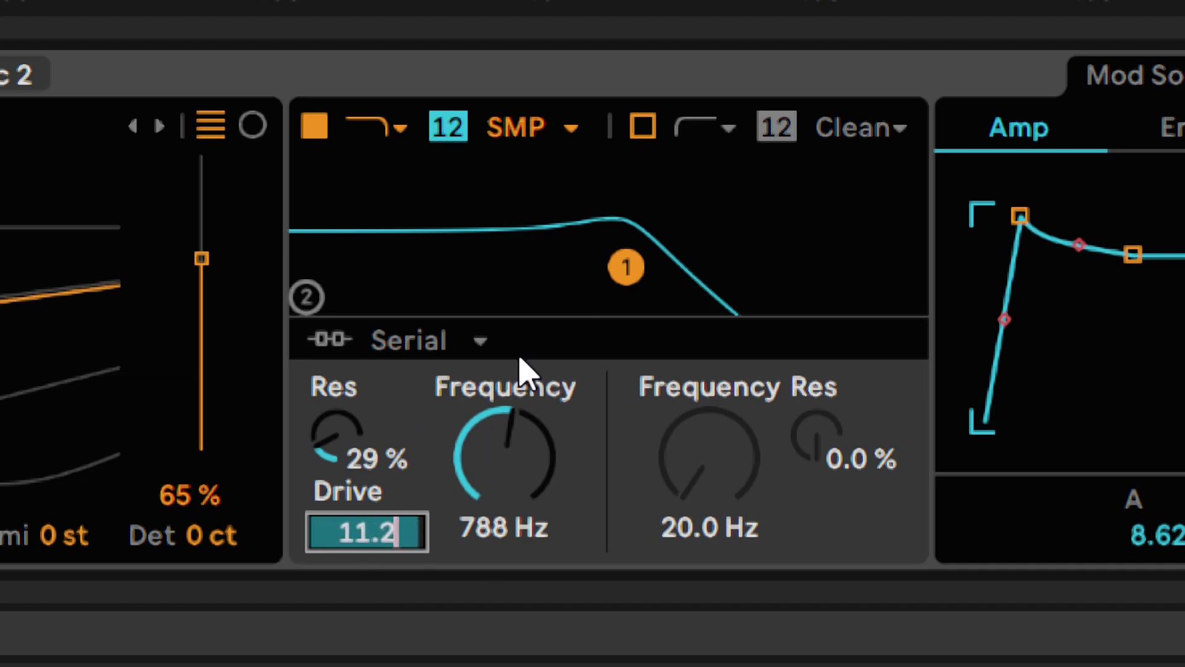
key(Return)
Compare the filter drive at 0 dB versus 11.2 dB, keeping 11.2 dB.
text(0)
key(Return)
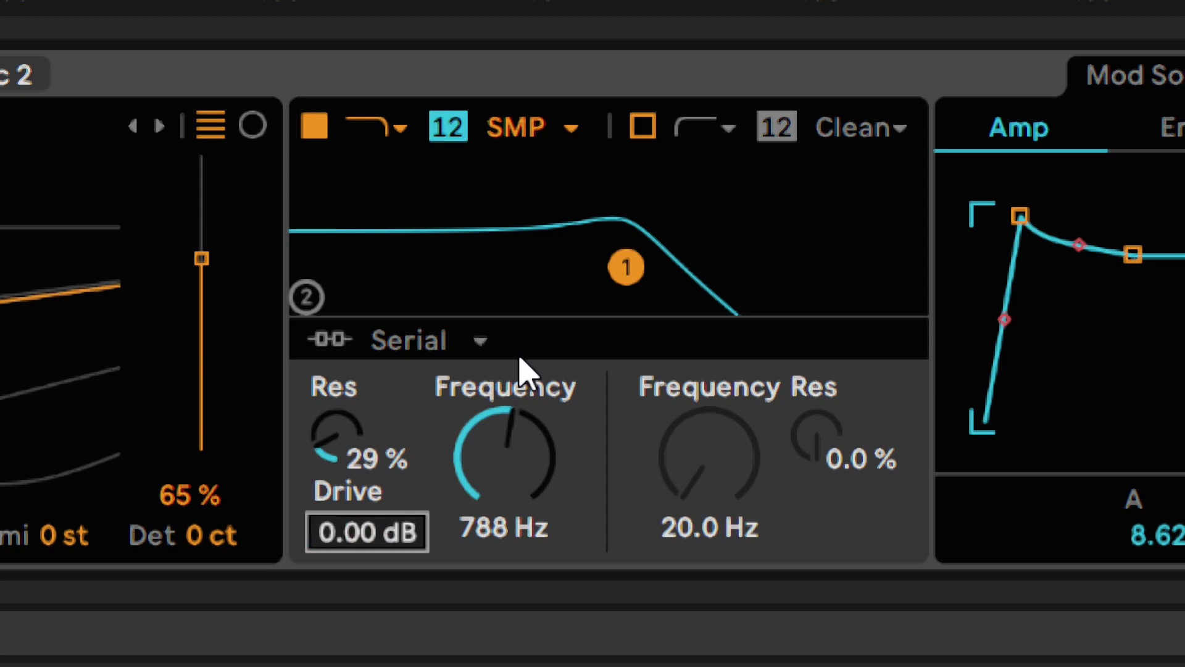
key(ctrl+z)
key(ctrl+y)
key(ctrl+z)
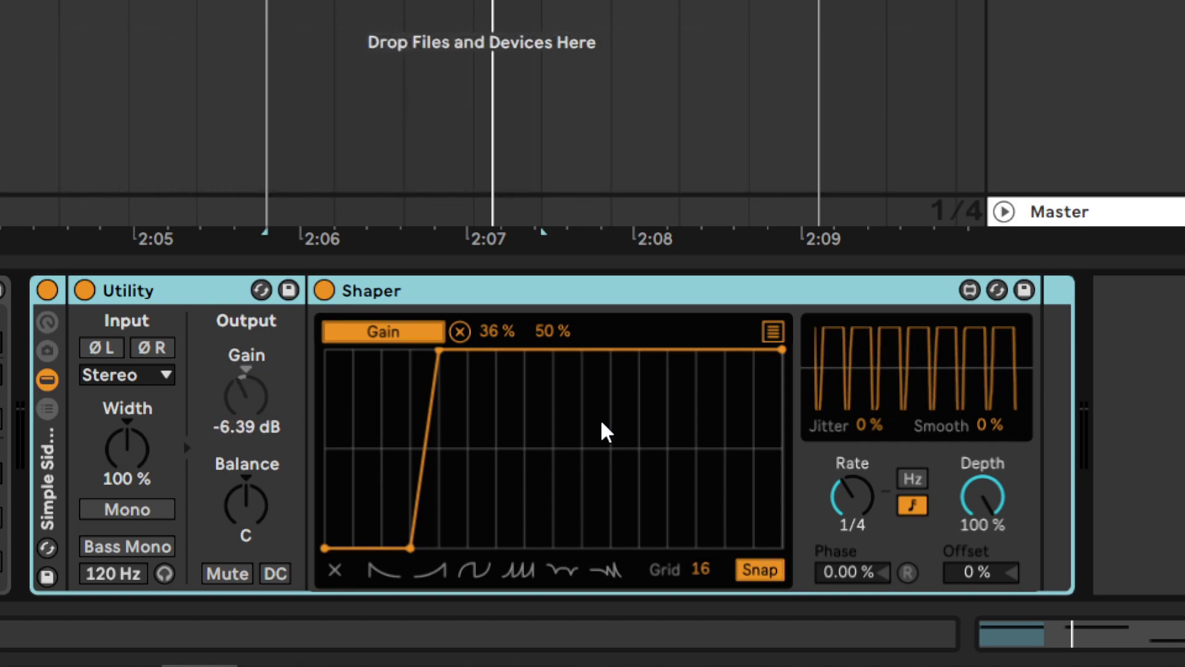
click(604, 430)
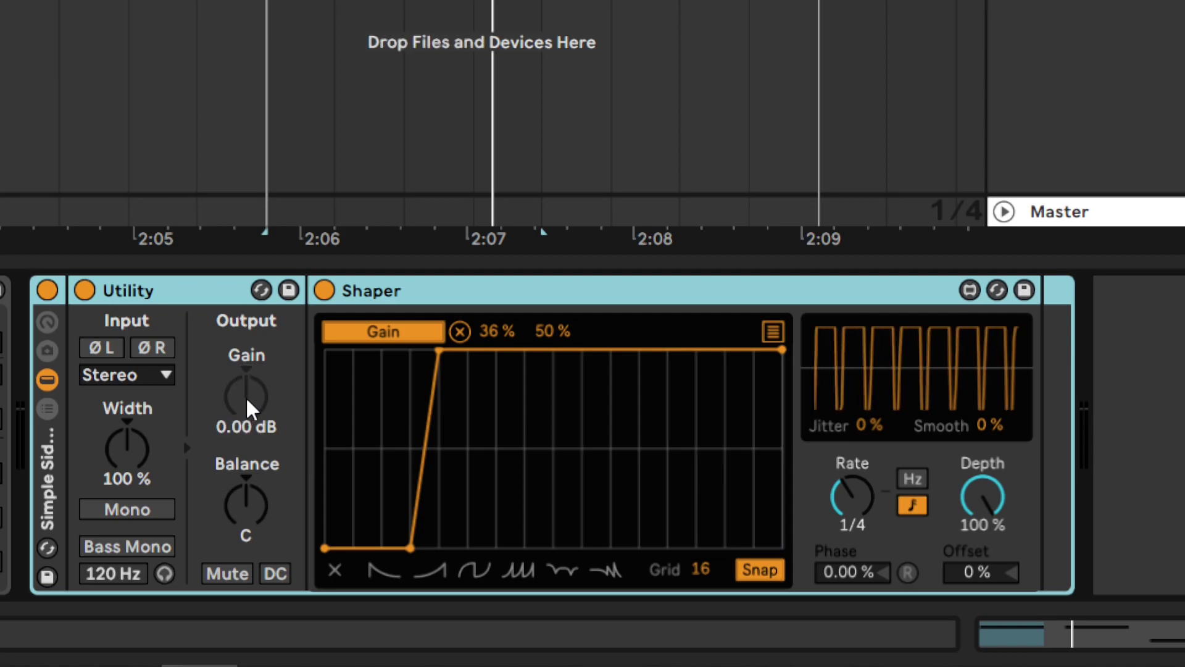
drag(246, 397, 246, 383)
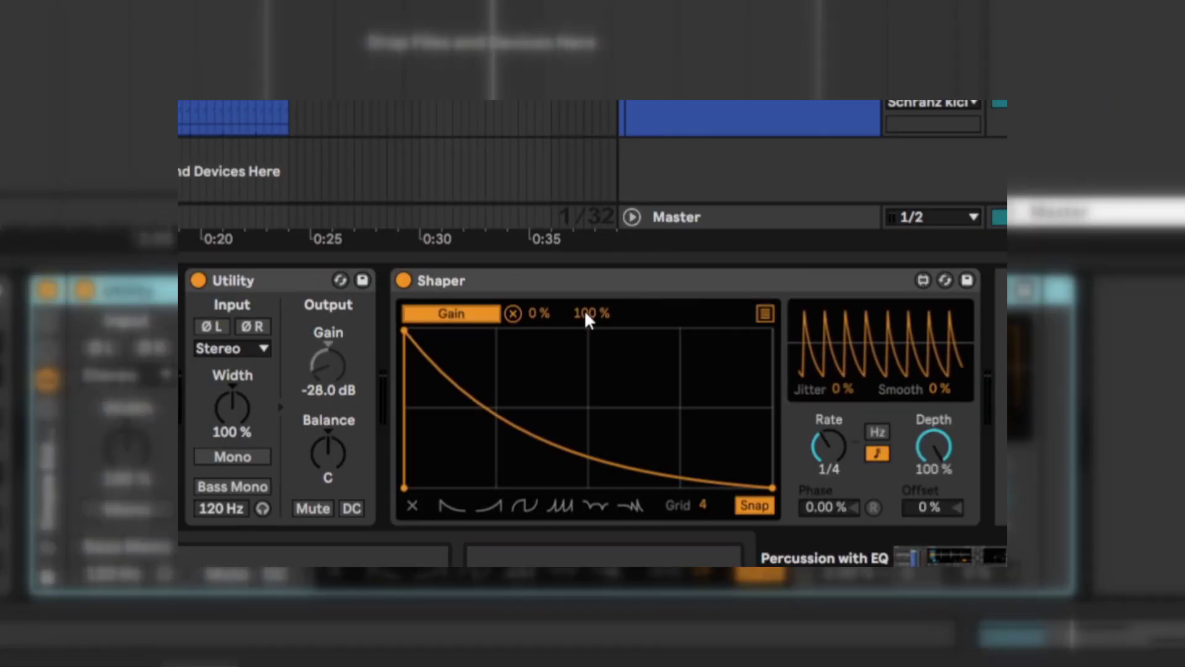
drag(580, 310, 580, 345)
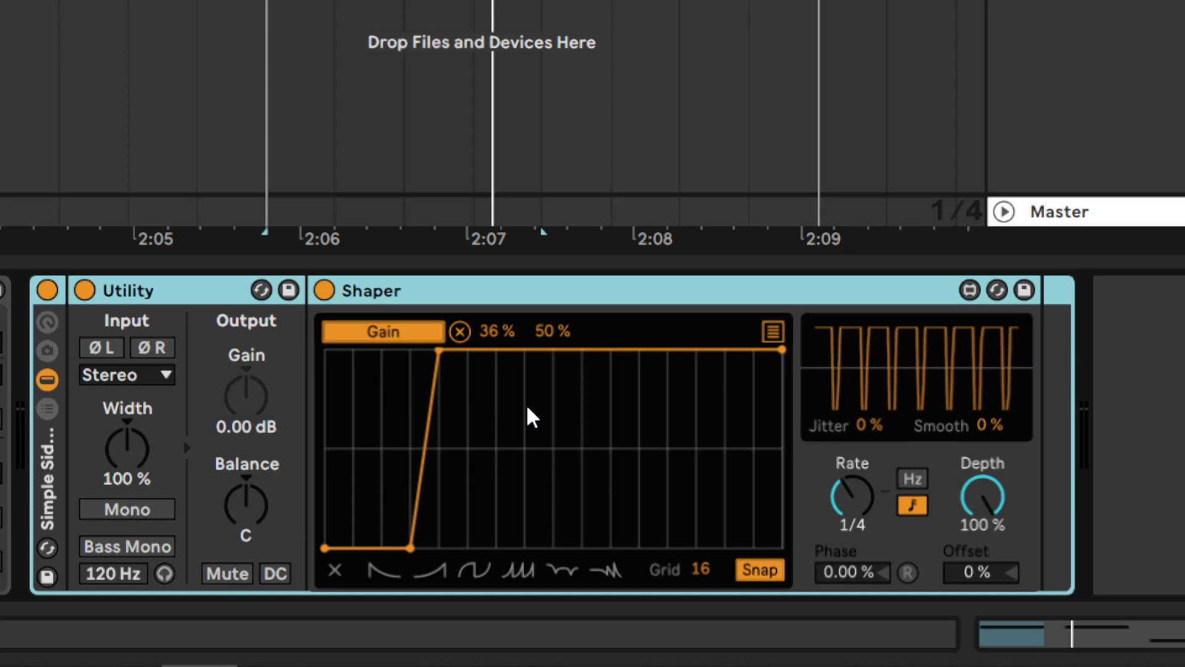
Map the Shaper to Utility Gain and draw a silent-then-steep-rise curve.
click(530, 441)
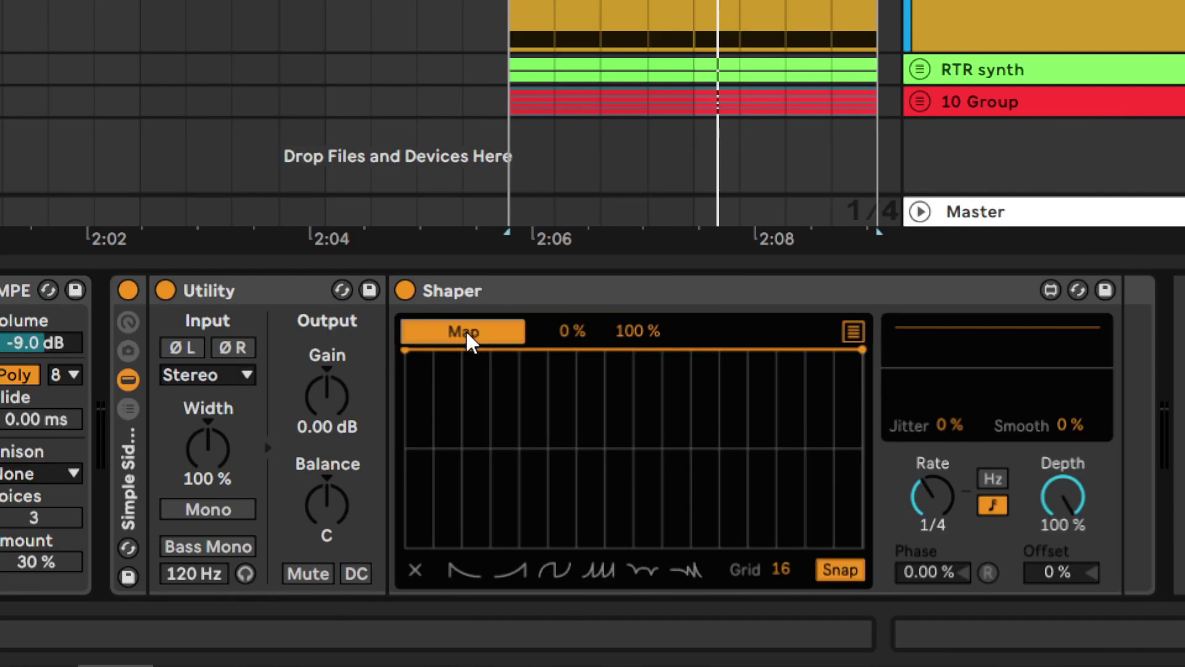
click(471, 337)
click(331, 399)
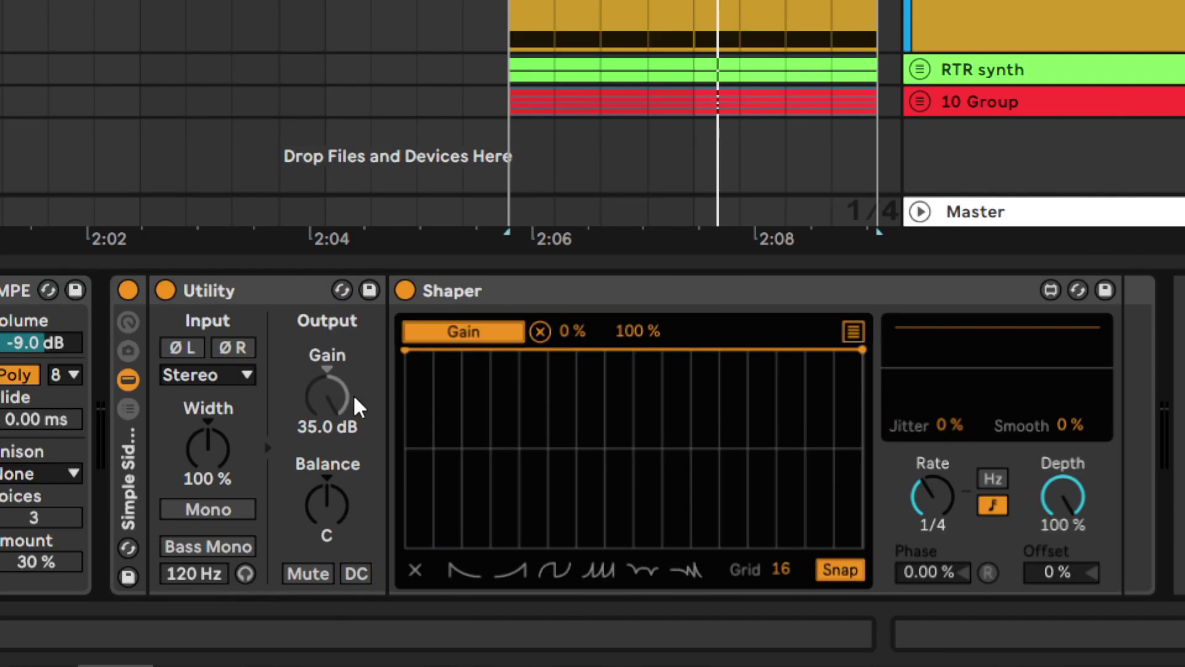
drag(463, 350, 397, 564)
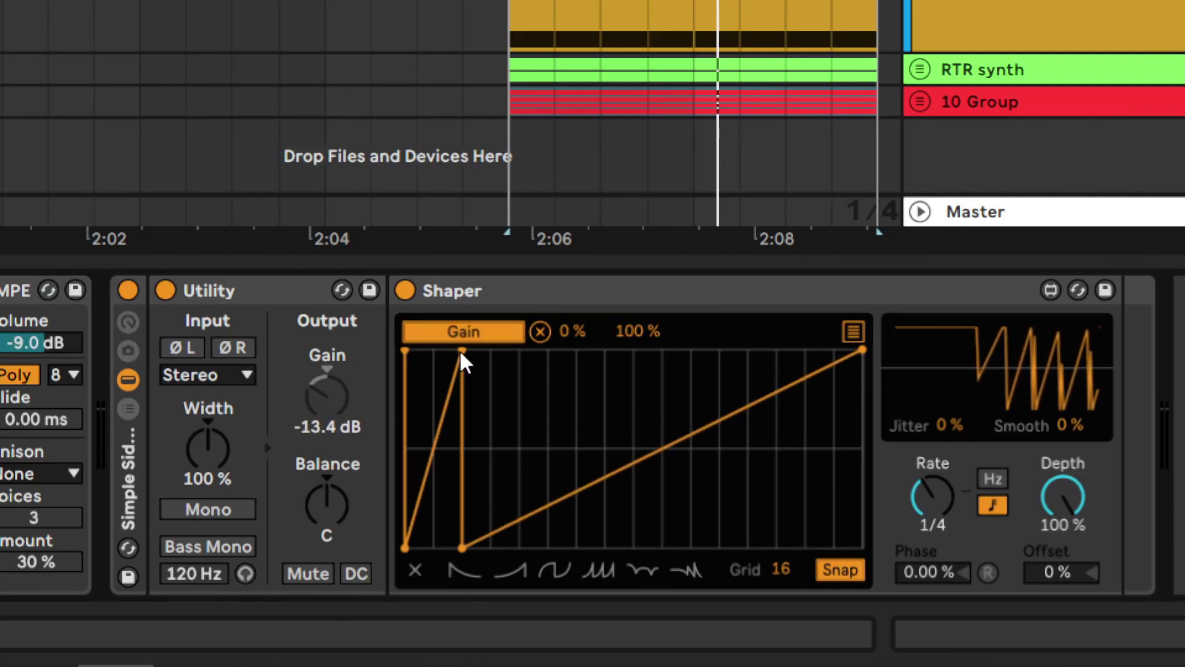
drag(463, 547, 490, 548)
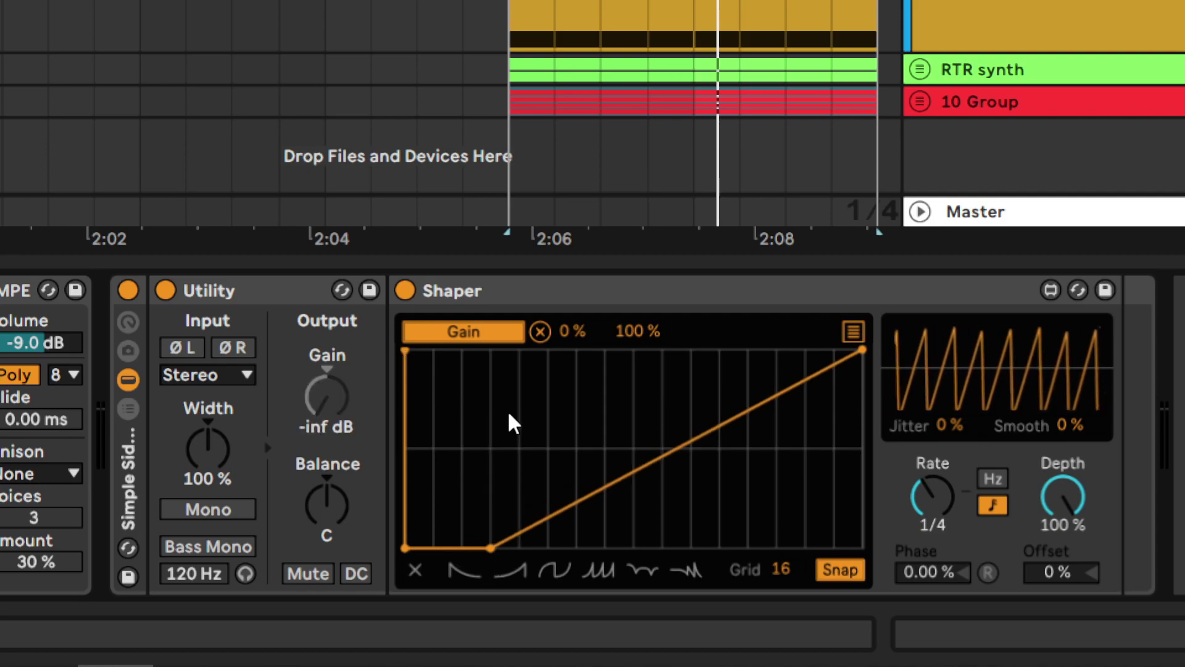
click(518, 350)
click(405, 352)
Set the Shaper range to 36–50% and A/B the rack, leaving it on.
drag(635, 331, 581, 416)
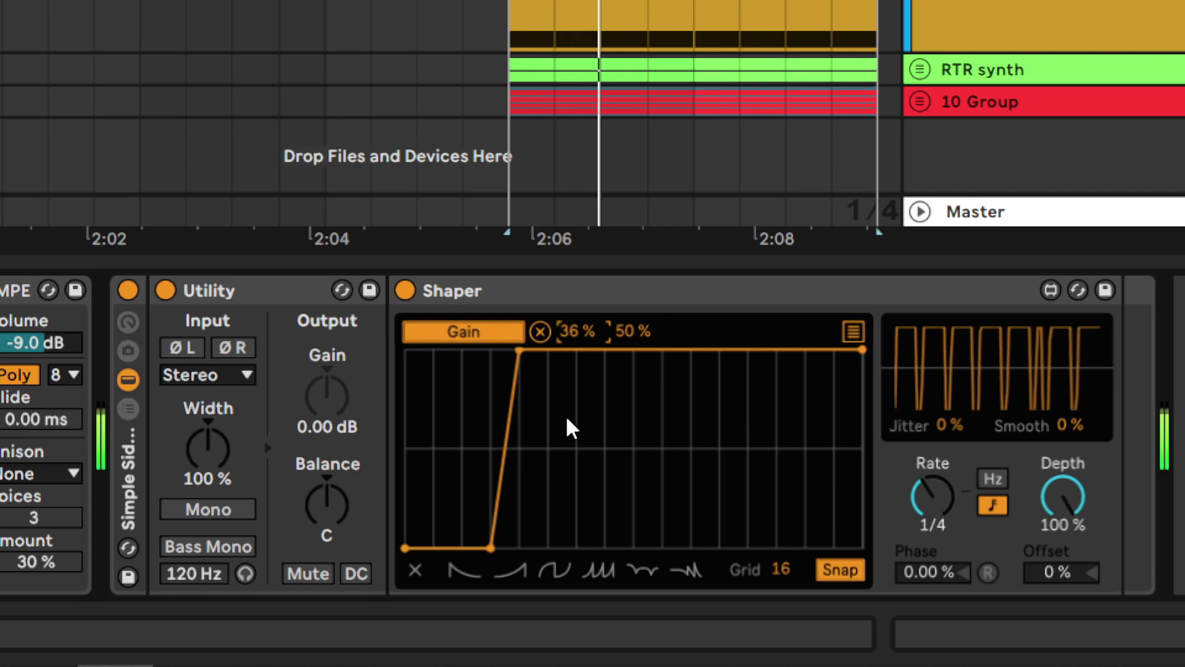
click(129, 290)
click(128, 290)
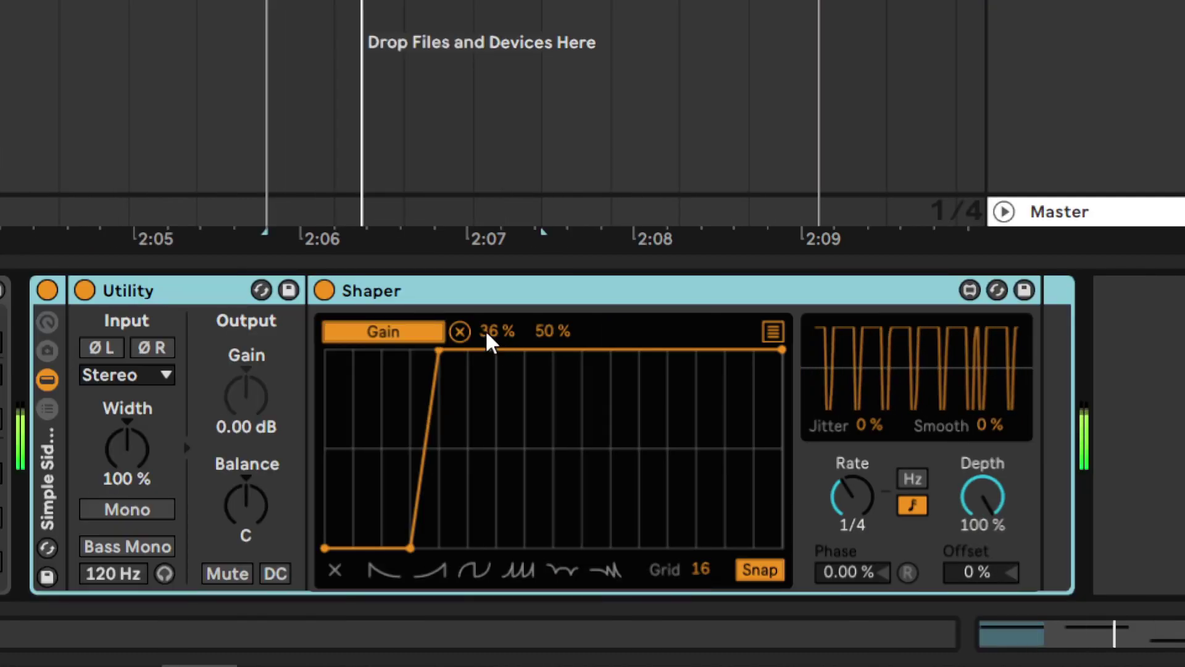
drag(488, 339, 497, 368)
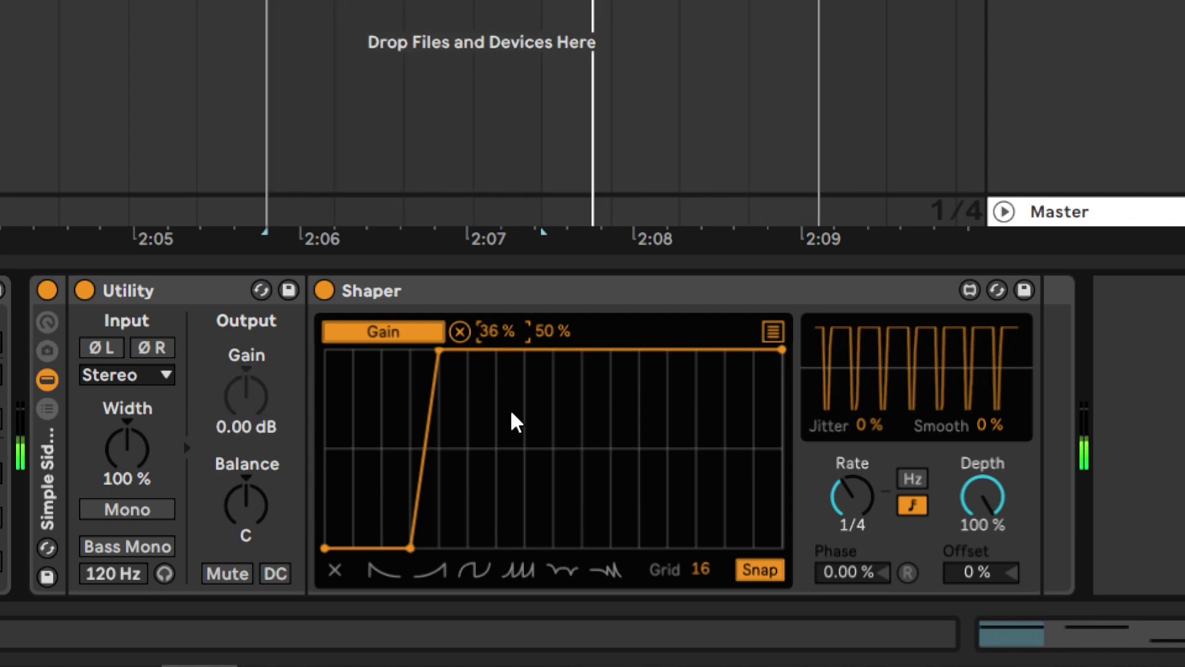
click(47, 290)
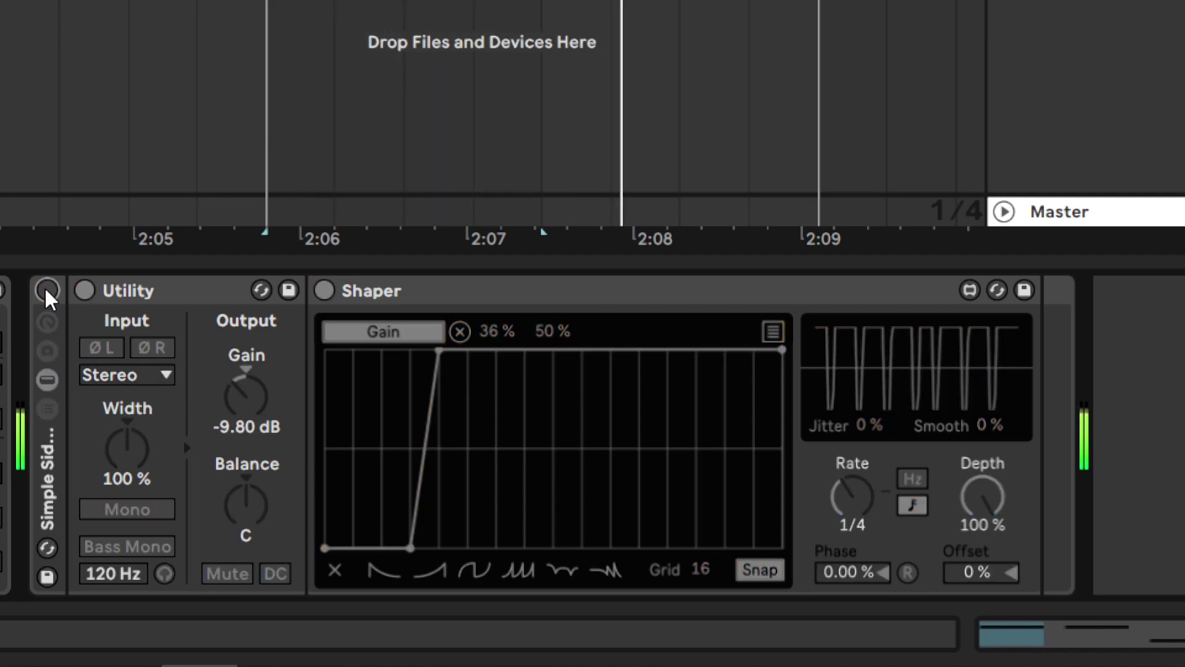
click(47, 290)
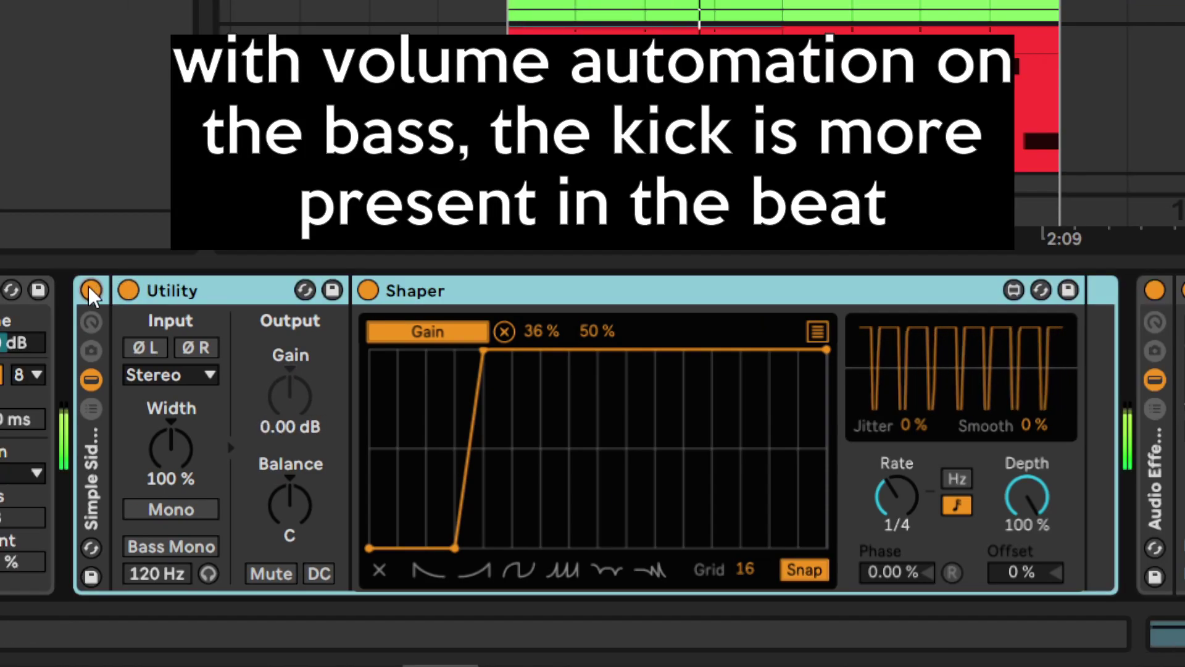
Toggle the Shaper volume rack off and on twice to compare, leaving it on.
click(91, 290)
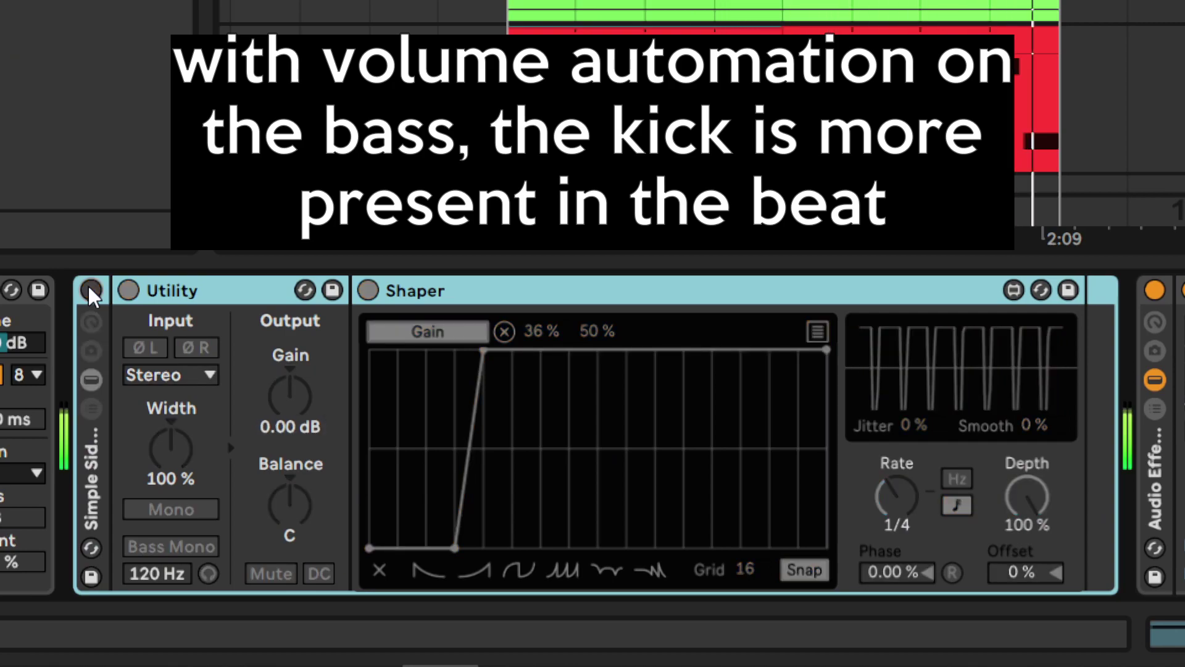
click(91, 290)
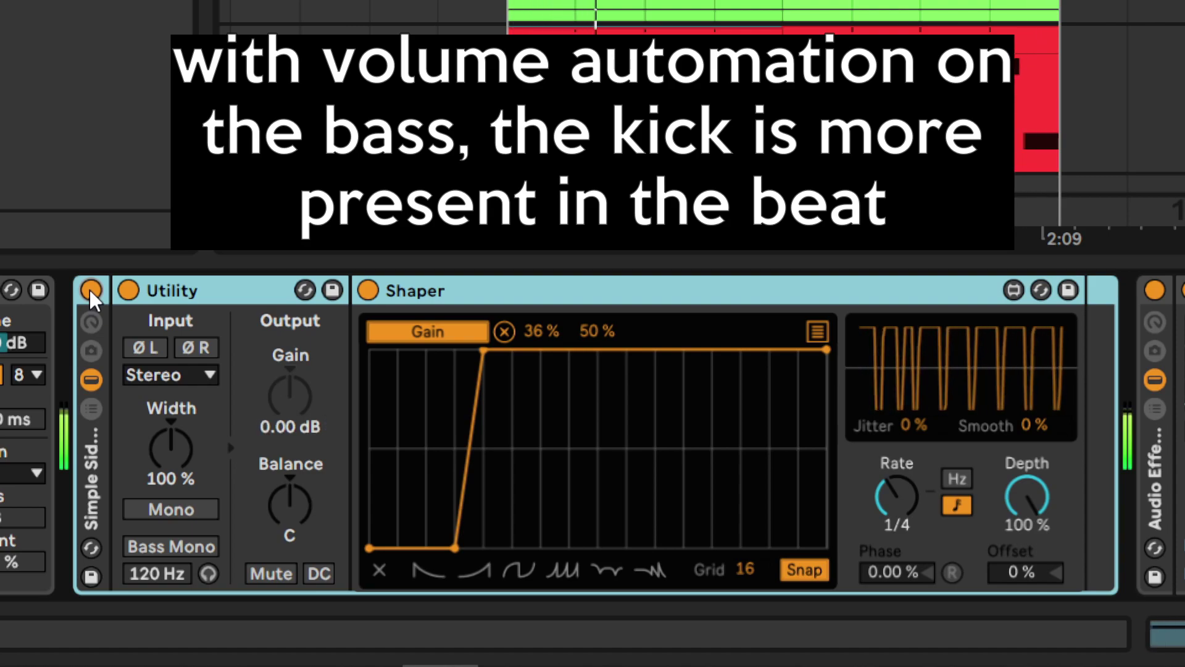
click(91, 291)
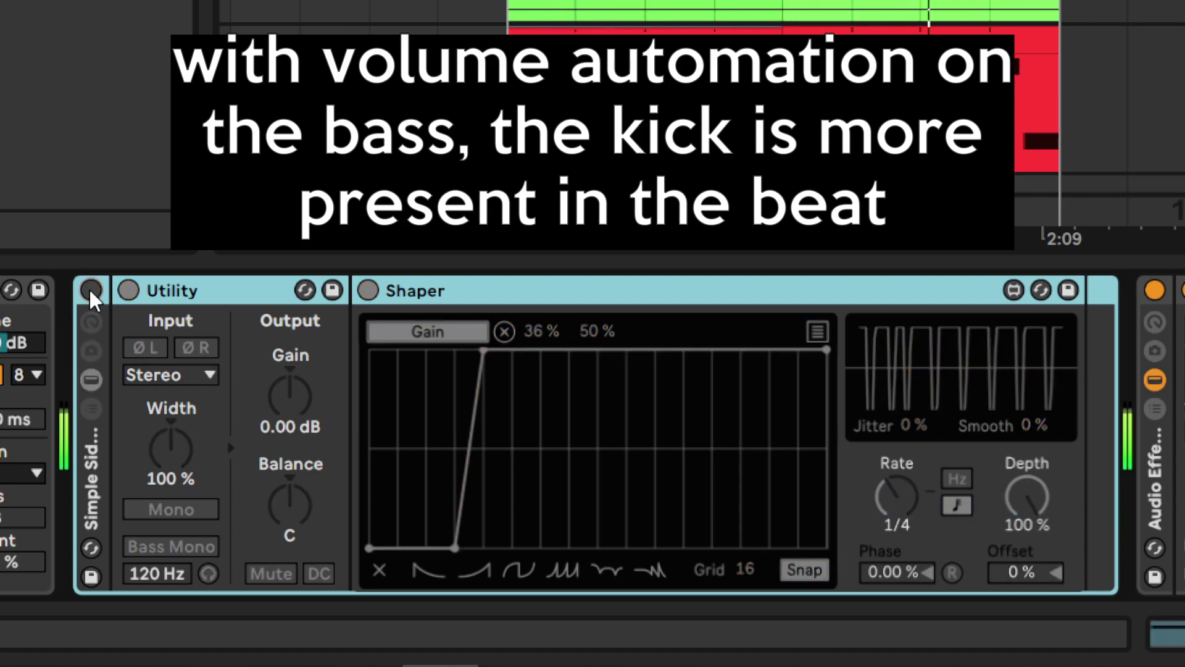
click(91, 290)
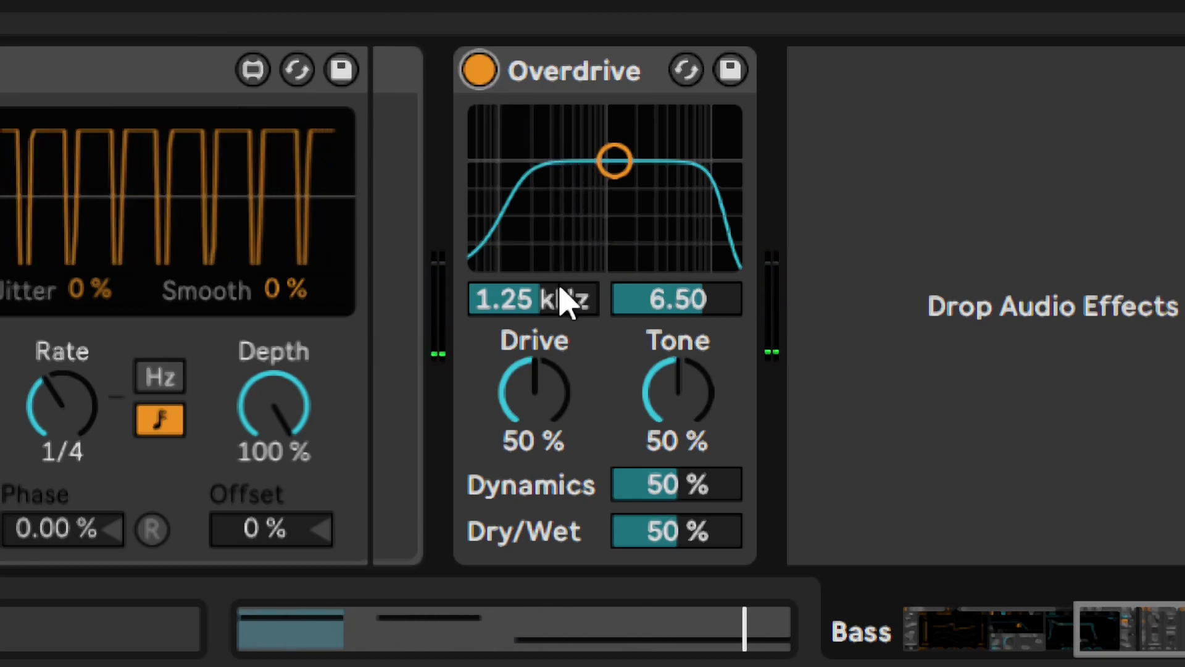
Turn Overdrive Drive down to 2% and Tone to 0%.
click(539, 392)
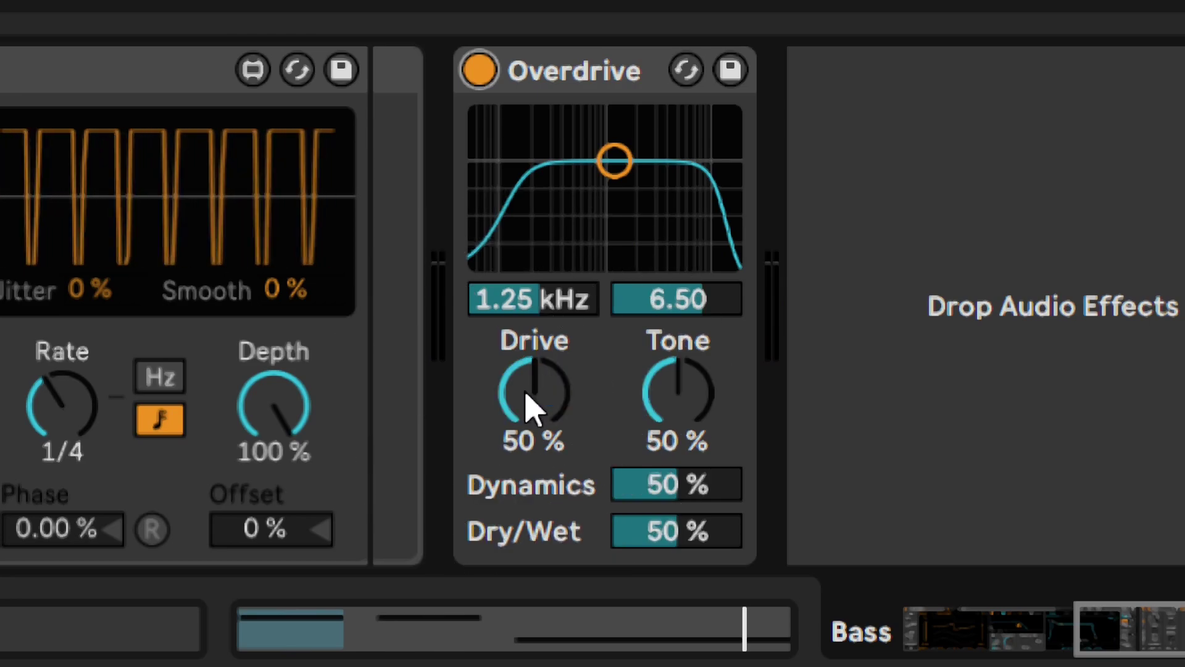
drag(529, 408, 529, 482)
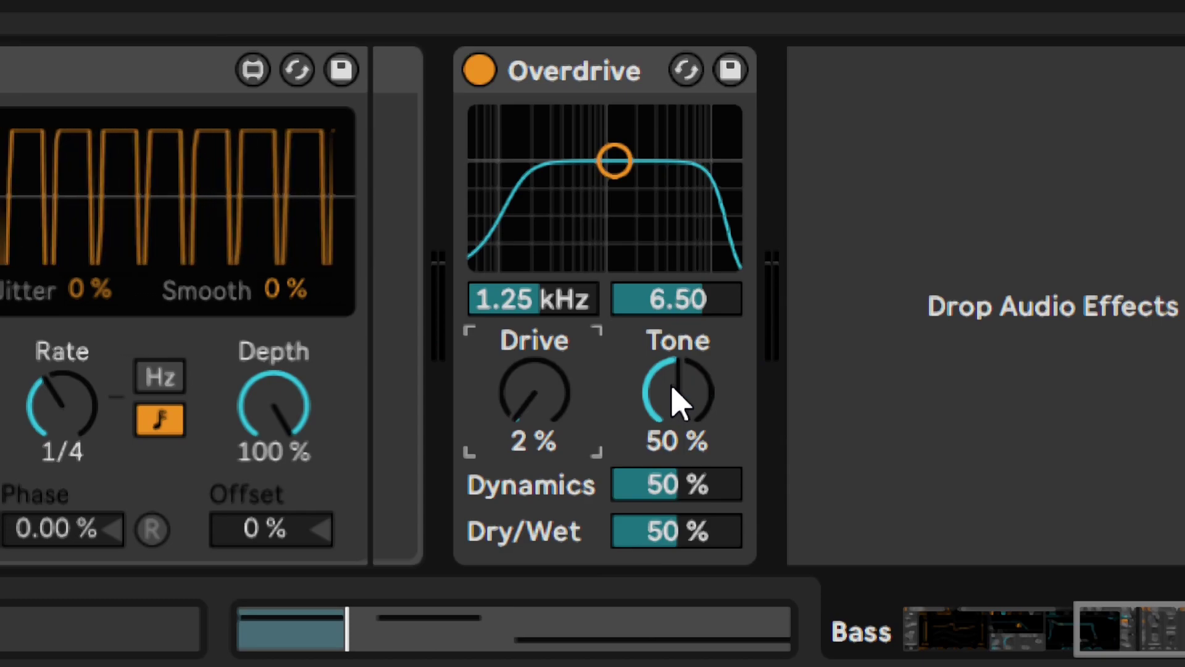
drag(678, 402, 678, 477)
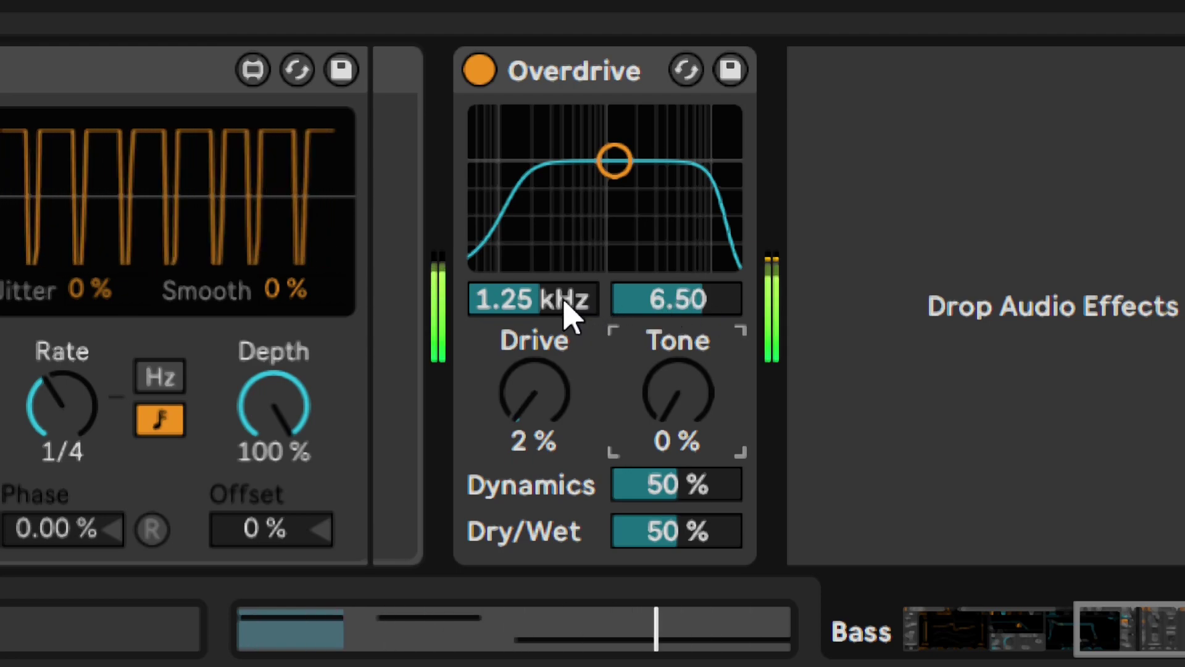
Set the Overdrive band to 213 Hz with a 1.50 width.
drag(572, 309, 571, 347)
text(213)
key(Return)
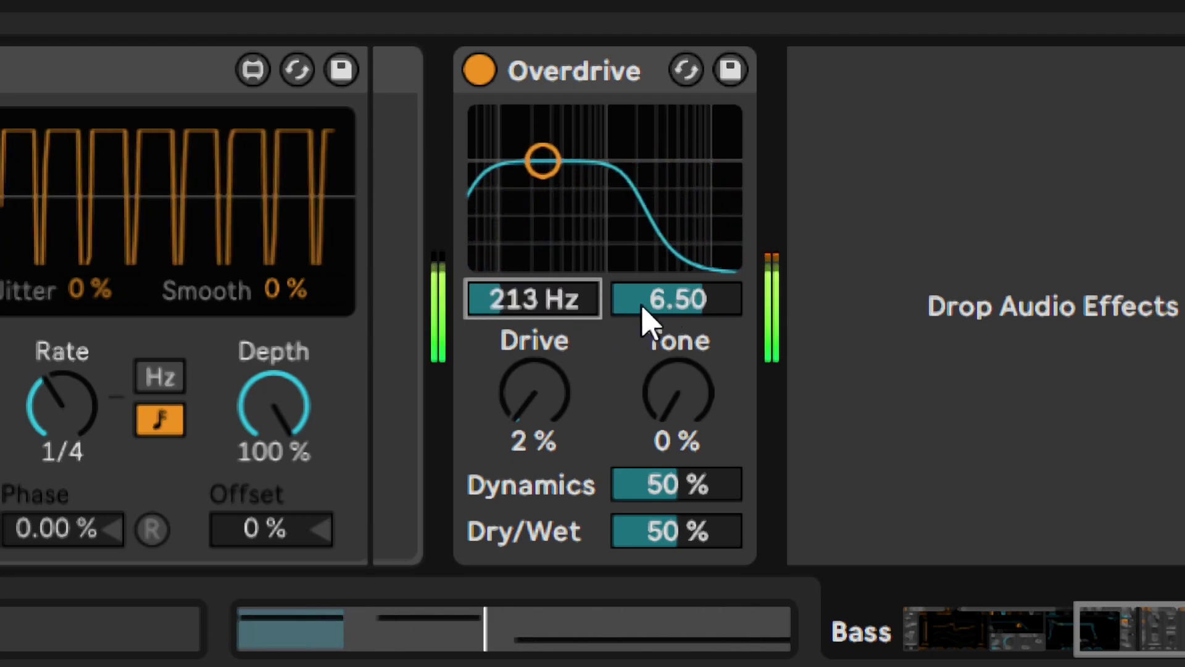
drag(657, 309, 656, 347)
text(1.50)
key(Return)
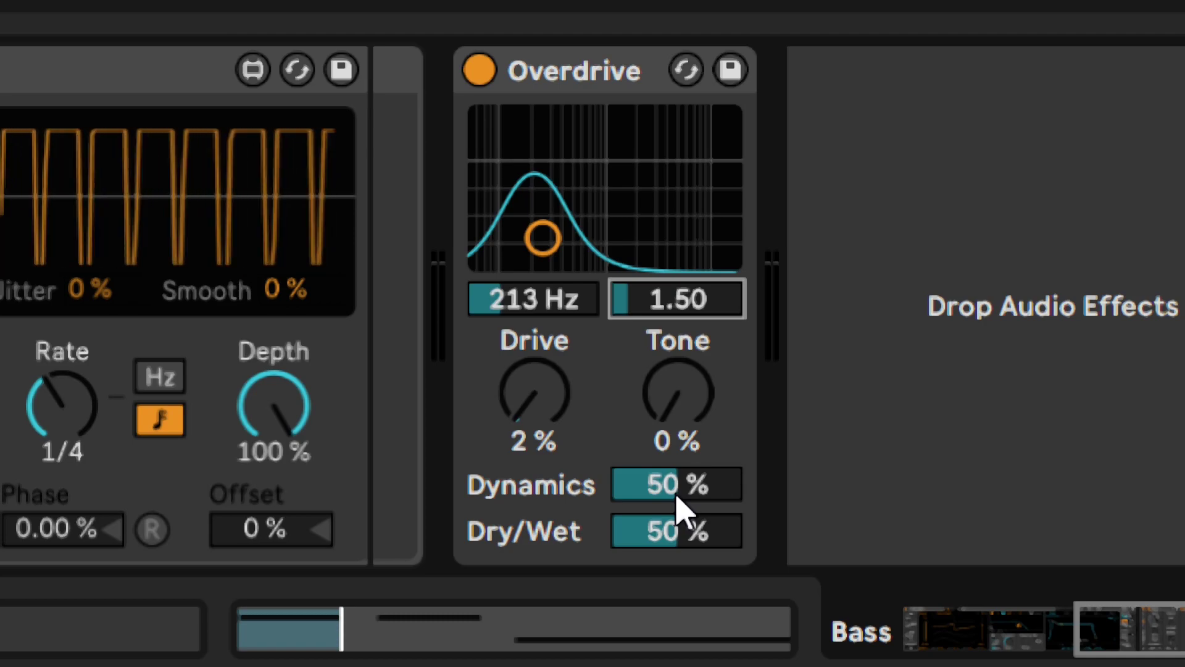
With playback running, set Overdrive Dynamics to 11% and Dry/Wet to 63%.
key(space)
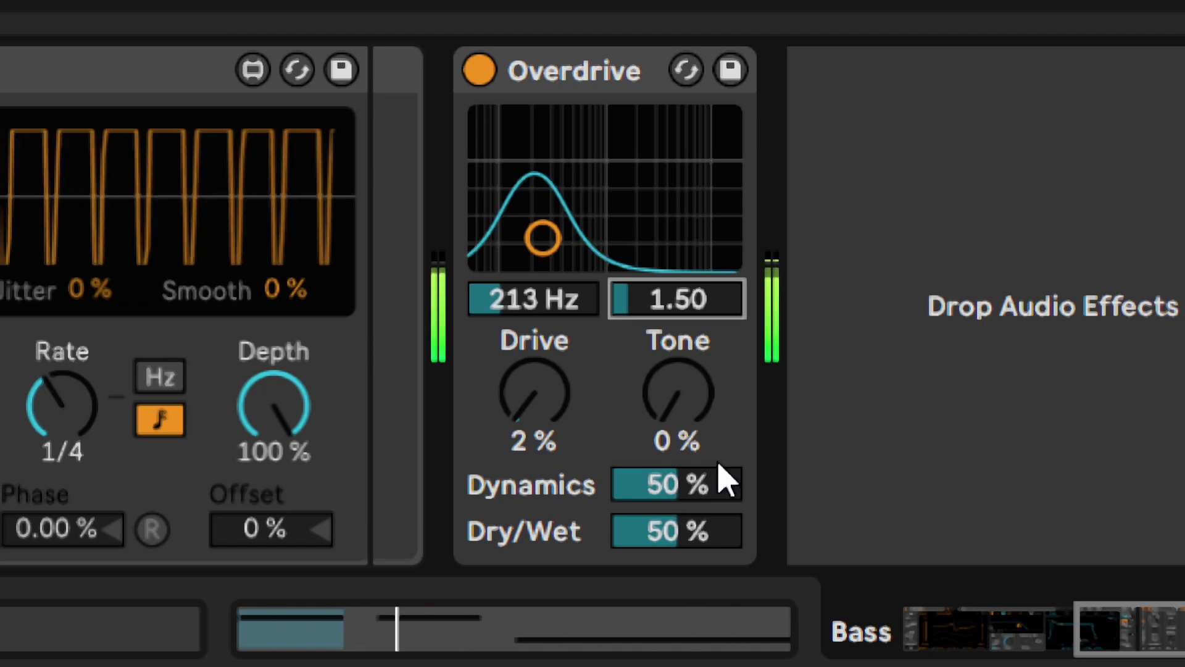
mouse_move(680, 490)
mouse_down()
mouse_move(679, 462)
mouse_move(680, 518)
mouse_move(682, 498)
mouse_up()
text(11)
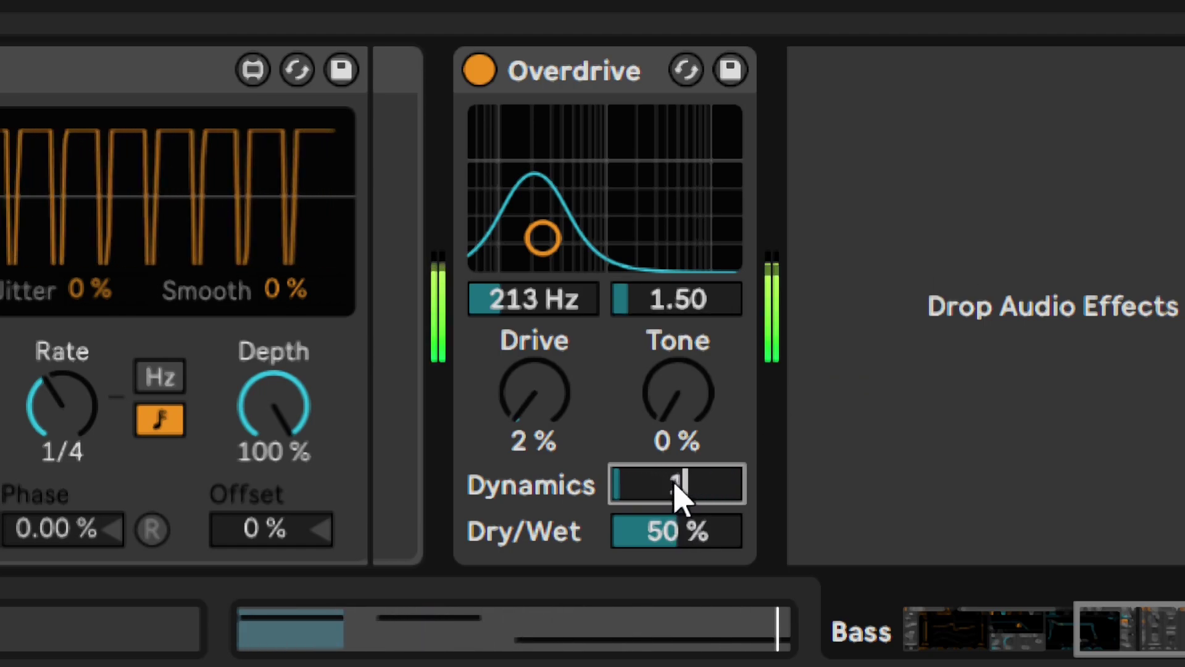
key(Return)
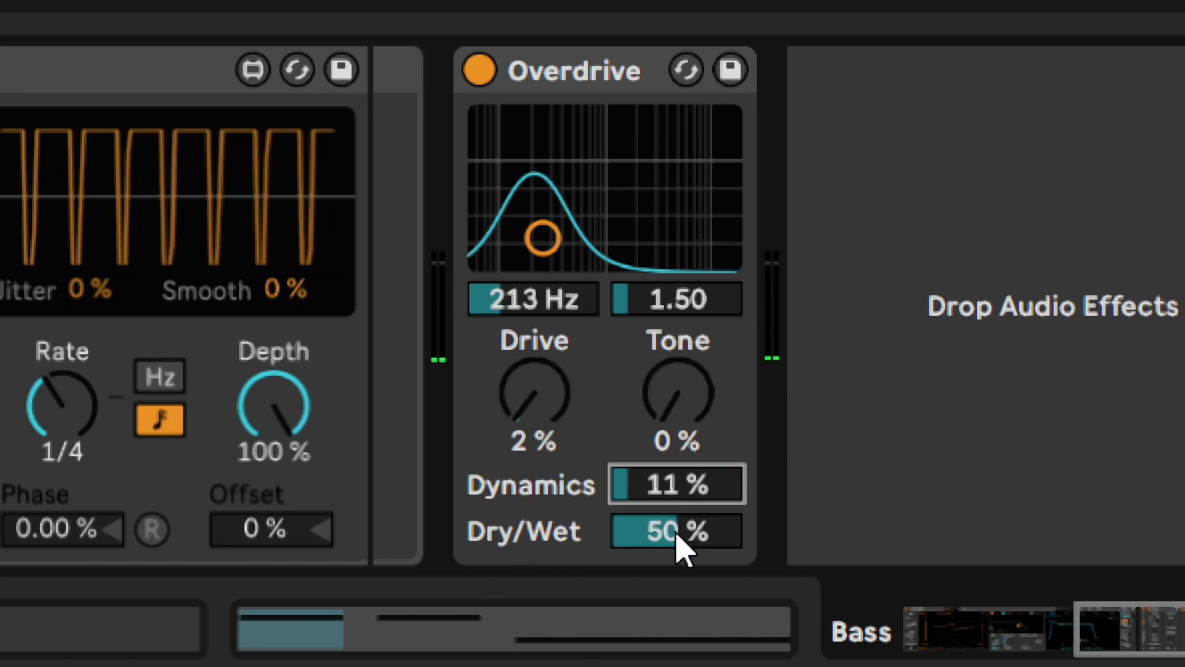
mouse_move(680, 547)
mouse_down()
mouse_move(680, 510)
mouse_move(680, 543)
mouse_up()
text(63)
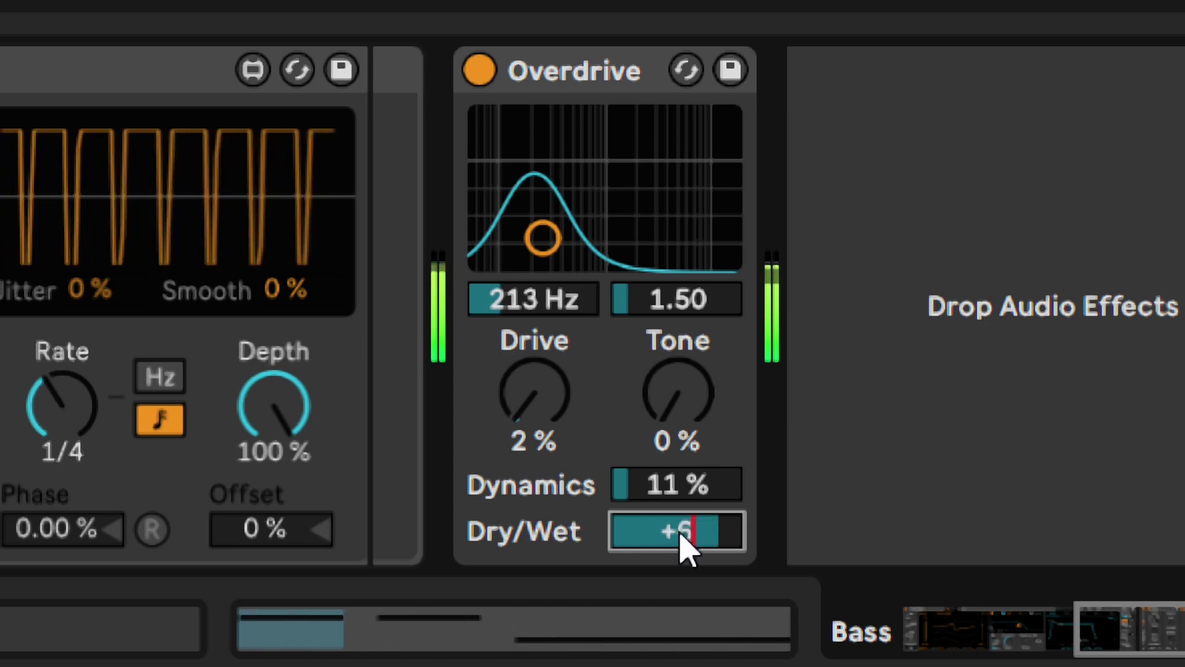
key(Return)
Bypass the Overdrive twice to compare, leaving it switched on.
click(479, 71)
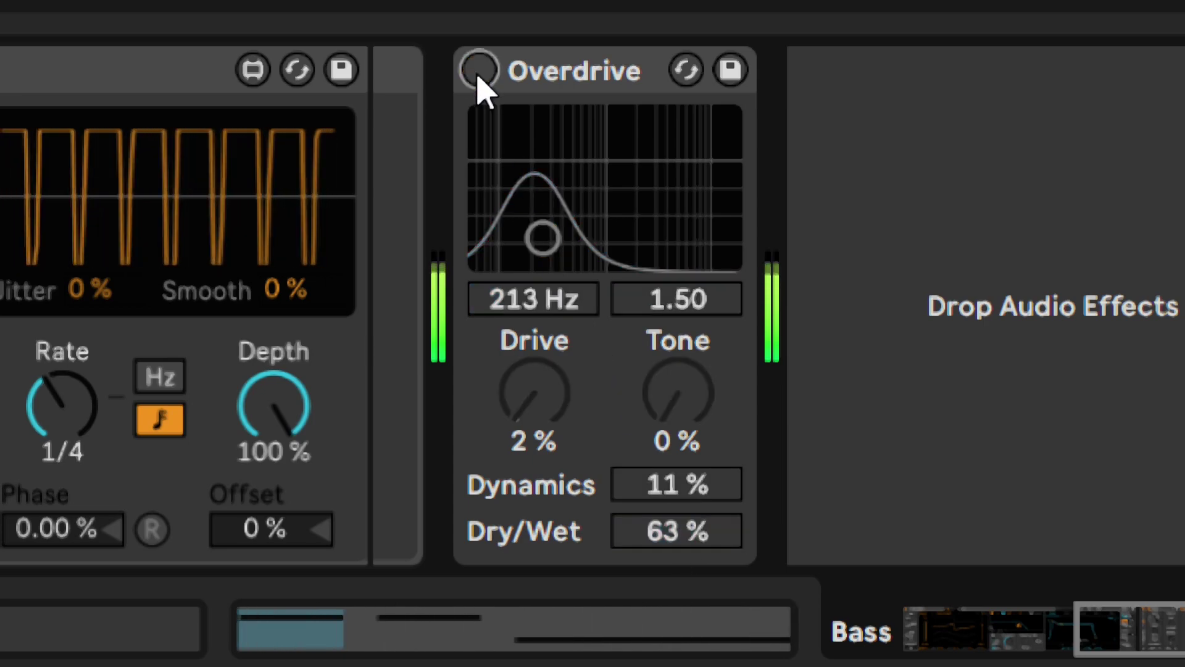
click(479, 71)
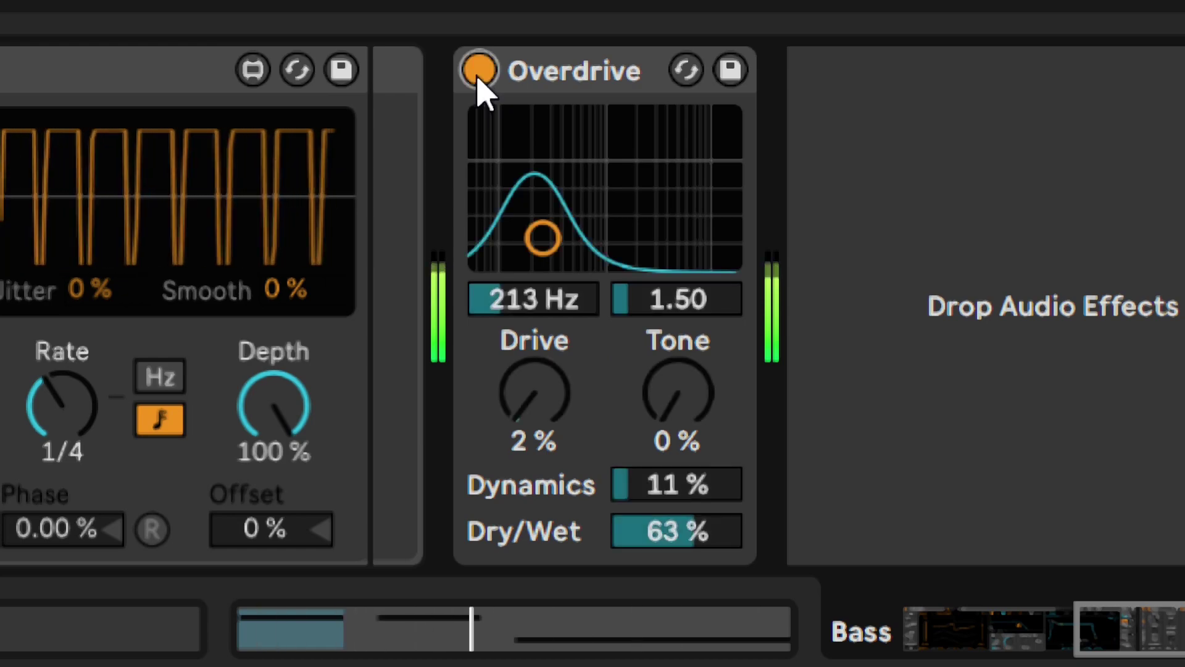
click(479, 72)
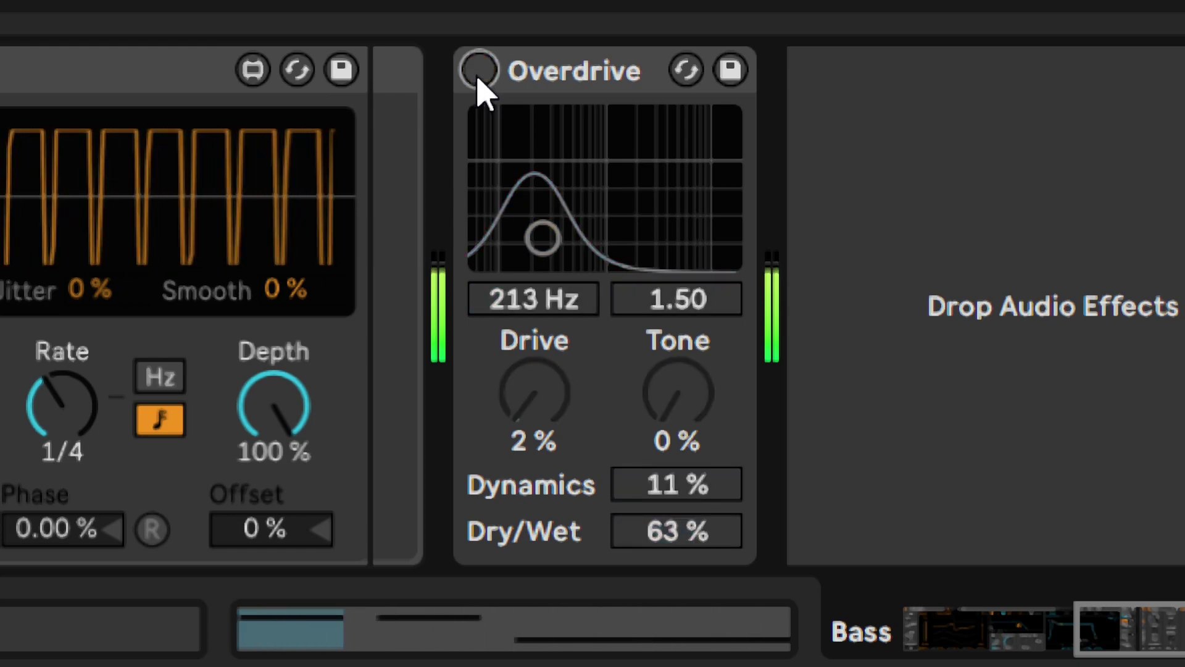
click(479, 74)
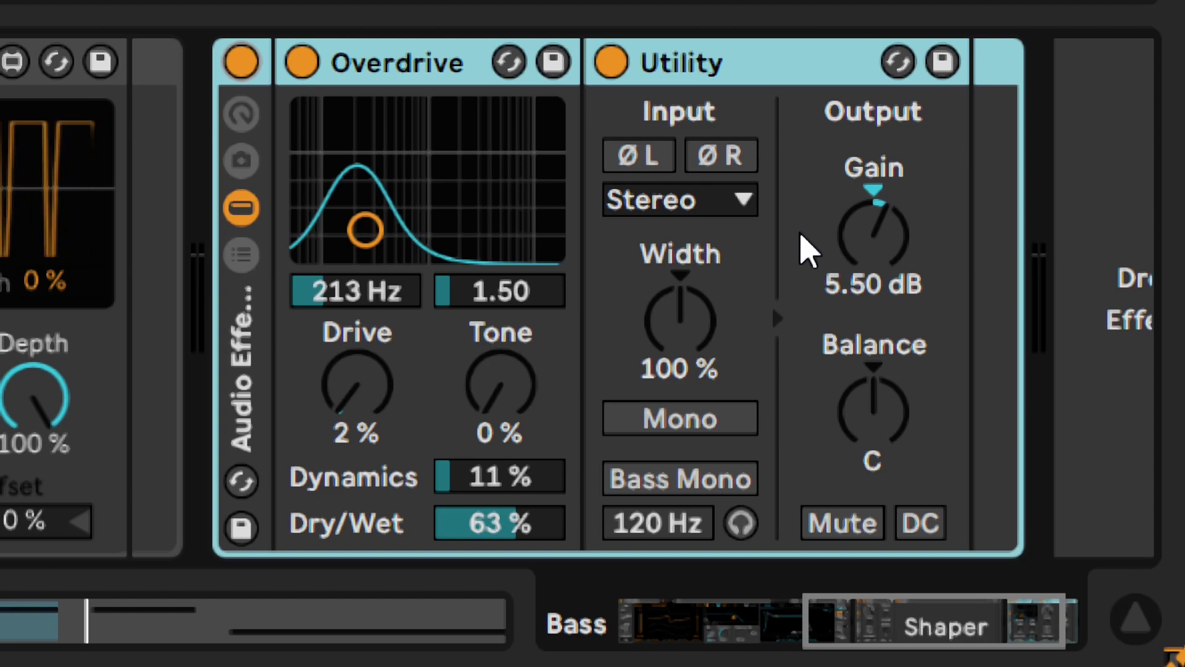
Play the bass and toggle the distortion rack off and on twice, leaving it on.
key(space)
click(241, 67)
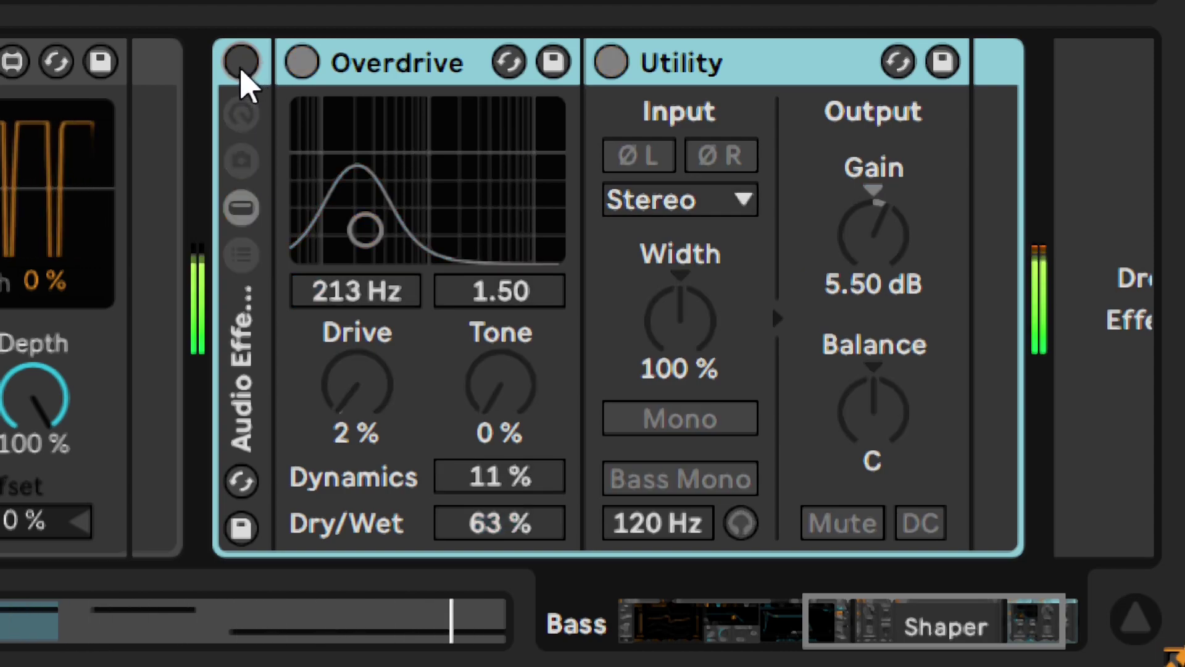
click(242, 67)
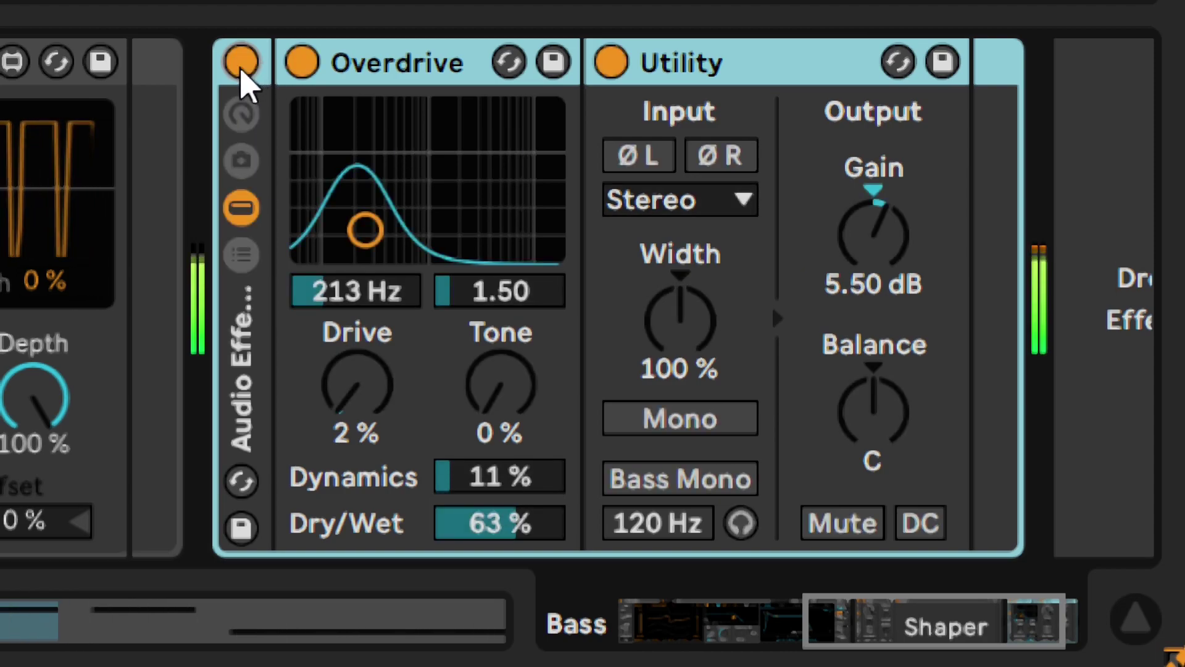
click(242, 64)
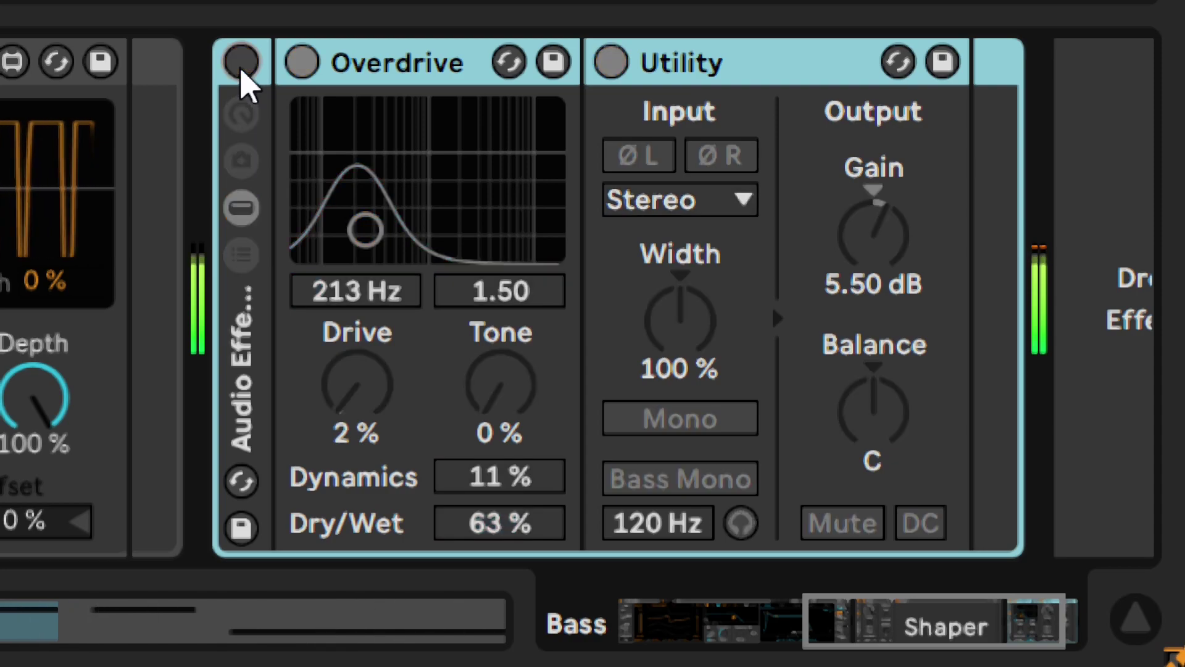
click(242, 65)
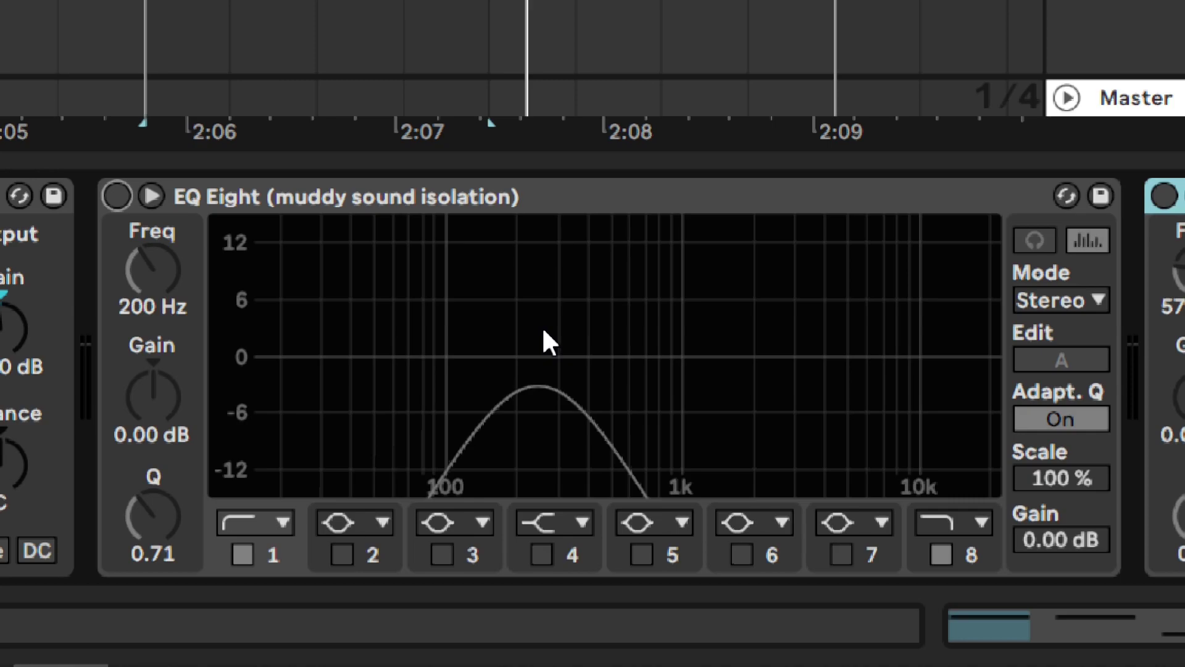
Audition the 'muddy sound isolation' EQ Eight during playback by toggling it, leaving it bypassed.
click(544, 330)
click(398, 324)
click(117, 197)
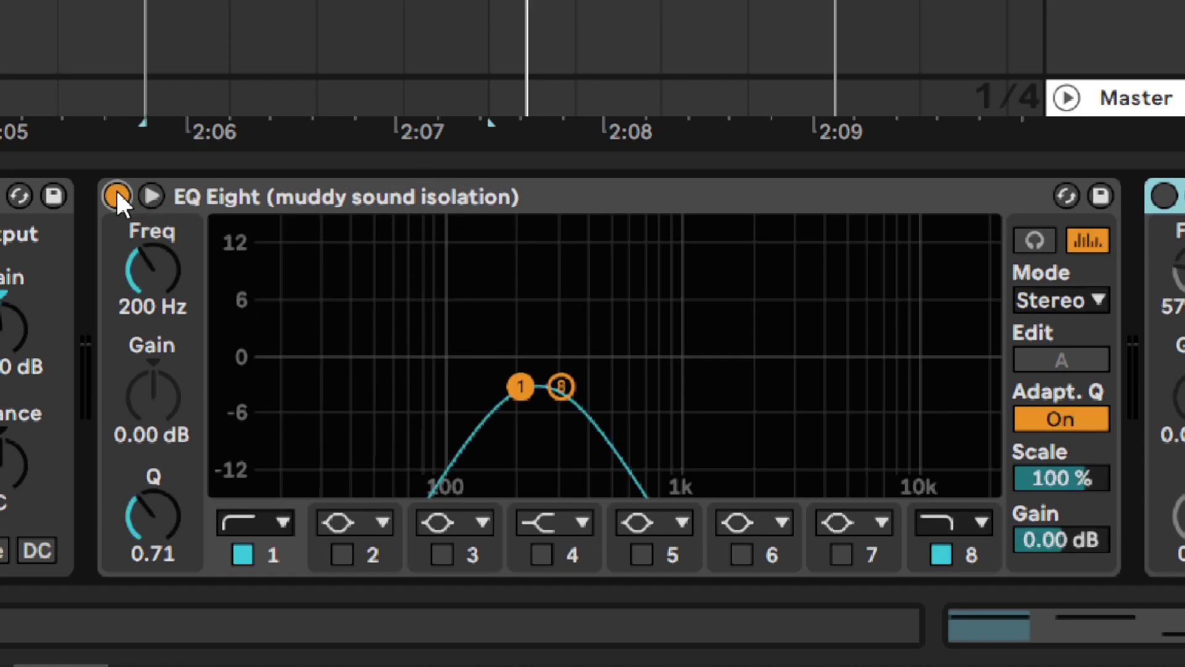
key(space)
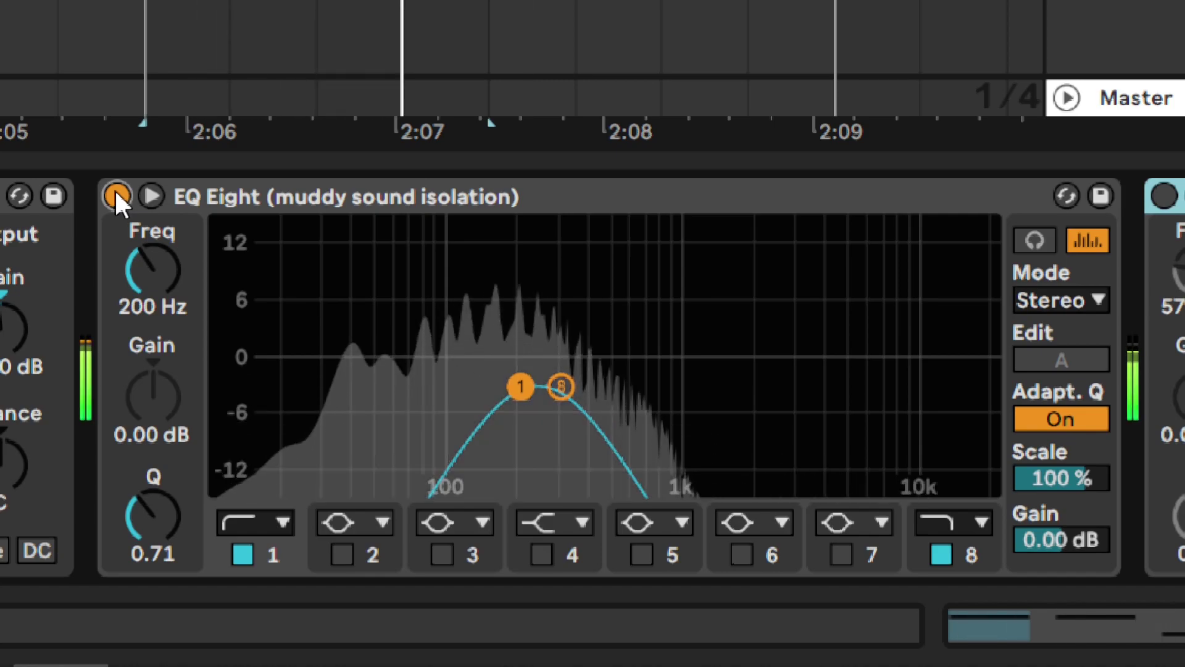
click(118, 196)
click(116, 196)
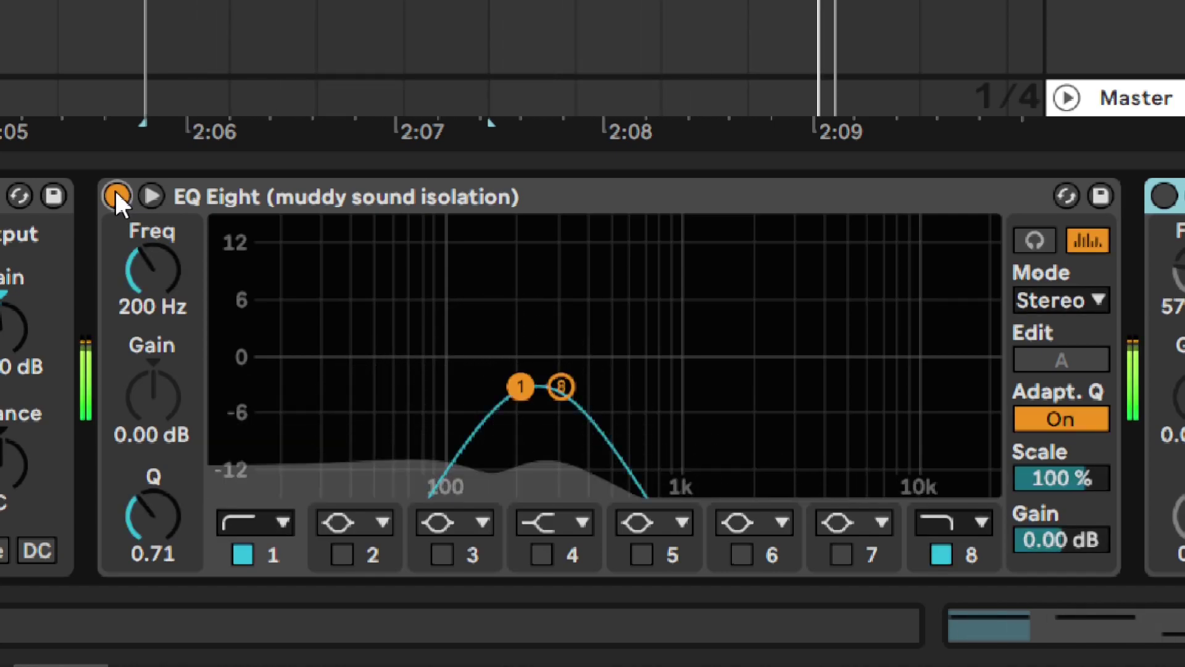
click(117, 195)
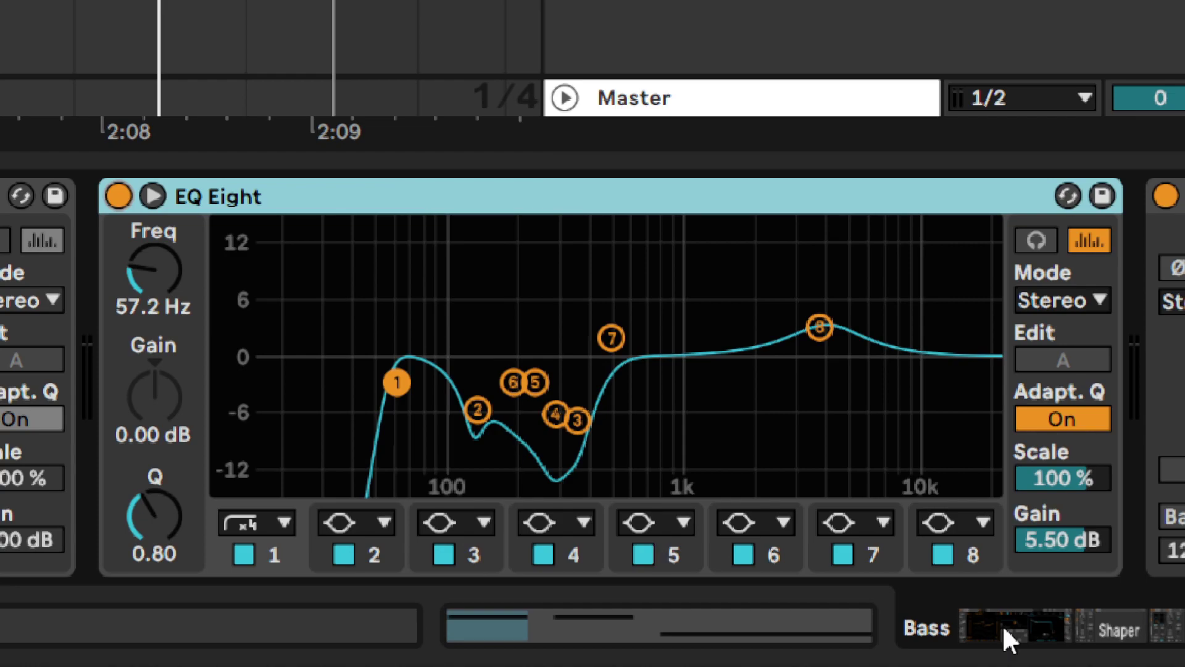
Disable EQ Eight band 1's 57.2 Hz low cut, keeping the low-mid dips and 4 kHz boost.
click(614, 346)
click(849, 360)
click(386, 391)
Switch all EQ bands off, then re-enable bands 2–8 (130–184 Hz cuts, 500 Hz and 4 kHz boosts).
click(283, 558)
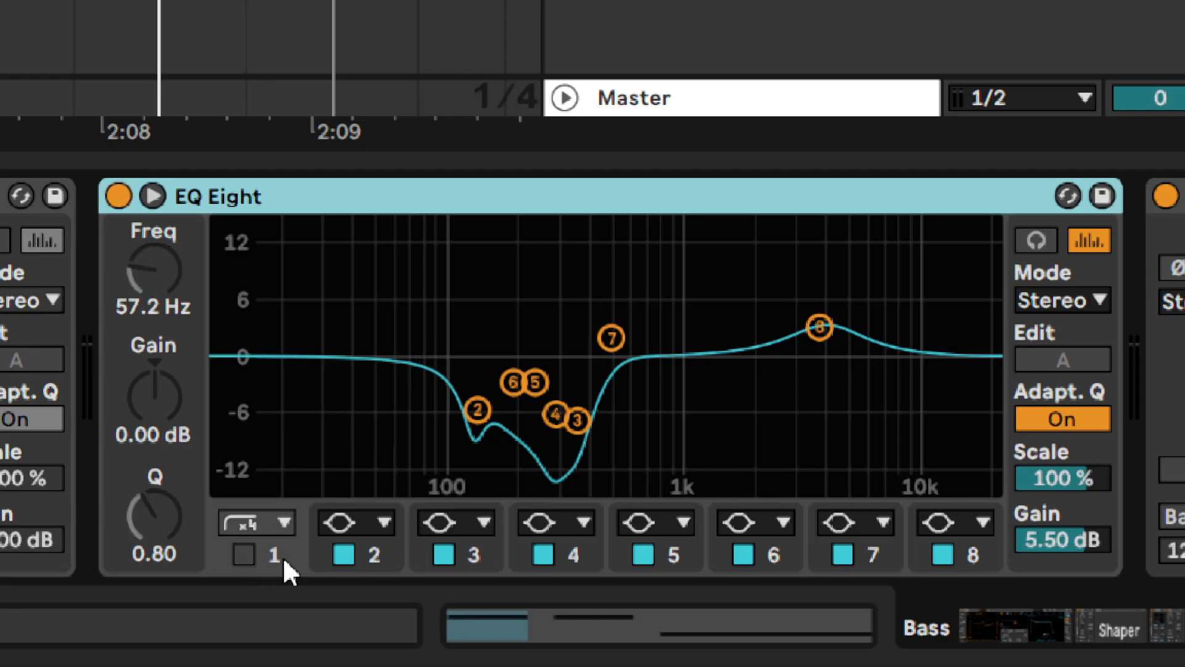
click(357, 551)
click(344, 554)
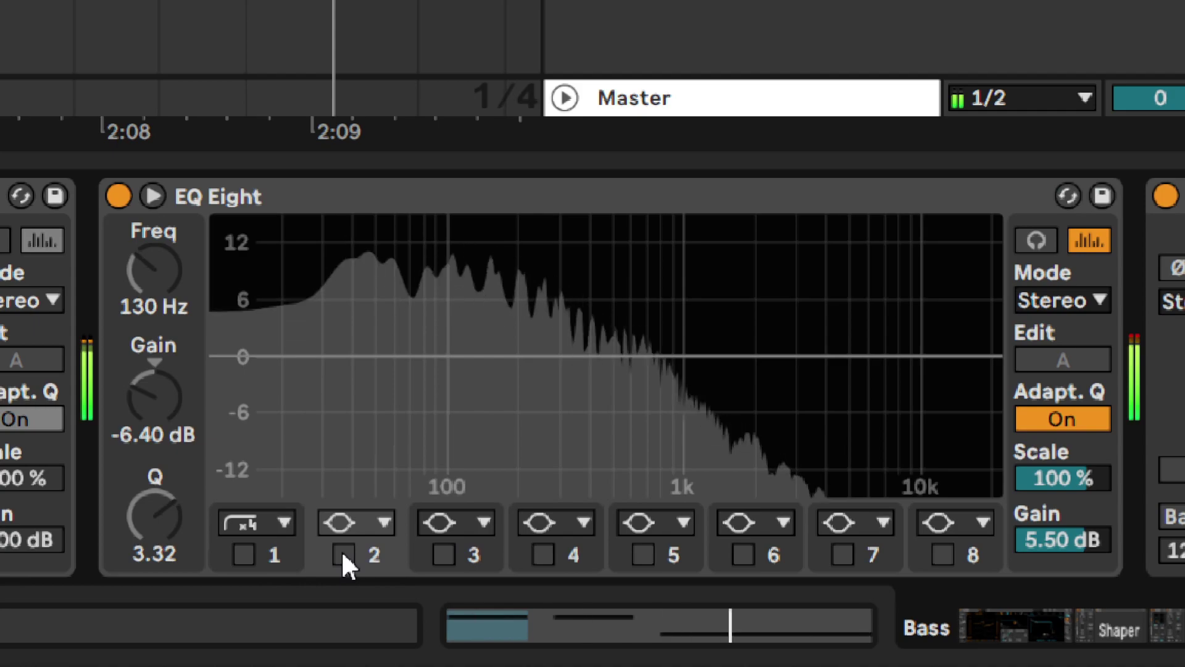
click(343, 554)
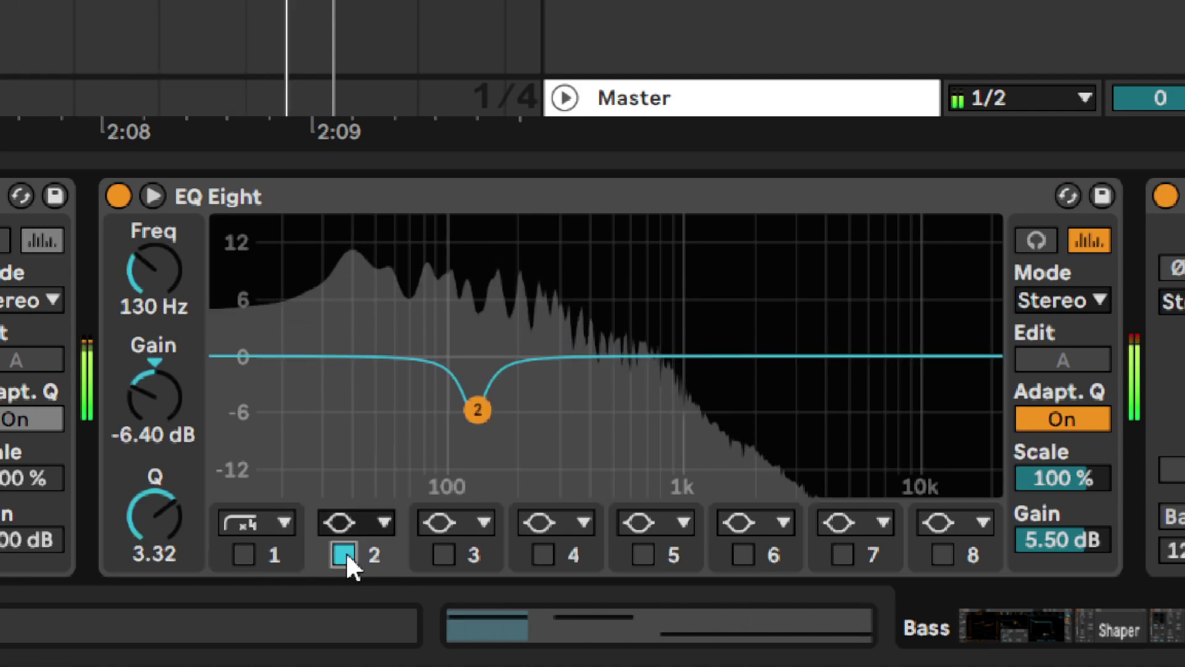
click(443, 553)
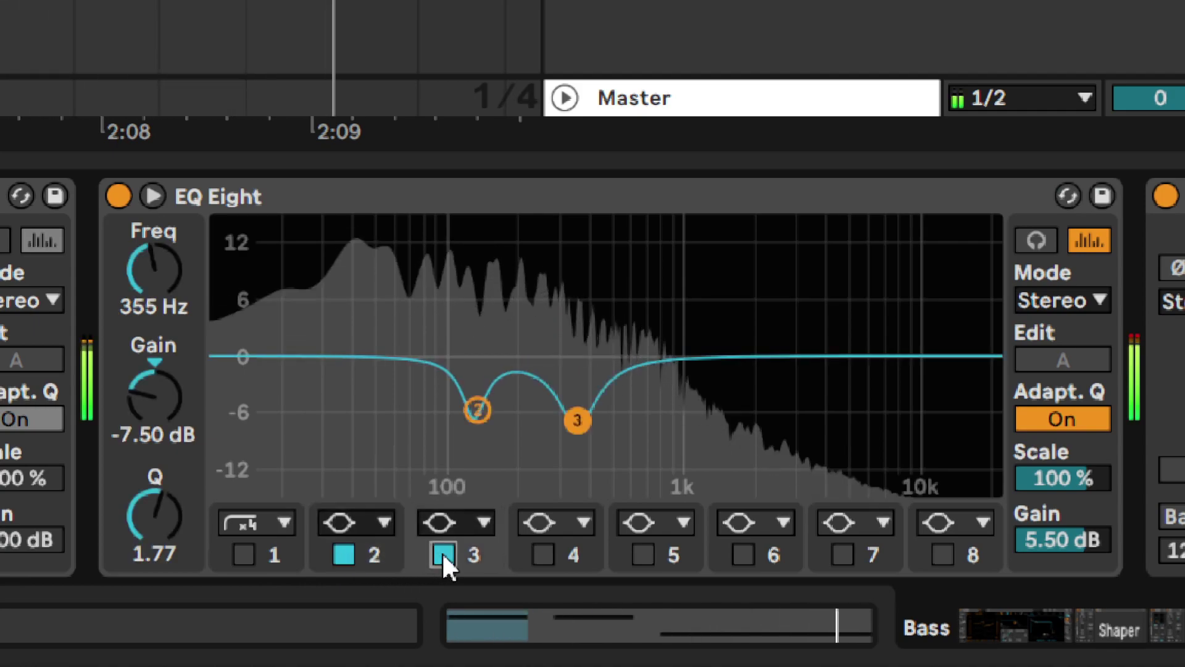
click(543, 553)
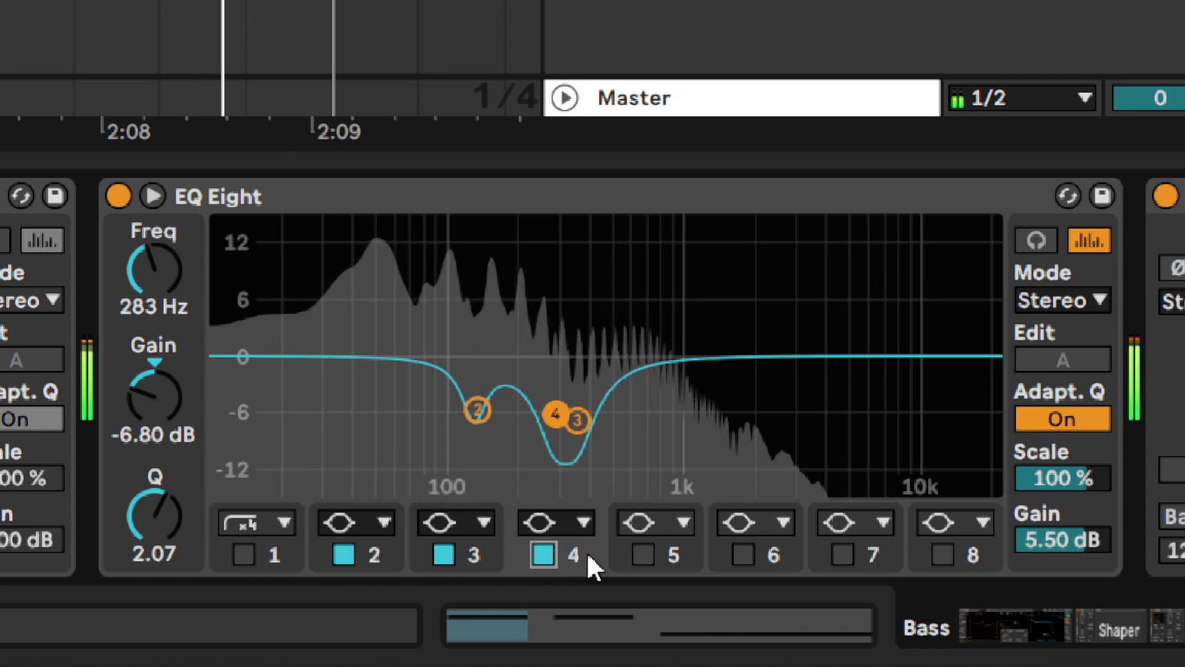
click(642, 553)
click(743, 555)
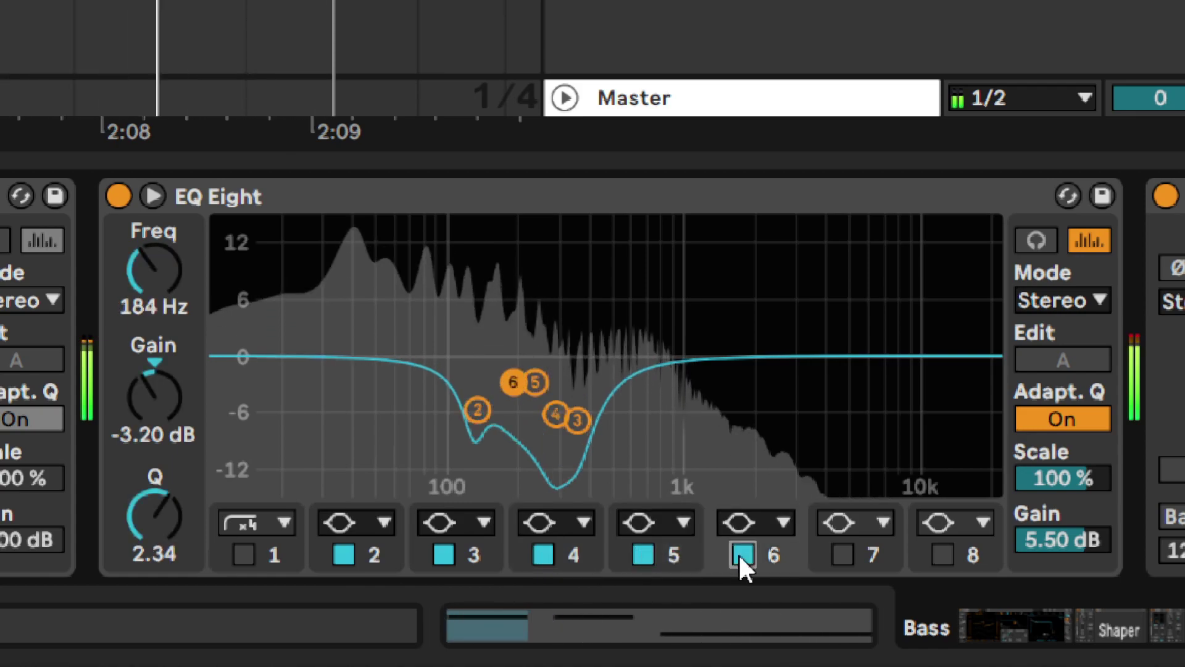
click(843, 554)
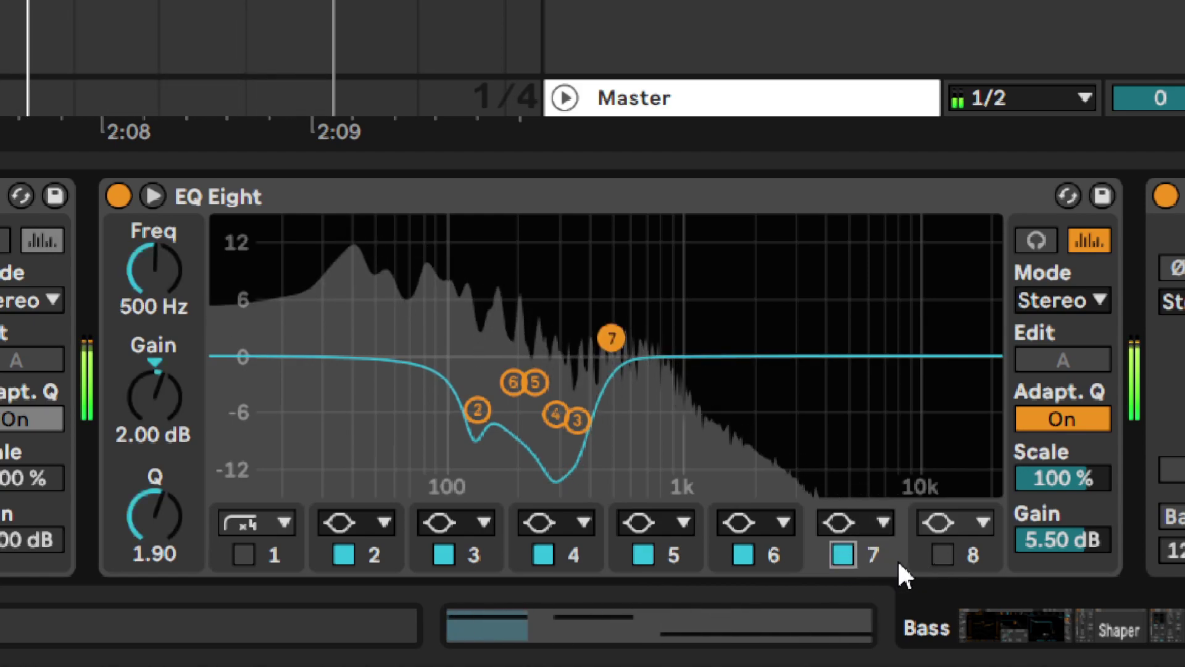
click(943, 554)
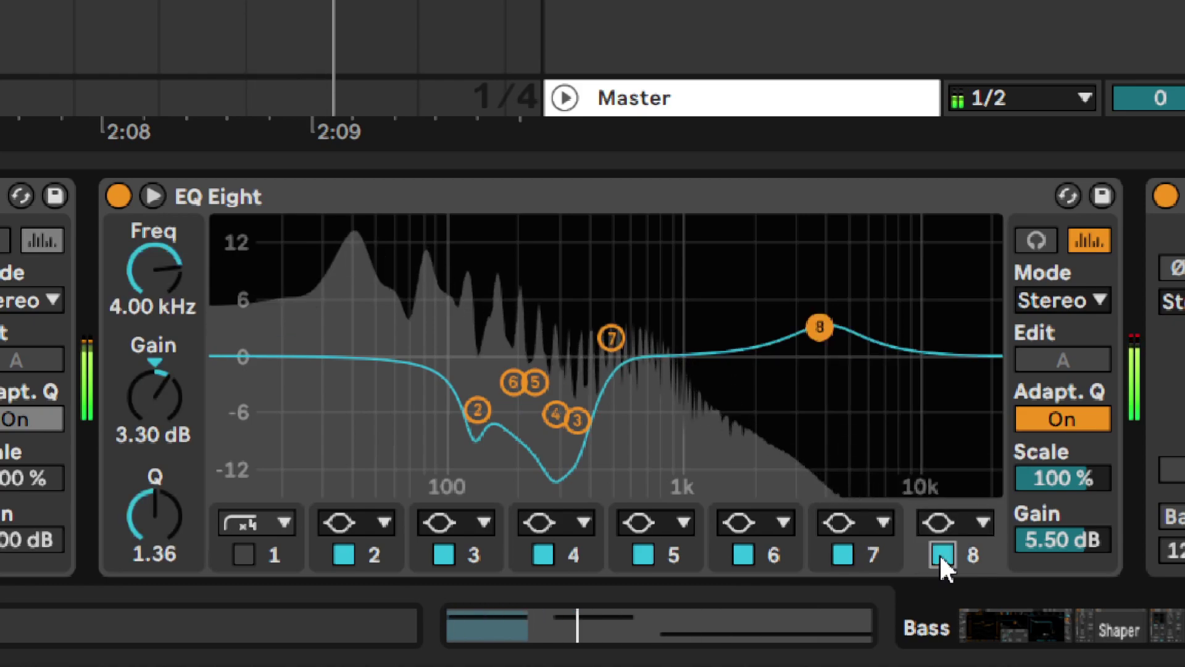
A/B the 4 kHz boost, the 57.2 Hz low cut and the whole EQ, leaving everything on.
click(941, 554)
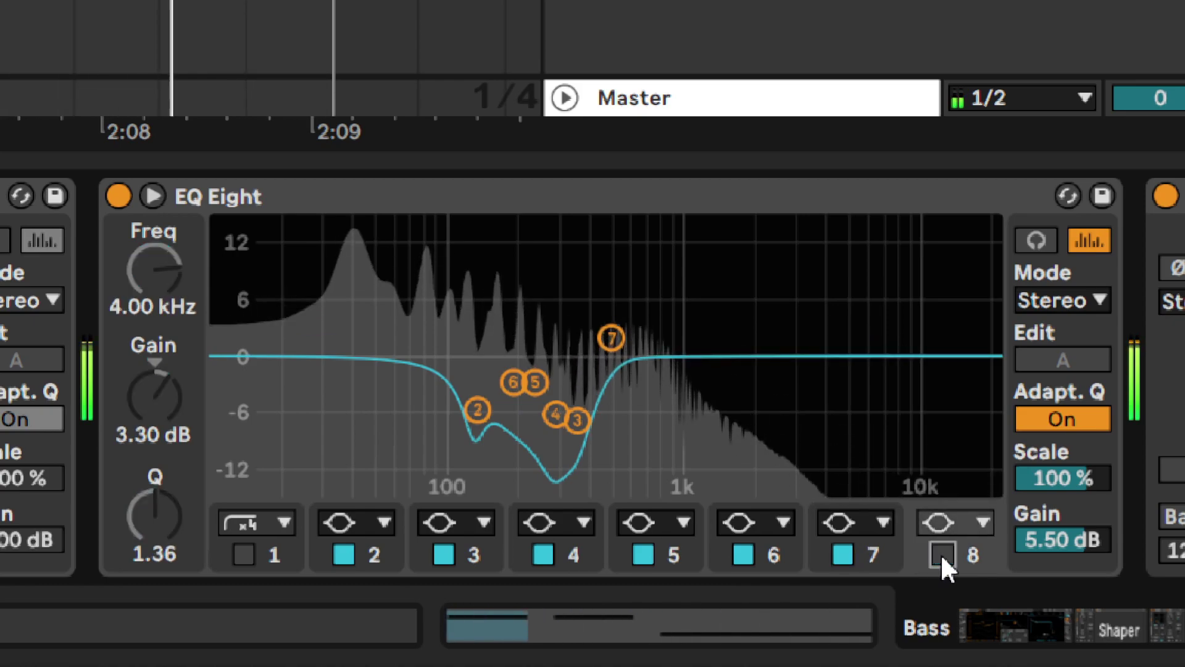
click(942, 554)
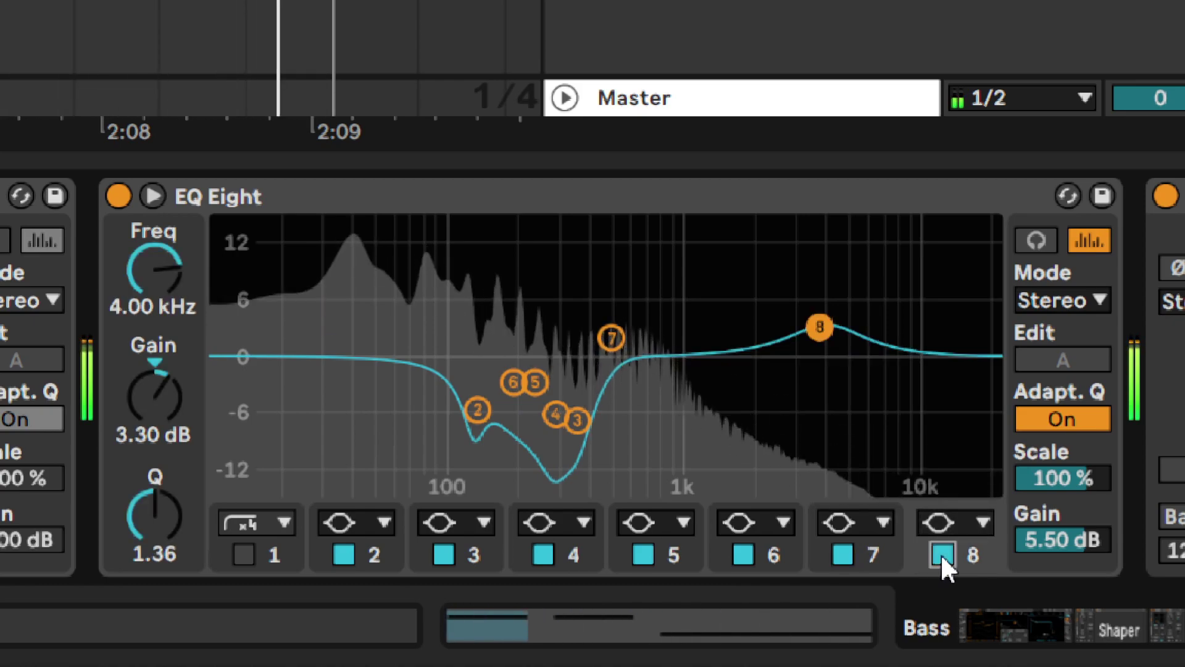
click(243, 554)
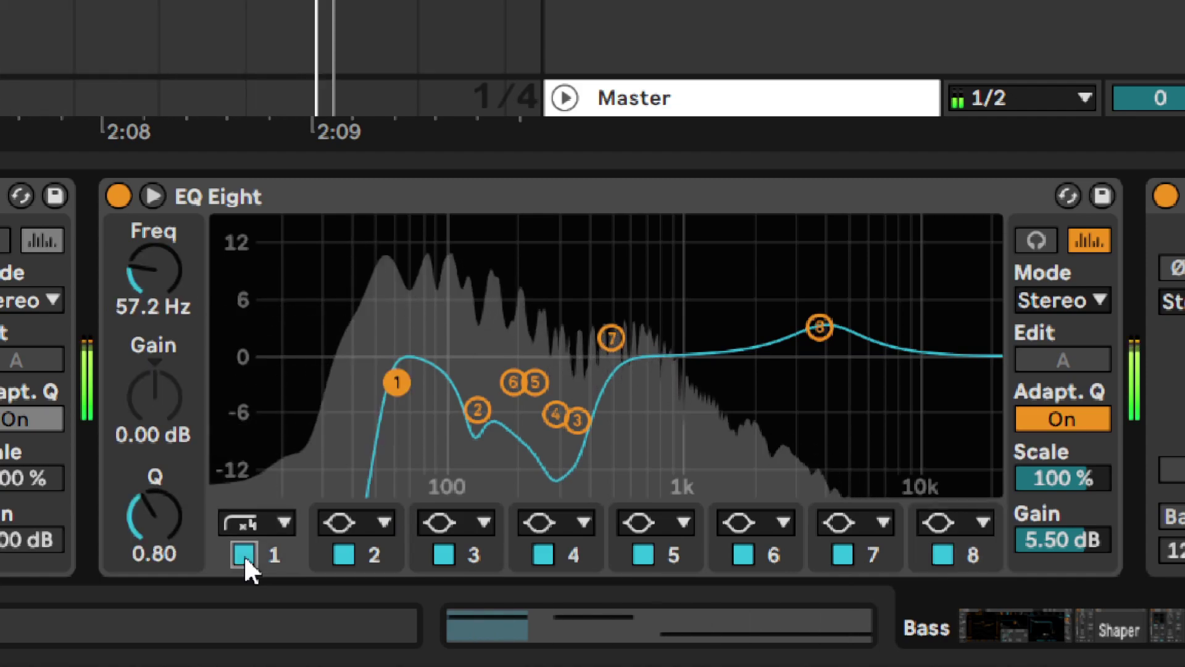
click(242, 554)
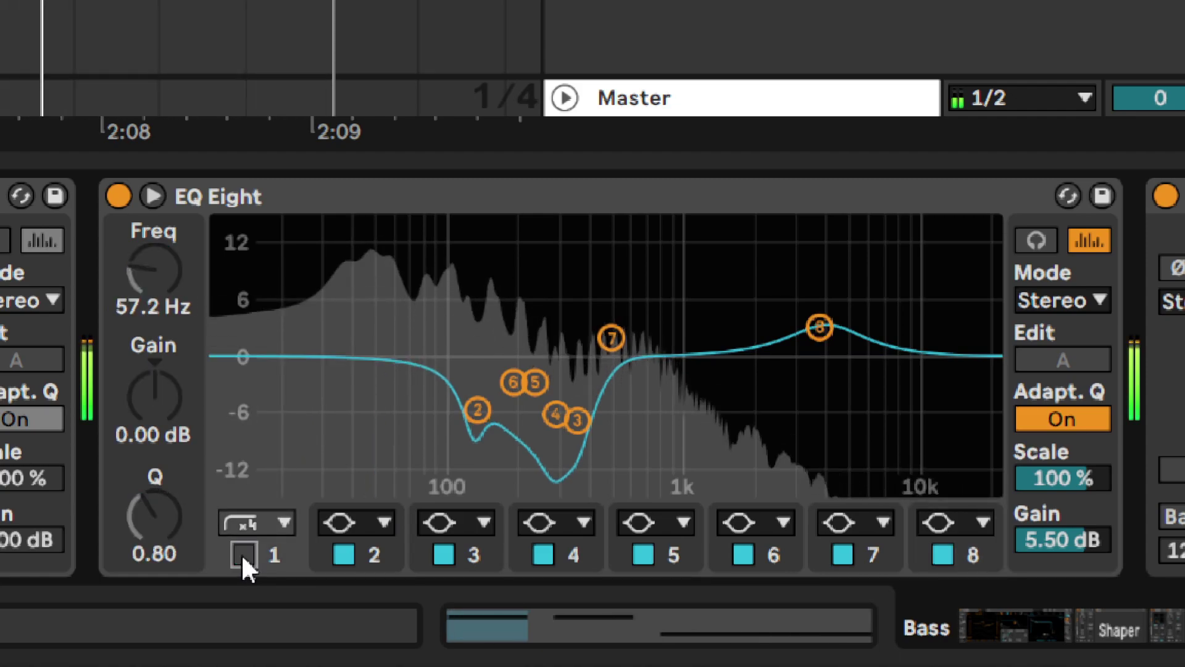
click(243, 554)
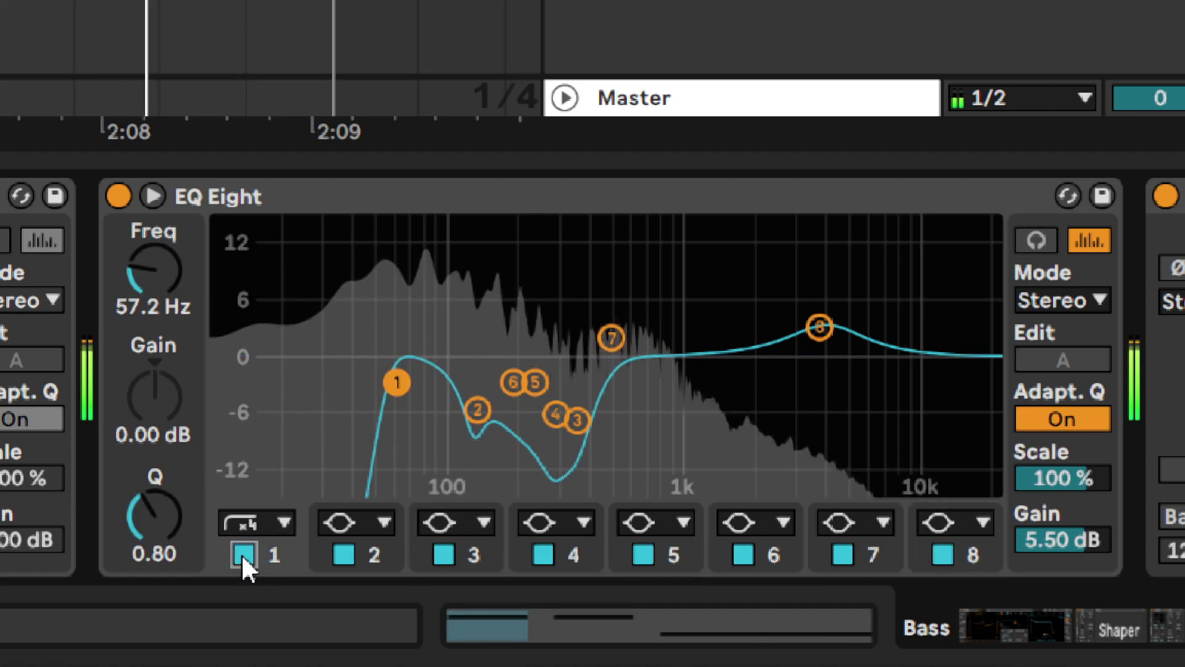
click(117, 195)
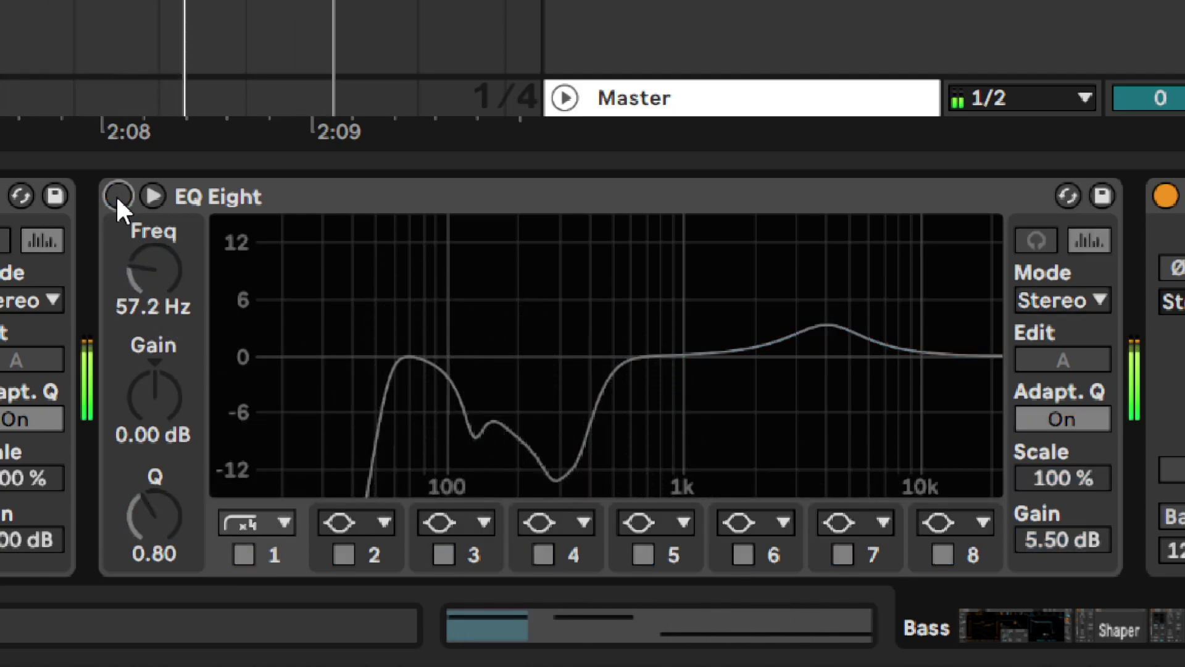
click(117, 195)
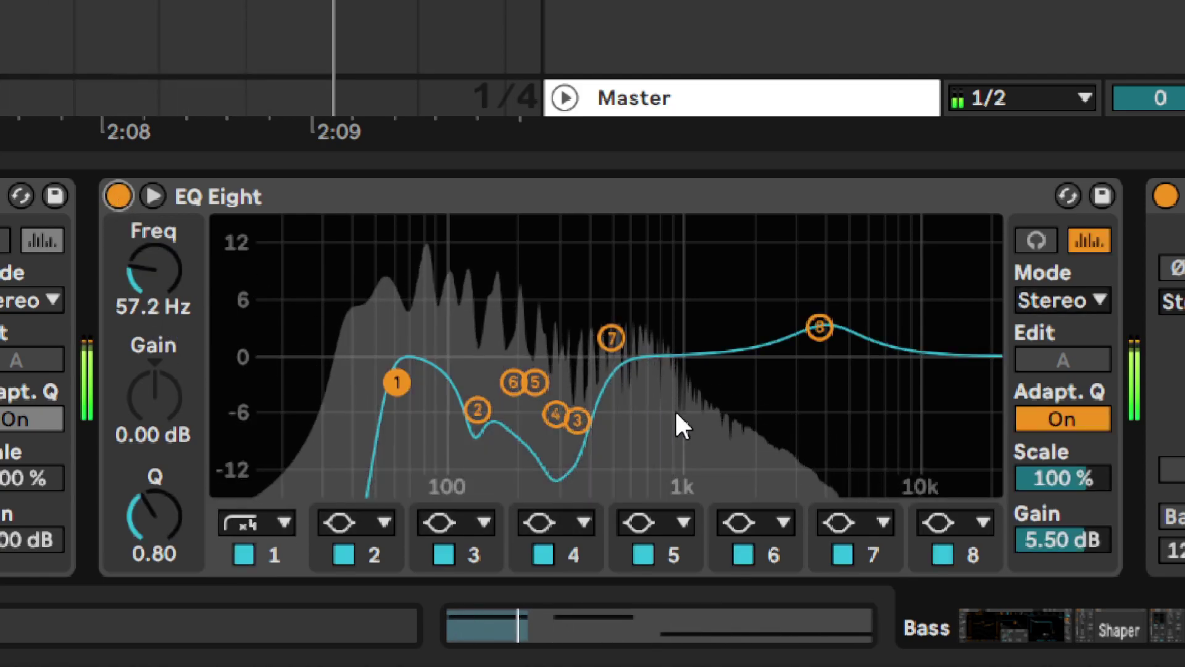
key(space)
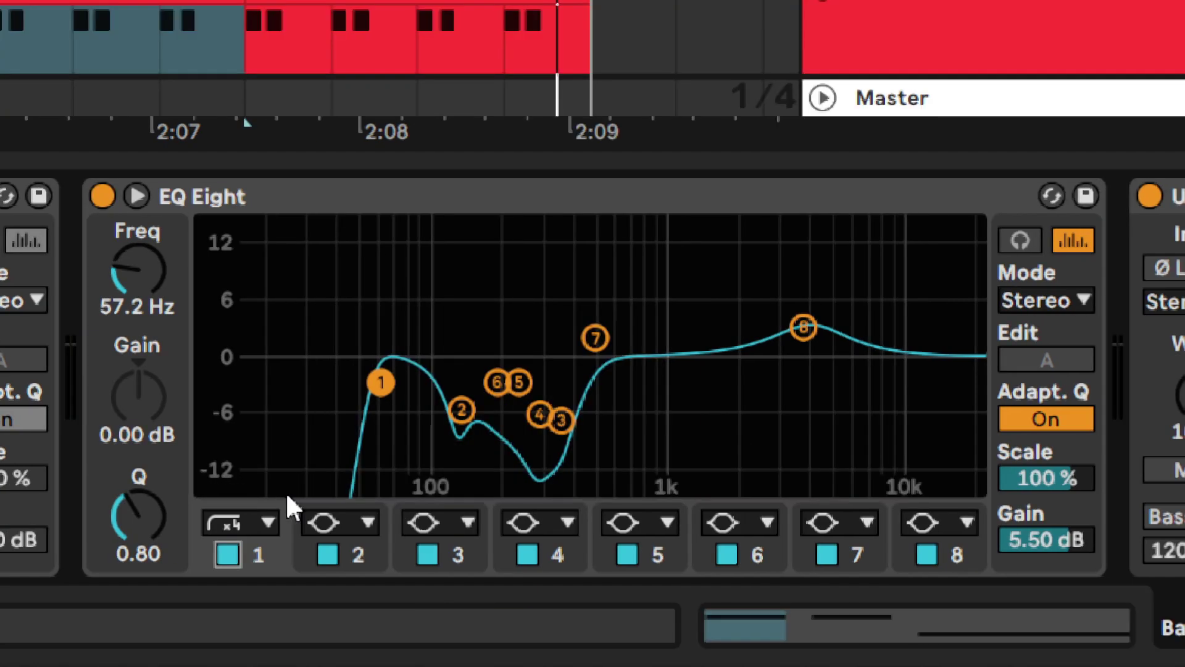
click(370, 381)
key(space)
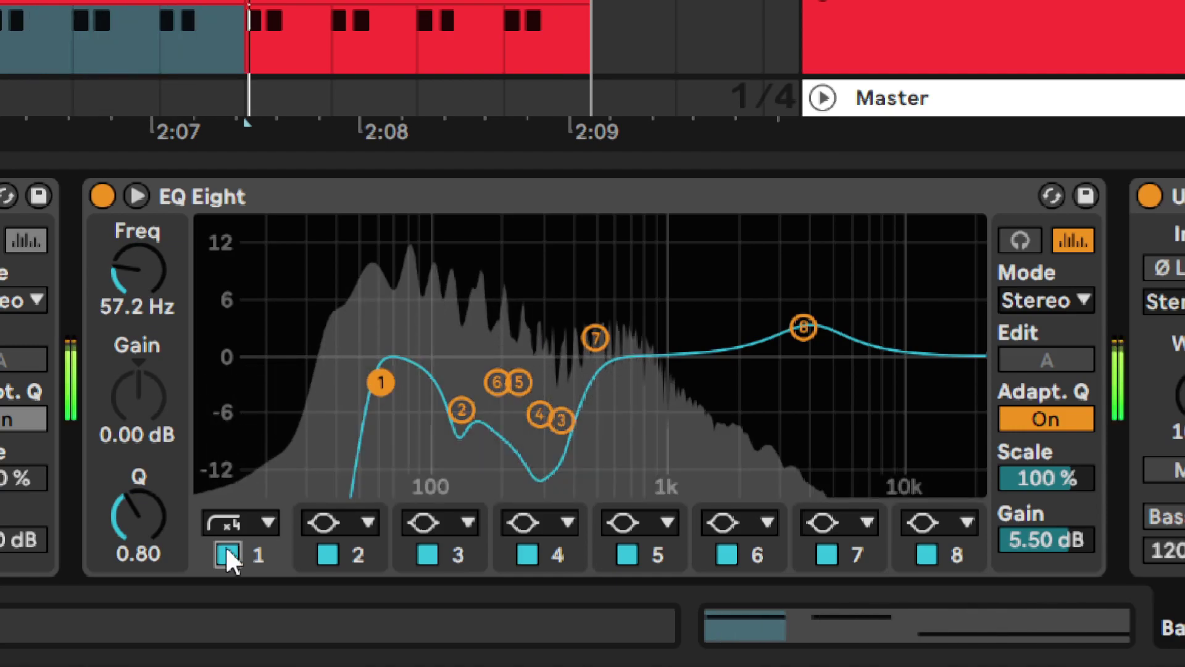
click(226, 553)
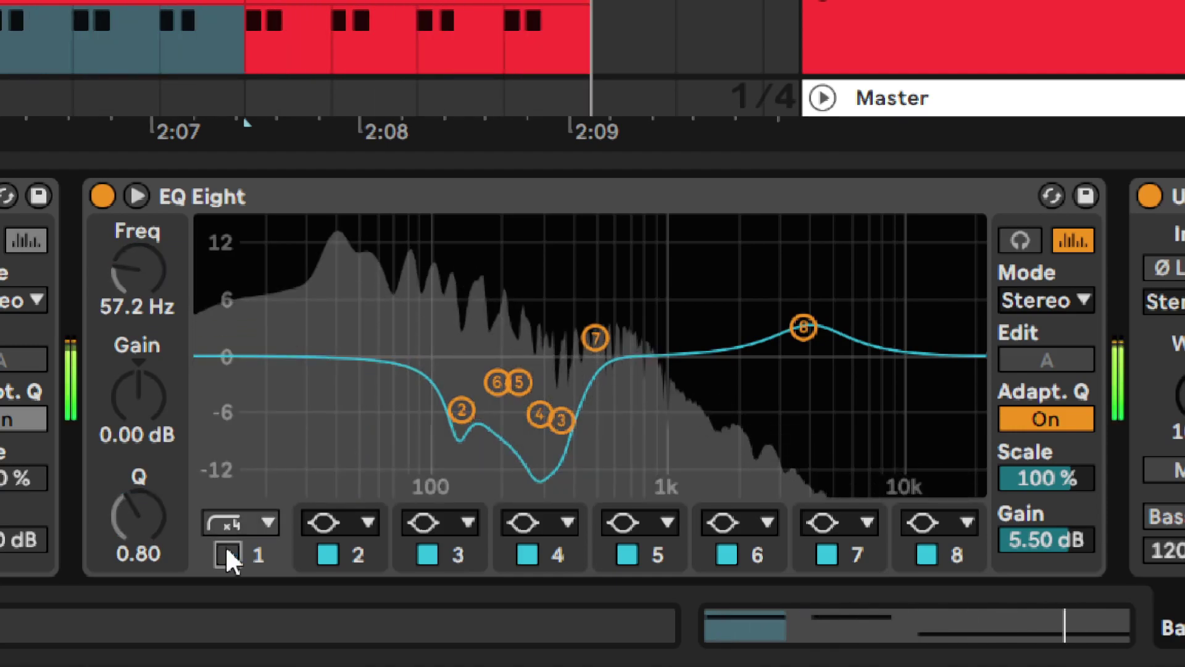
click(227, 553)
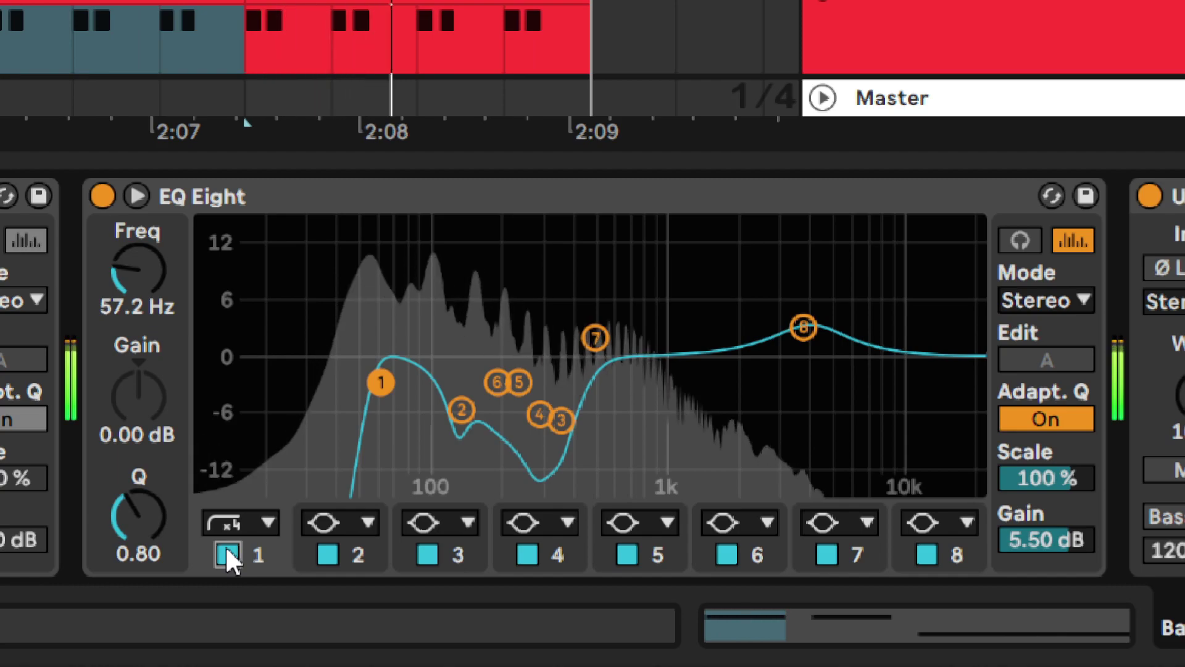
click(227, 554)
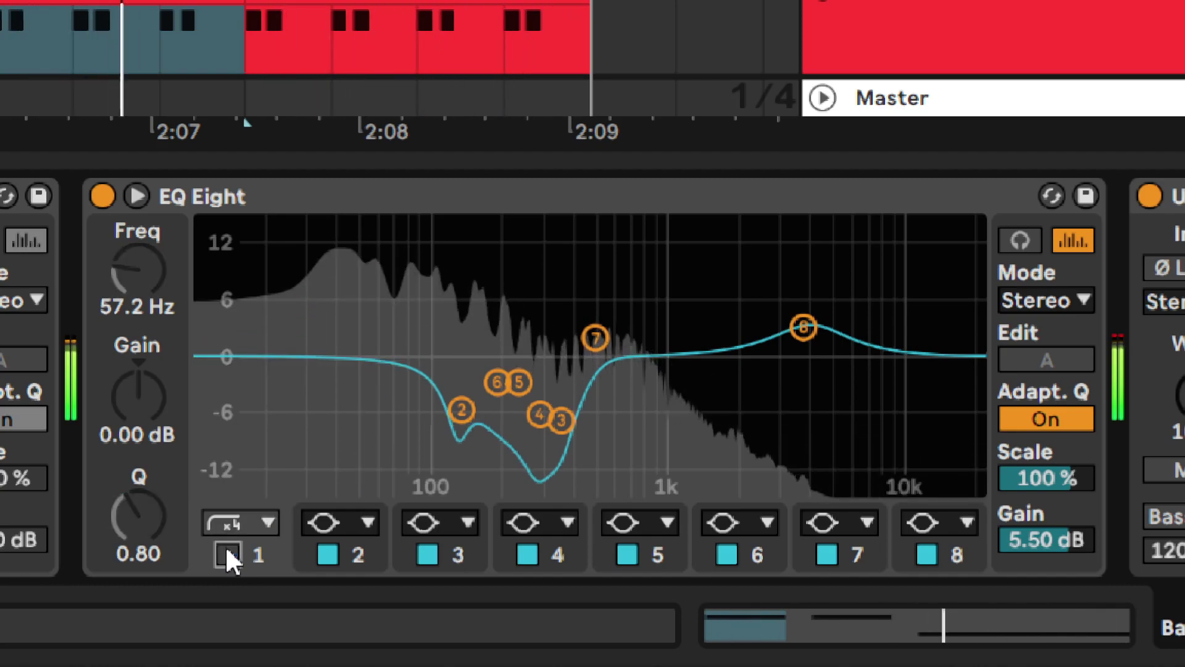
click(226, 554)
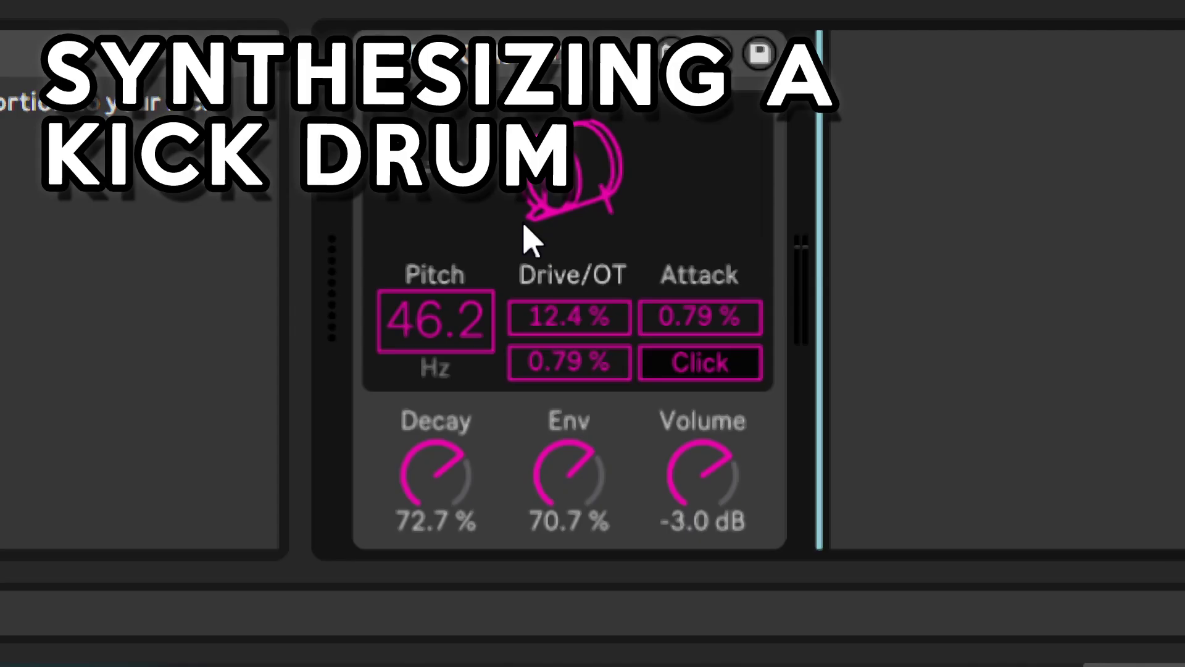
Set DS Kick to 46.2 Hz pitch, 12.4% drive, 0.79% attack, 72.7% decay, 70.7% env and -3.0 dB.
click(525, 226)
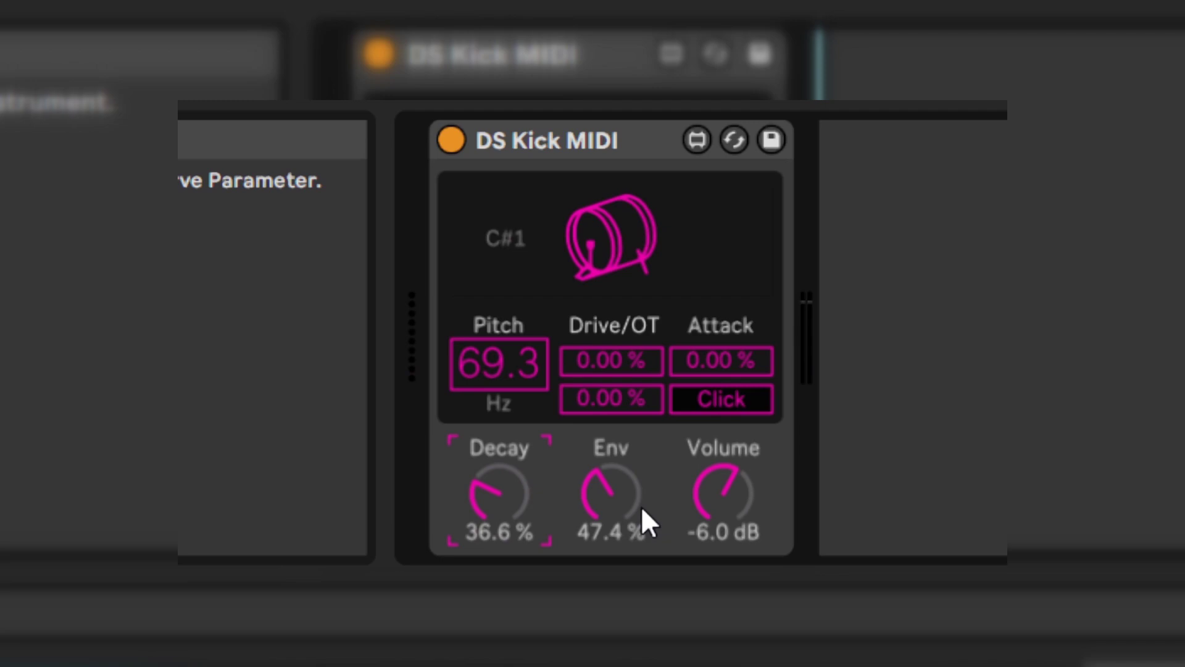
drag(641, 506, 646, 498)
click(704, 395)
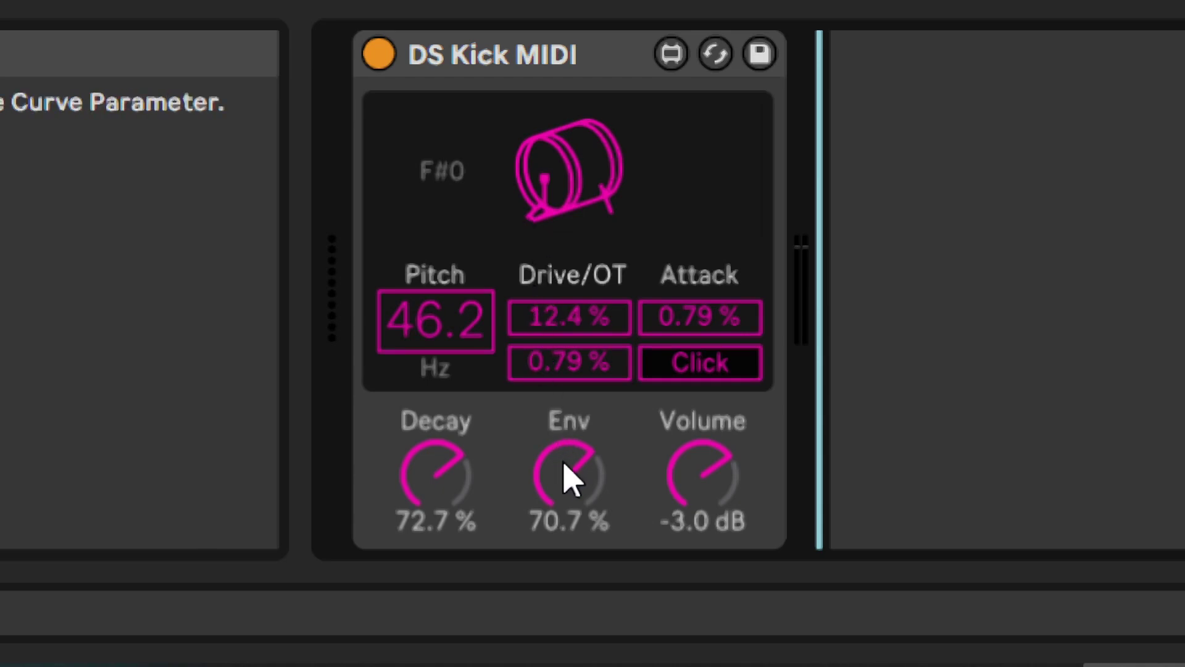
click(566, 477)
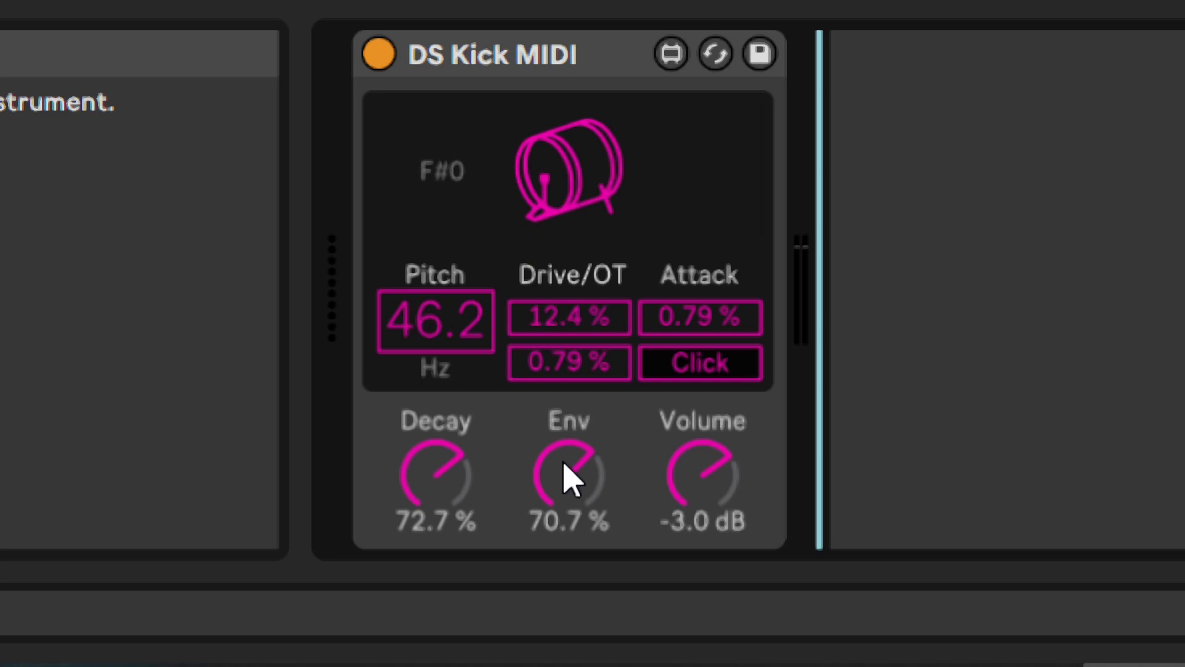
click(551, 317)
click(480, 492)
click(423, 343)
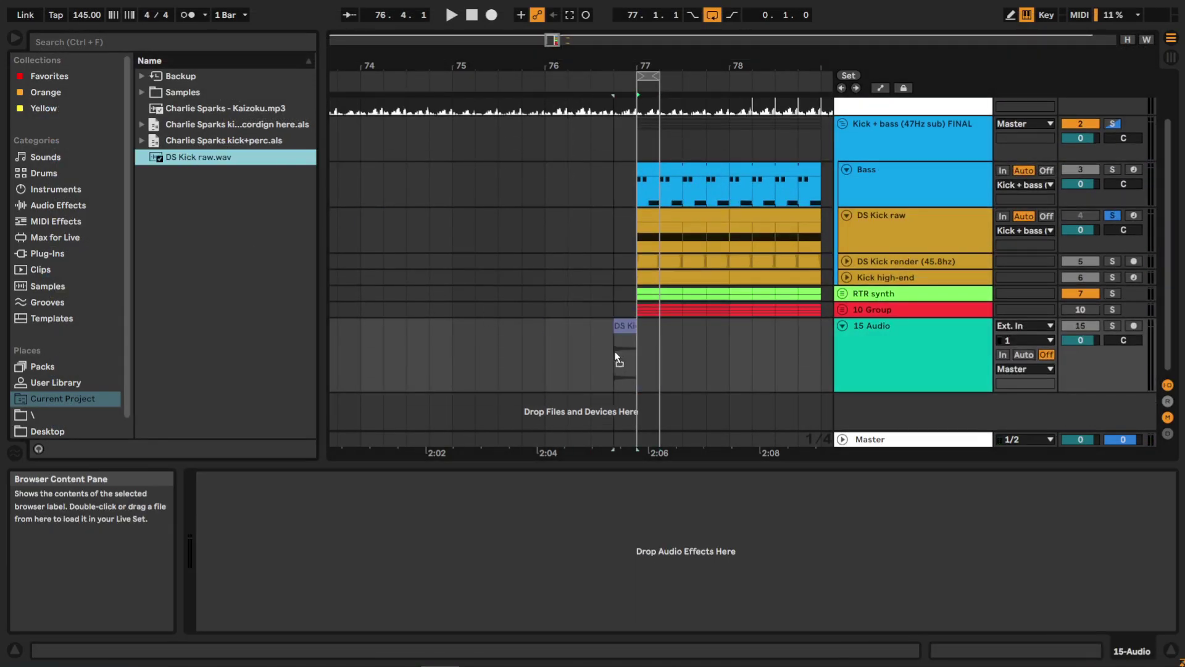
Drop DS Kick raw.wav onto a new audio track and duplicate the clip with Ctrl+D.
drag(554, 40, 554, 68)
key(ctrl+d)
key(ctrl+d)
key(ctrl+d)
key(ctrl+d)
key(ctrl+d)
key(ctrl+d)
key(ctrl+d)
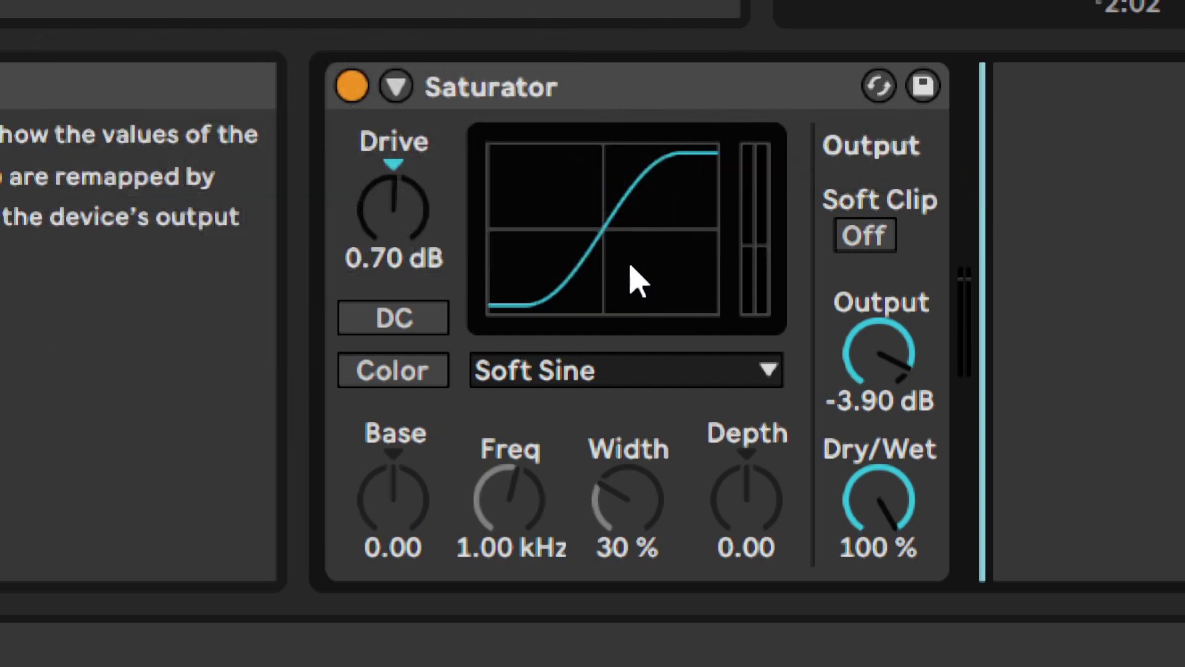
Keep the Saturator on Soft Sine and compare it bypassed twice, ending enabled.
click(657, 377)
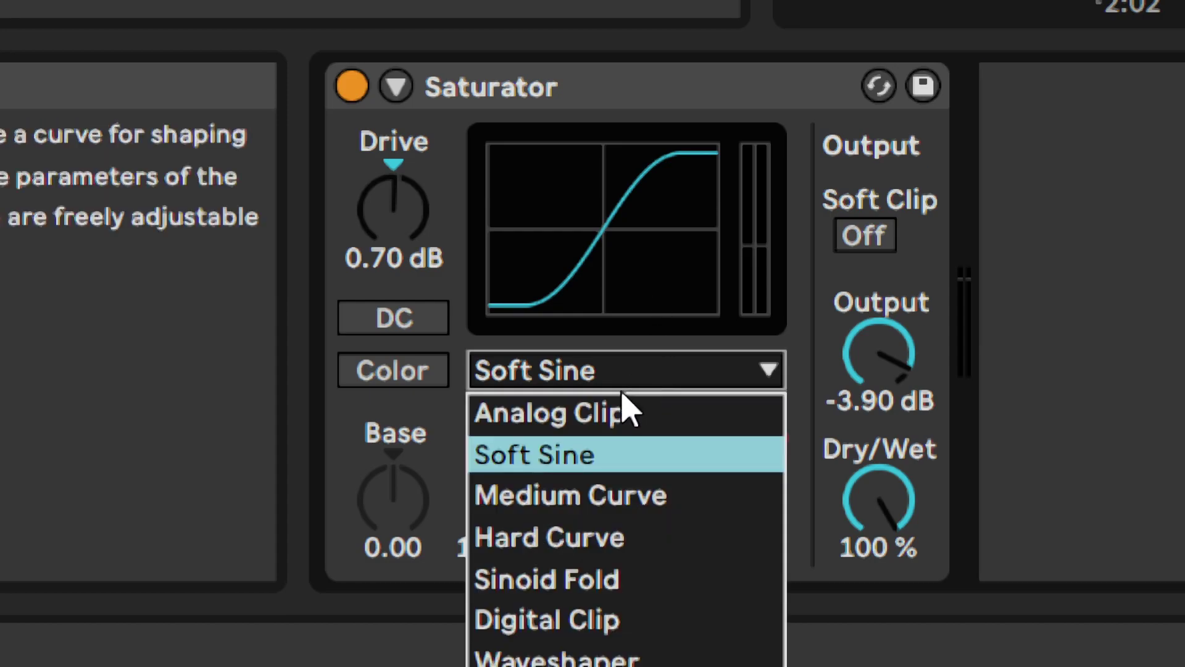
click(576, 462)
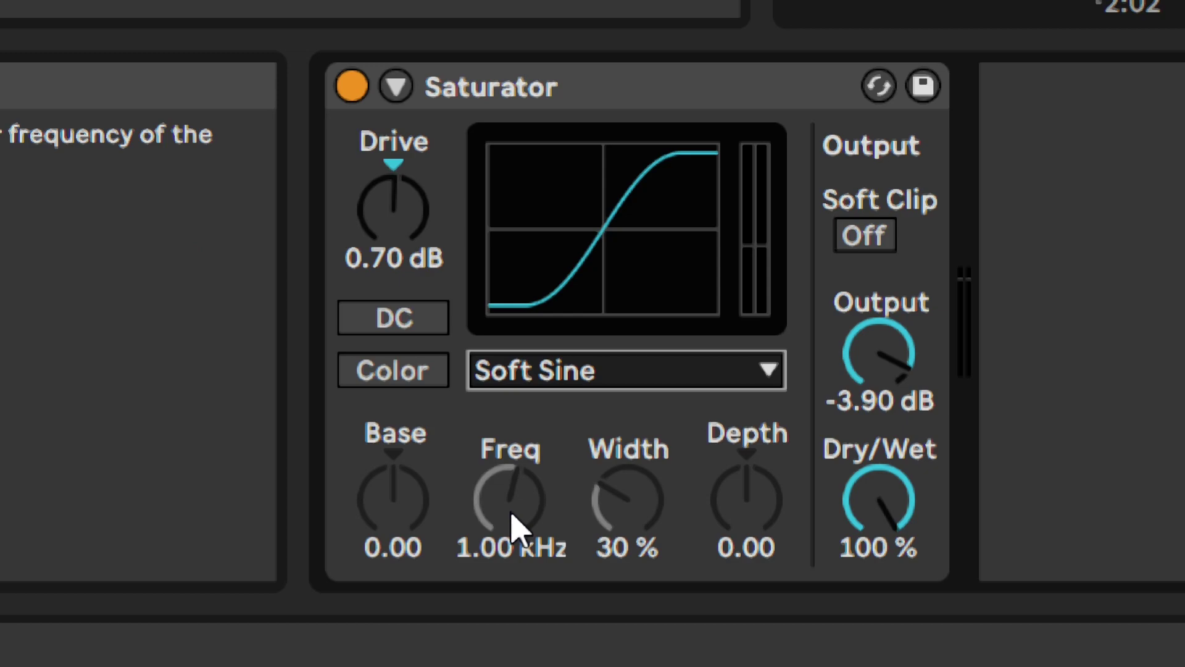
click(362, 97)
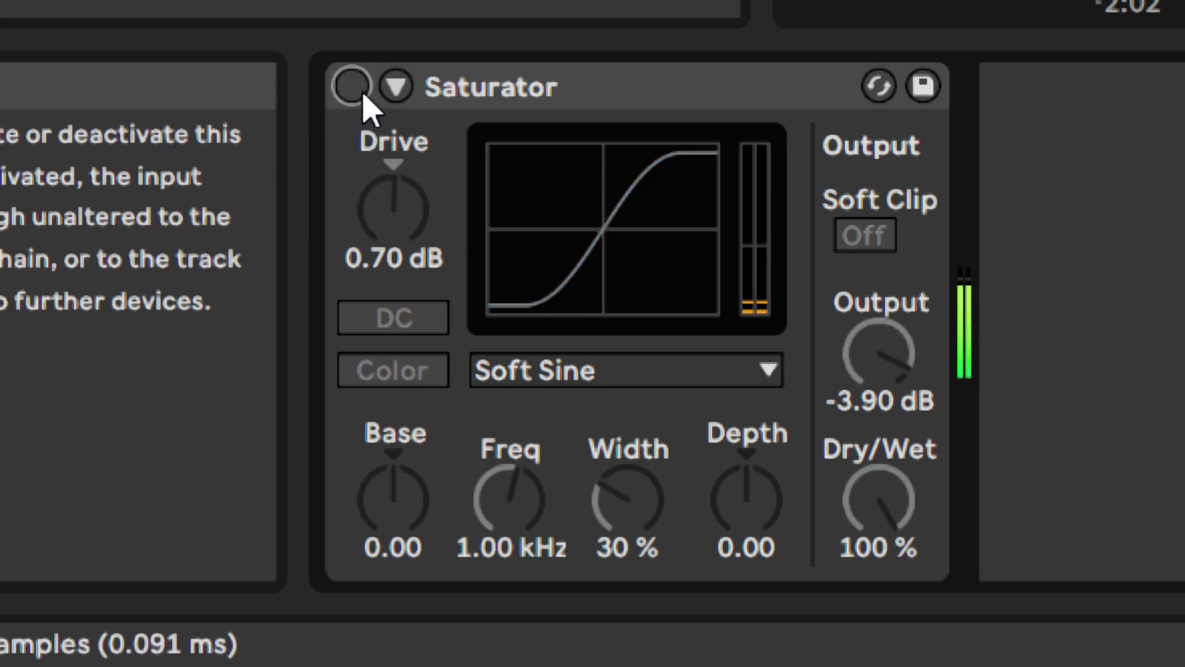
click(362, 97)
click(363, 98)
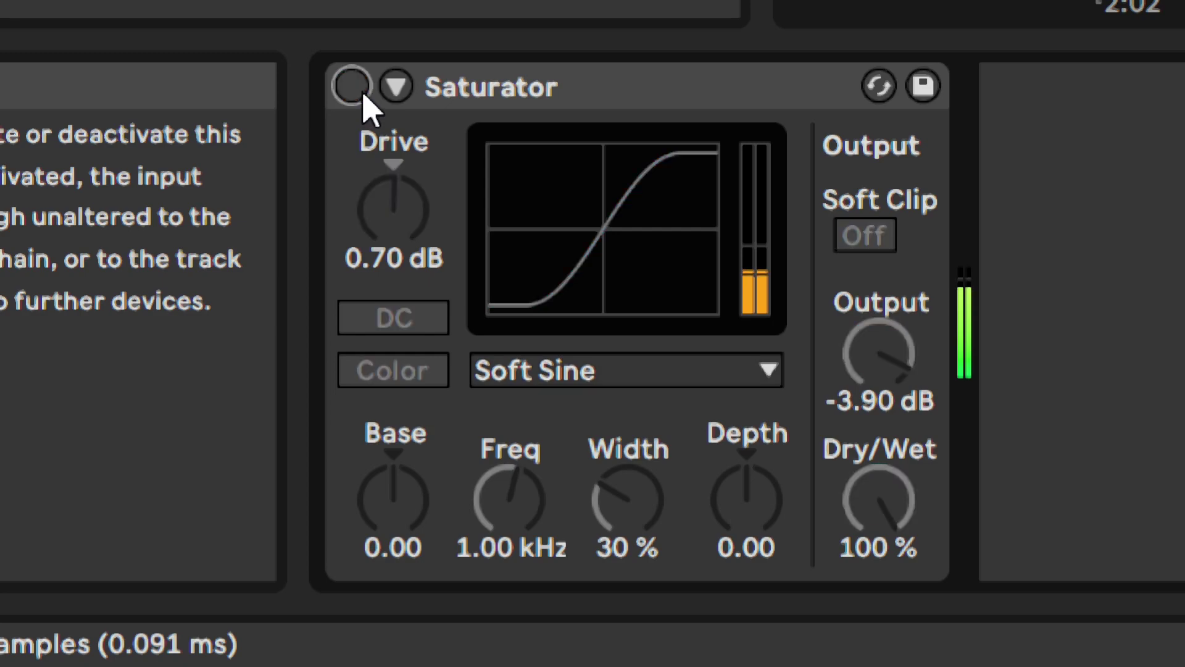
click(363, 98)
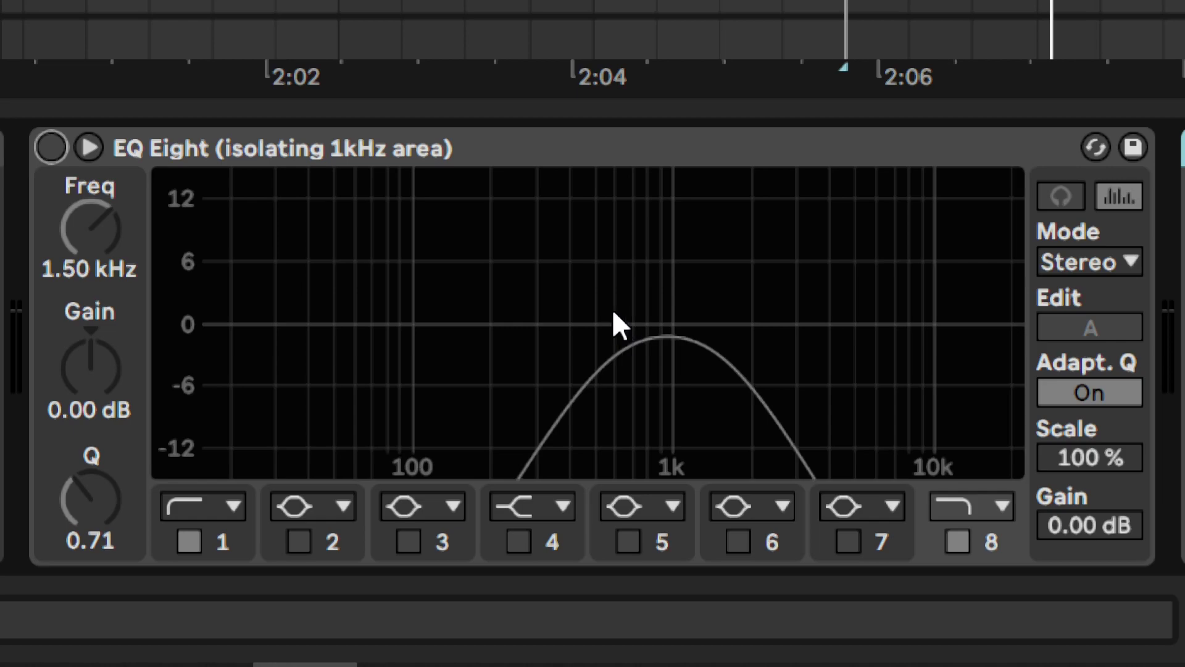
A/B the 1 kHz isolating EQ, then select the DS Kick render track's EQ Eight.
click(62, 143)
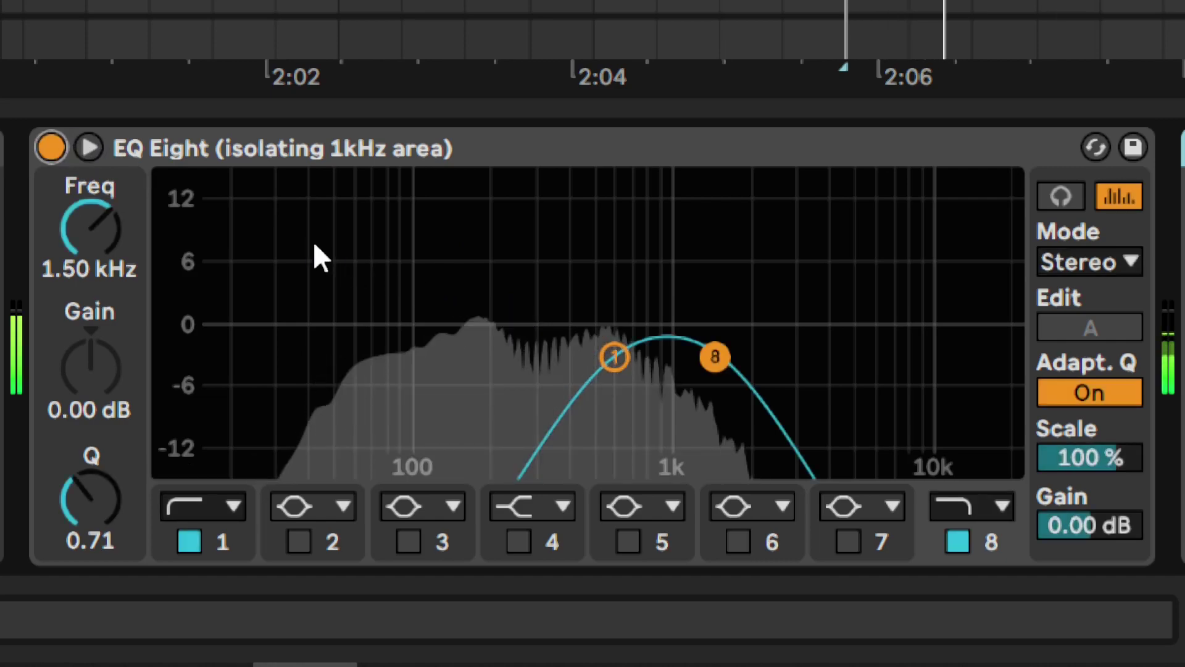
click(45, 150)
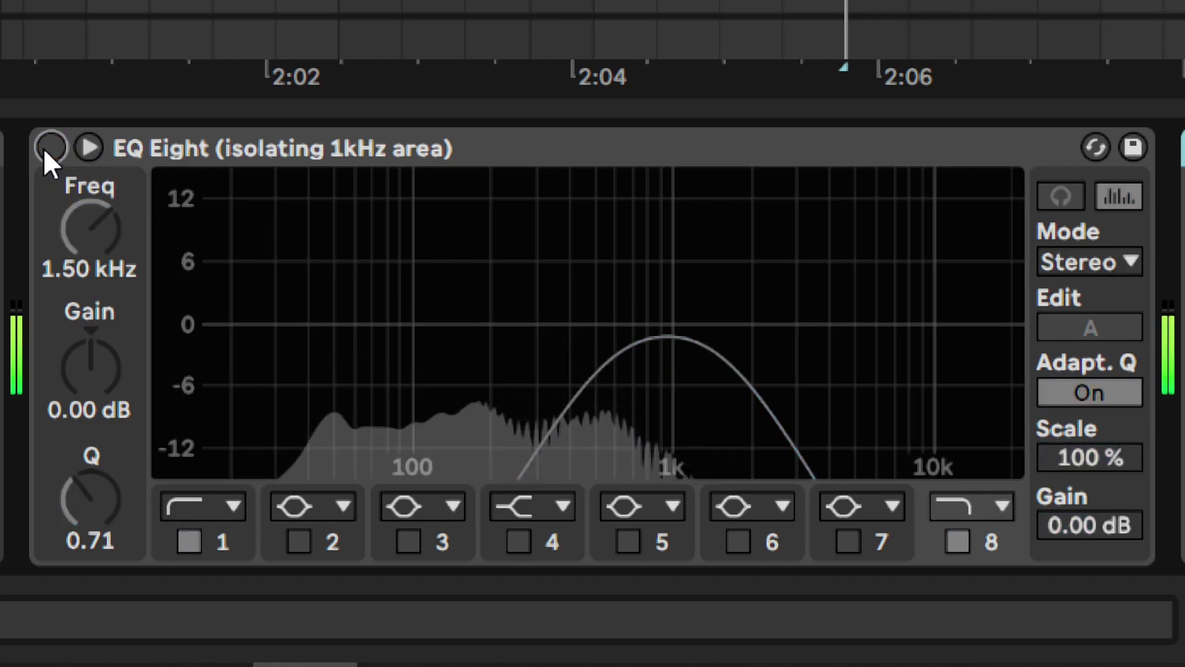
click(45, 150)
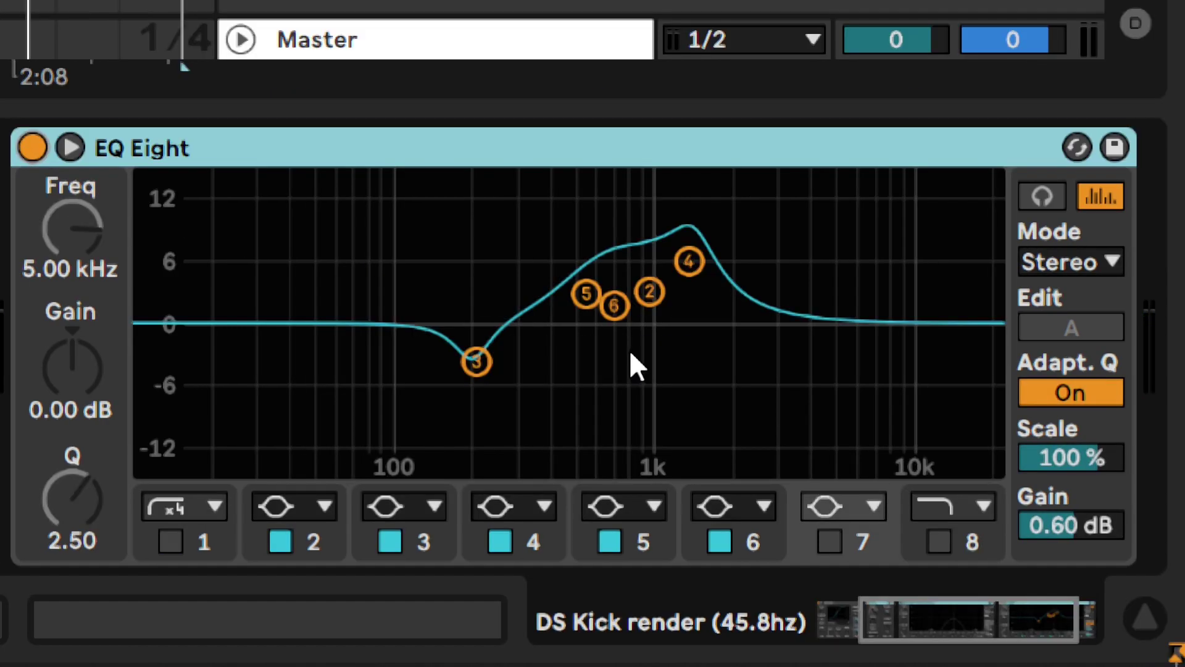
click(630, 355)
click(476, 363)
key(space)
click(34, 149)
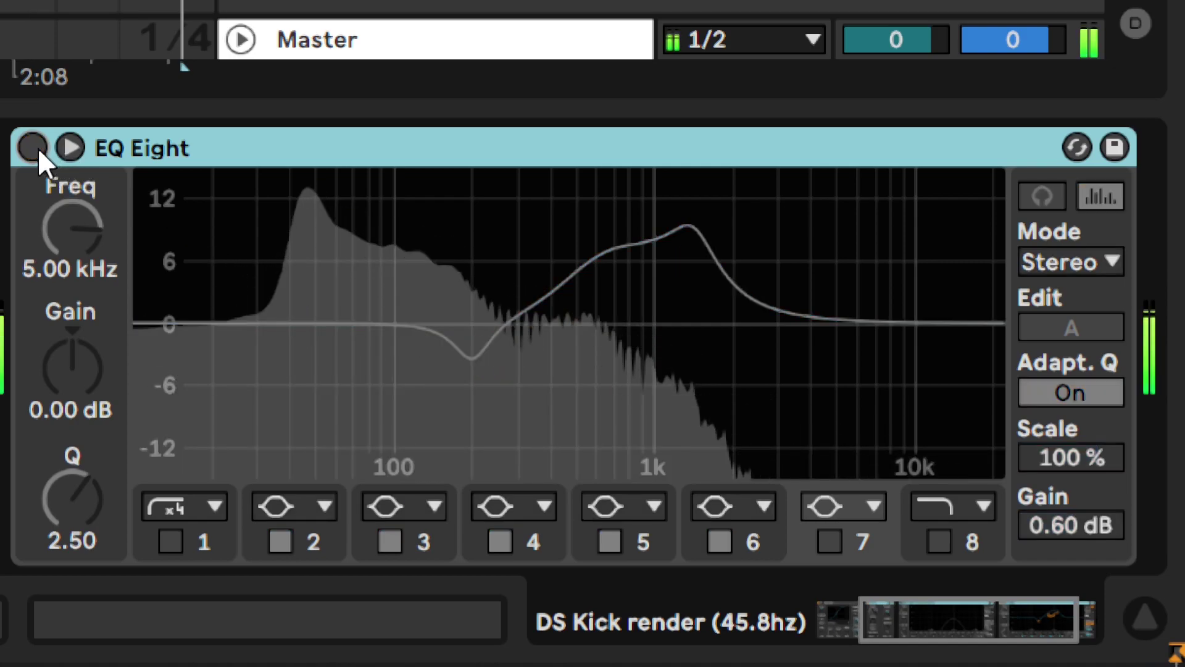
click(33, 149)
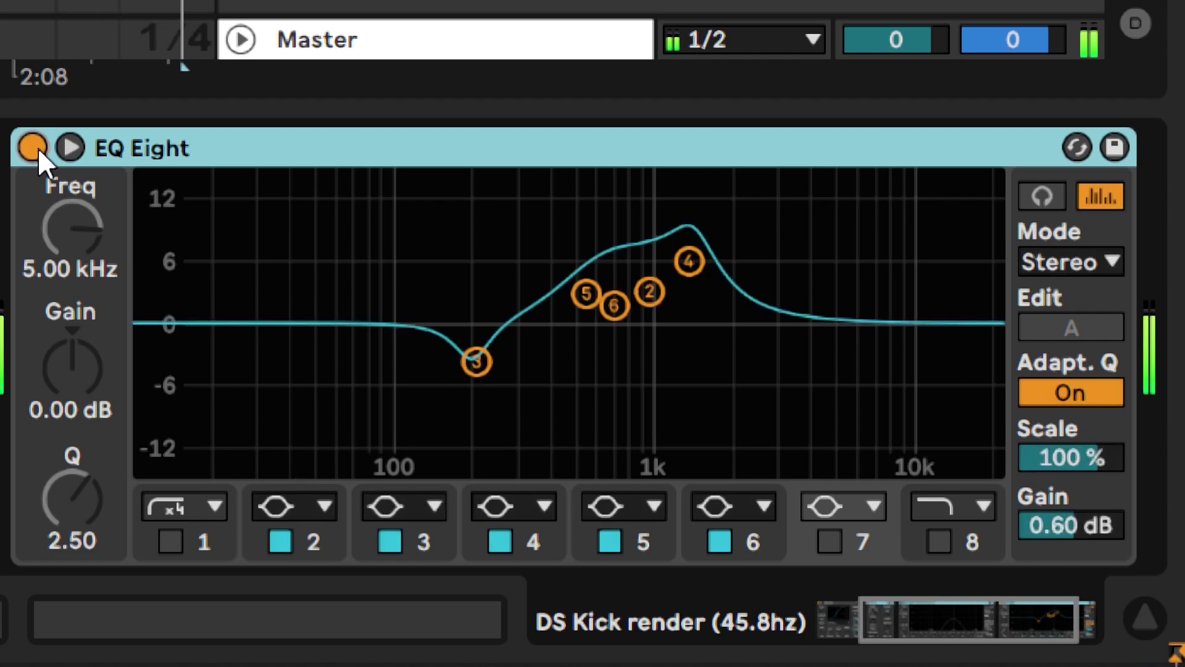
click(33, 149)
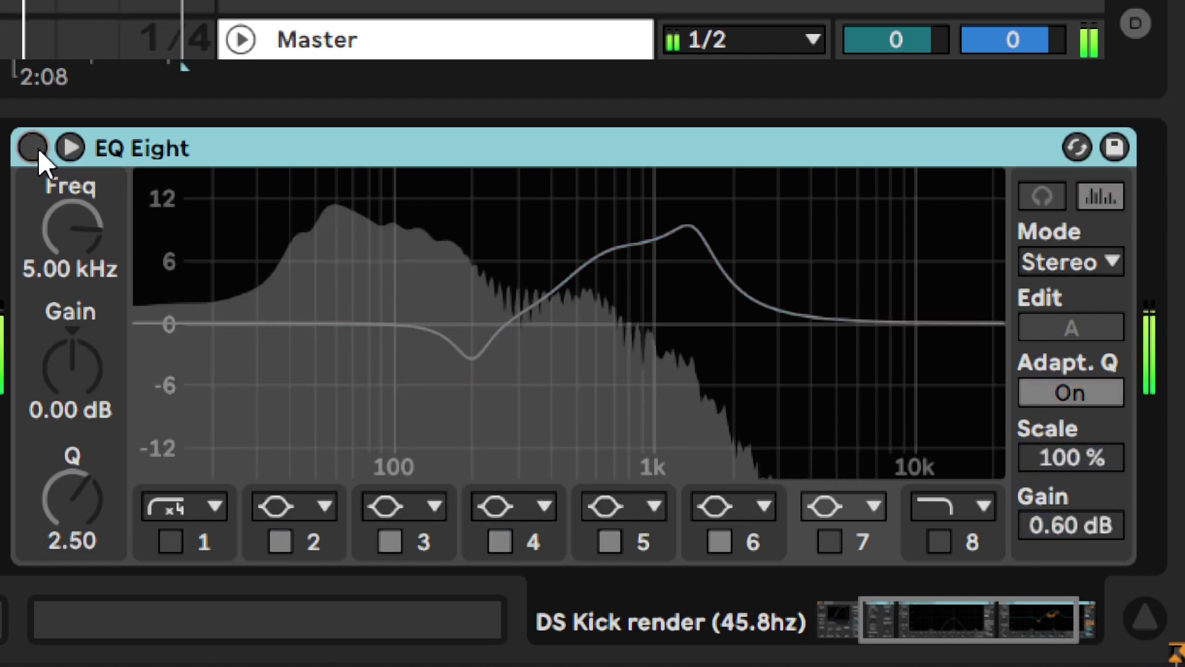
click(38, 149)
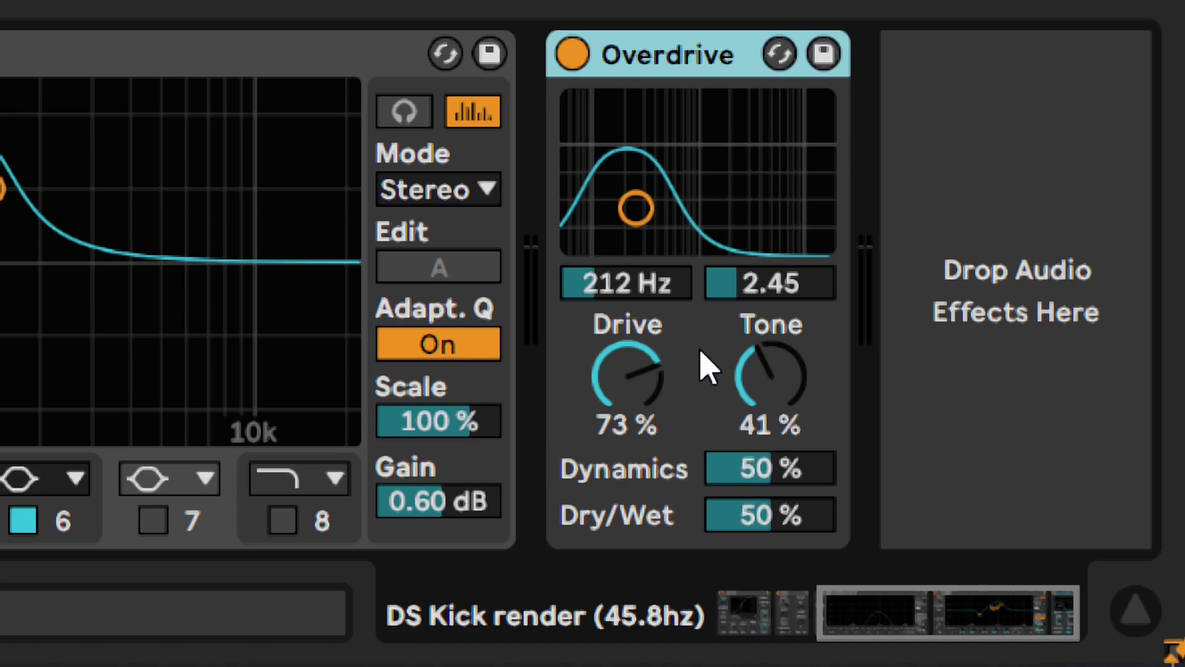
Start playback and set the Overdrive band frequency to 598 Hz.
click(673, 62)
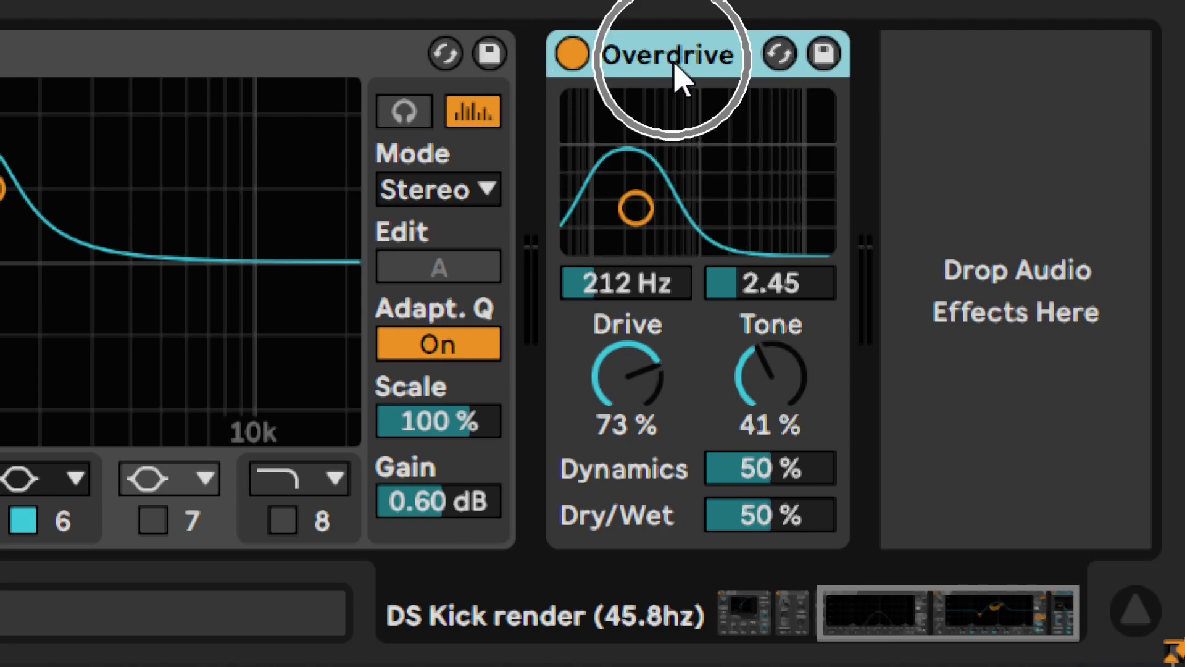
click(677, 233)
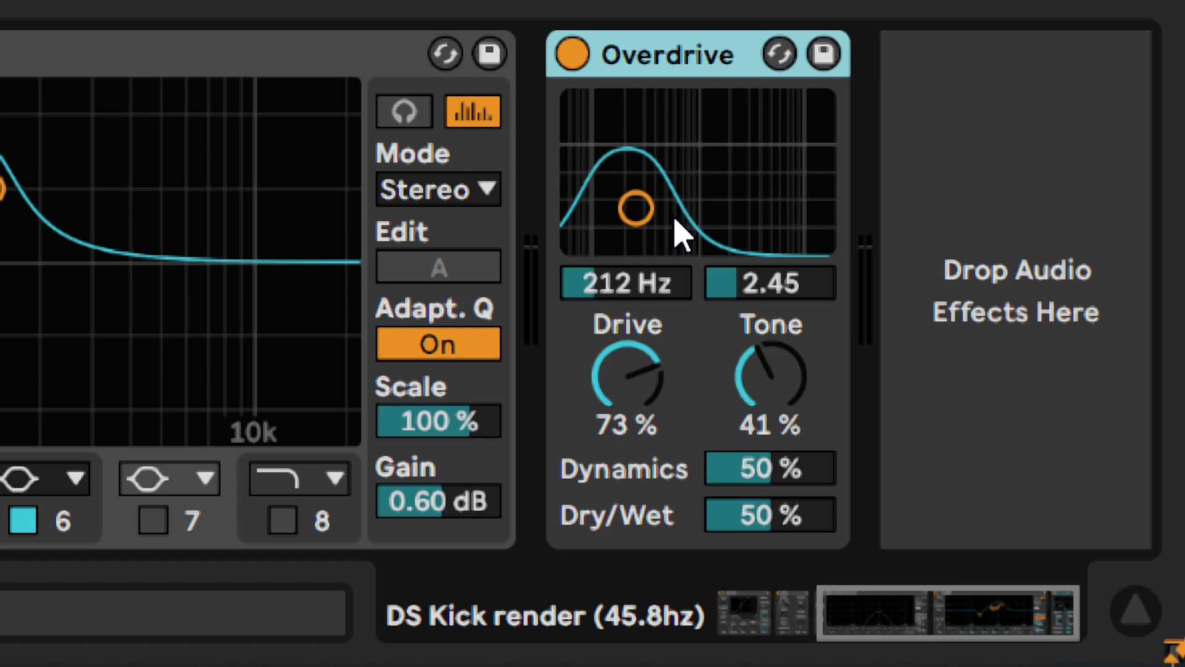
click(743, 374)
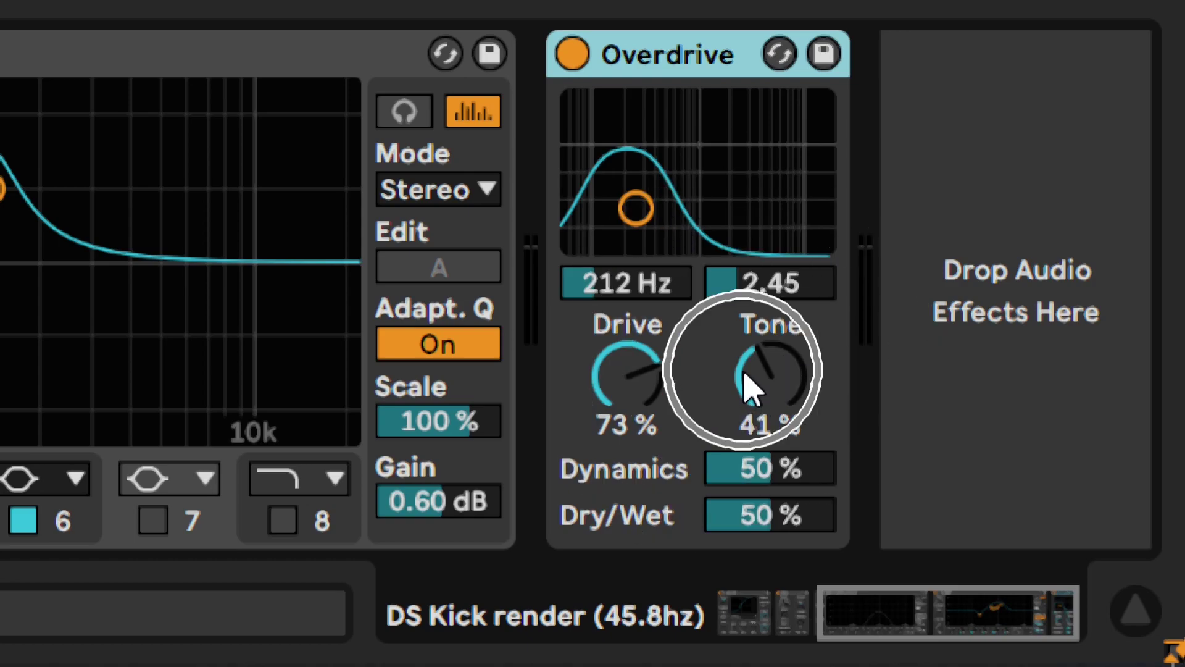
key(space)
drag(621, 299, 622, 259)
text(598)
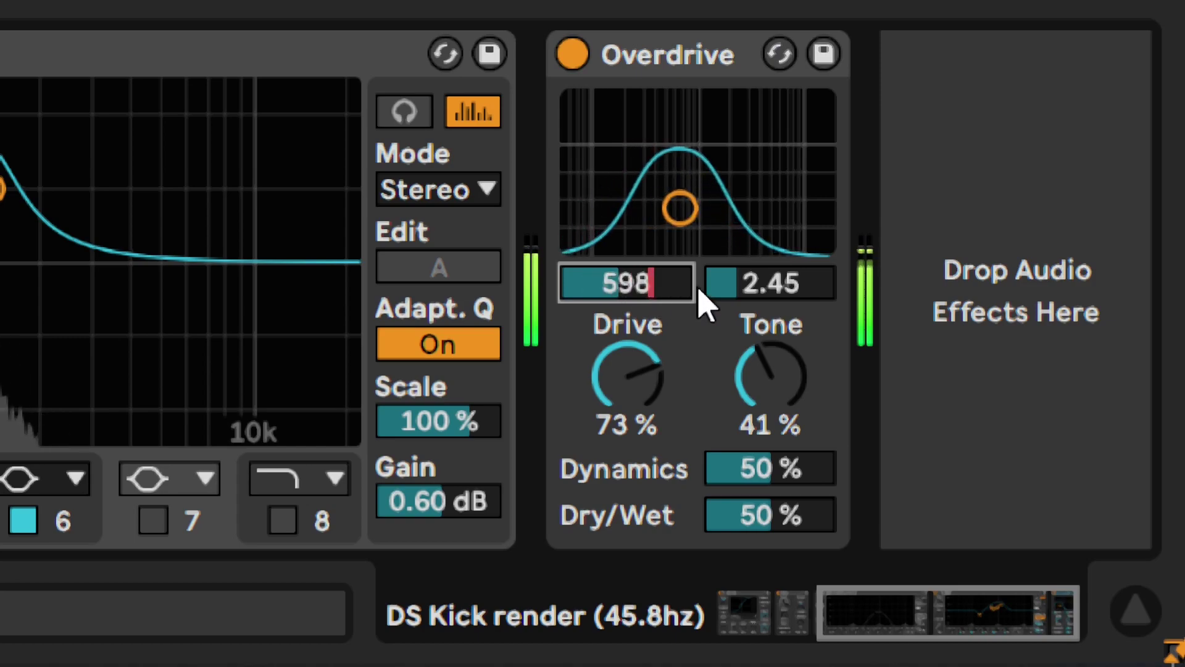
key(Return)
Set band width to 1.40 and Tone to 75%, then compare the Overdrive bypassed.
mouse_move(725, 296)
mouse_down()
mouse_move(726, 281)
mouse_move(732, 308)
mouse_up()
text(1.4)
key(Return)
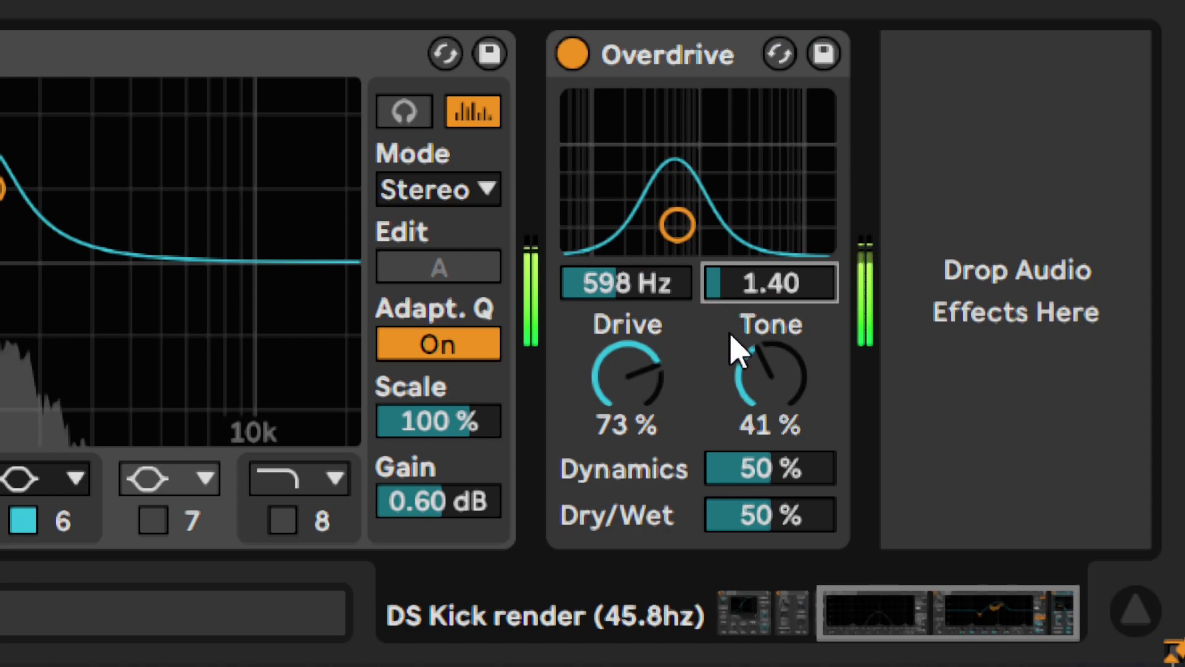
click(763, 399)
text(75)
key(Return)
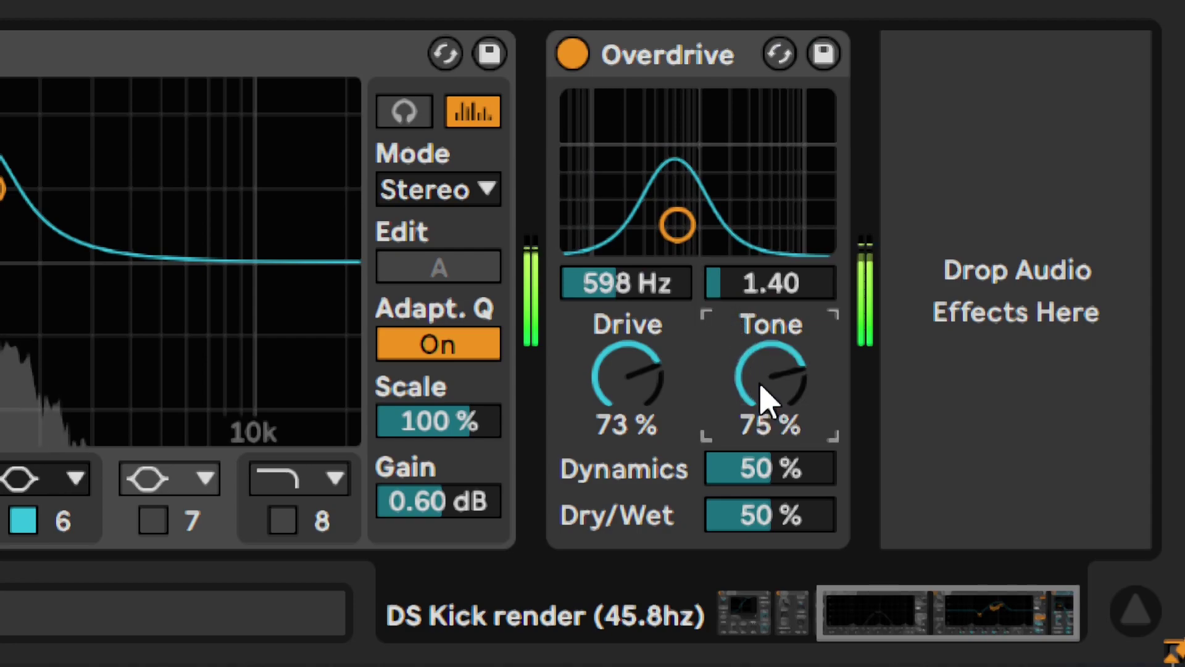
click(576, 68)
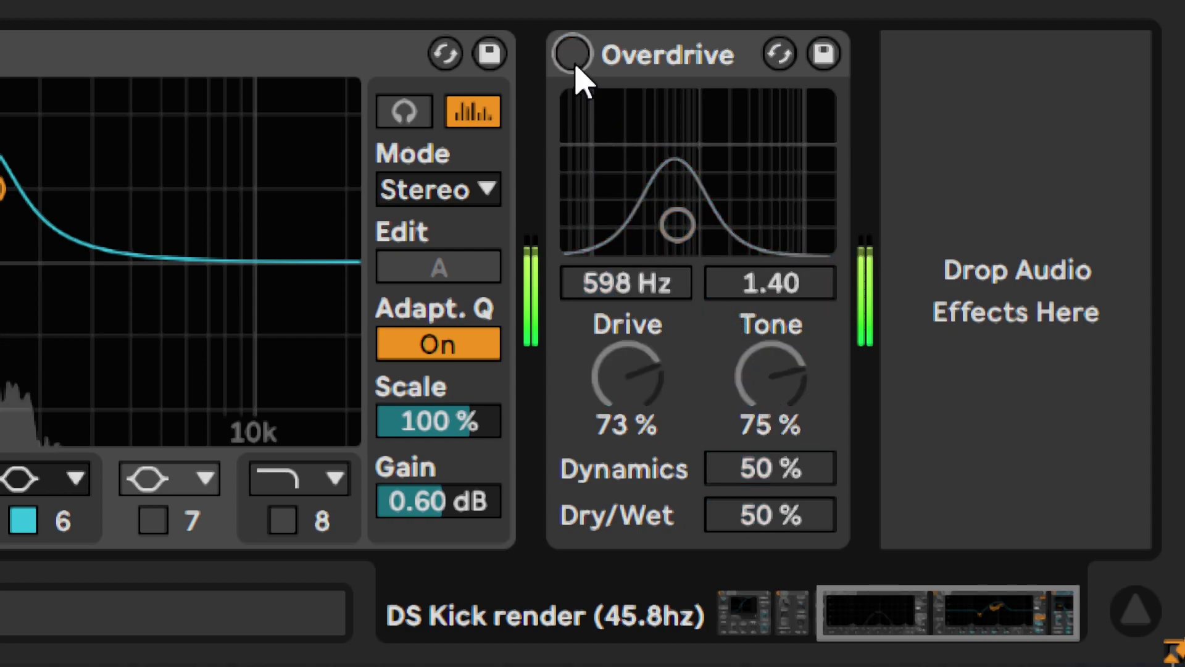
click(577, 67)
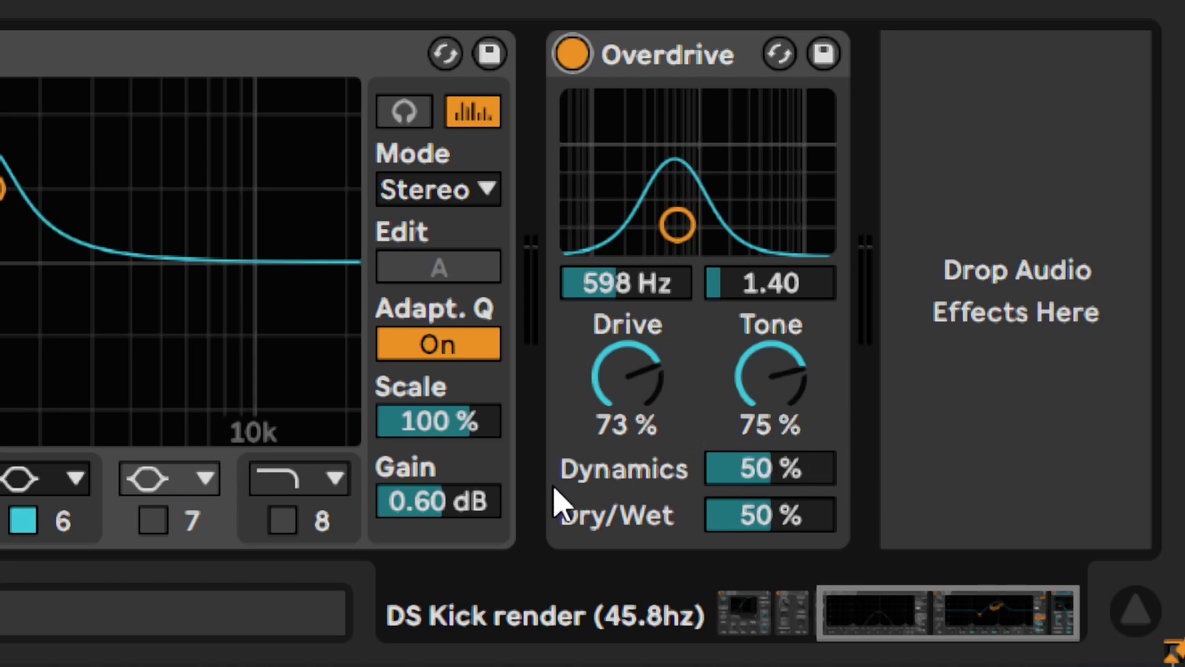
Lower Overdrive Drive to 21% and Dynamics to 2.0%, comparing it bypassed.
click(639, 358)
click(728, 475)
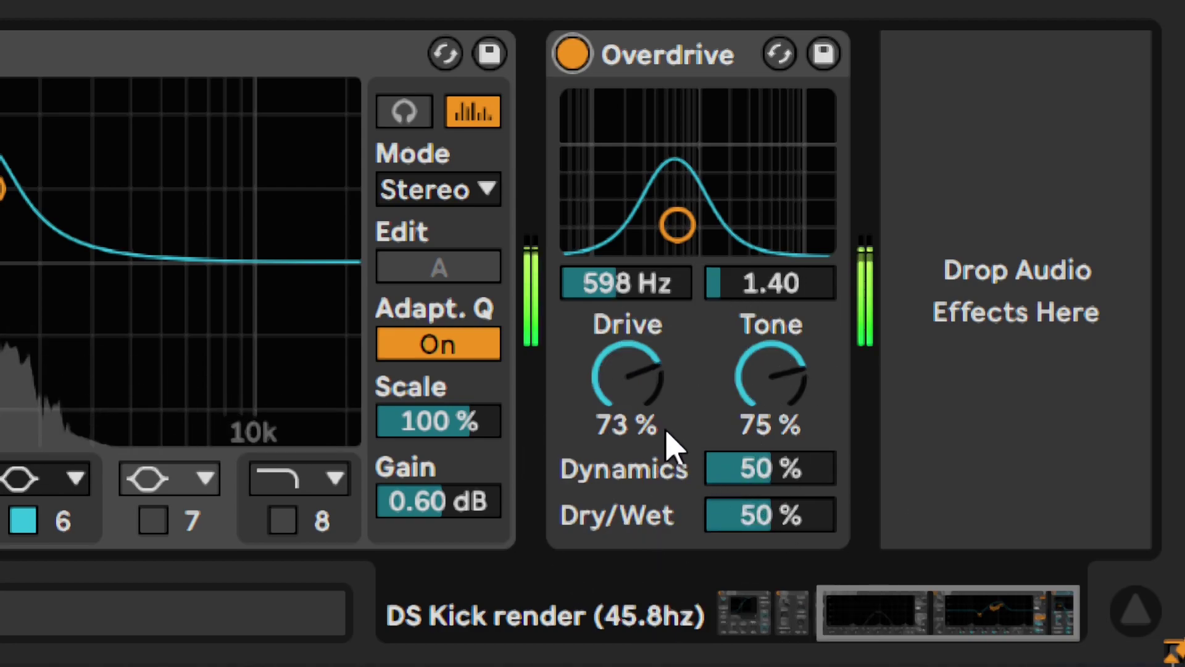
mouse_move(640, 405)
mouse_down()
mouse_move(640, 476)
mouse_move(628, 389)
mouse_up()
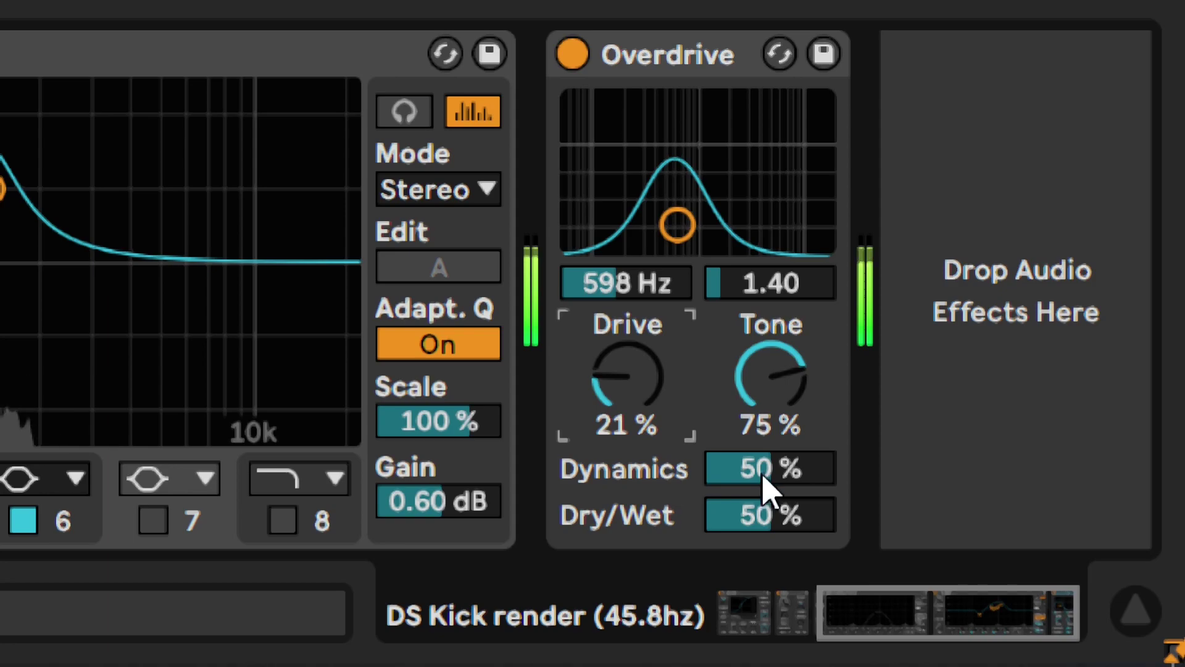
drag(767, 484, 768, 514)
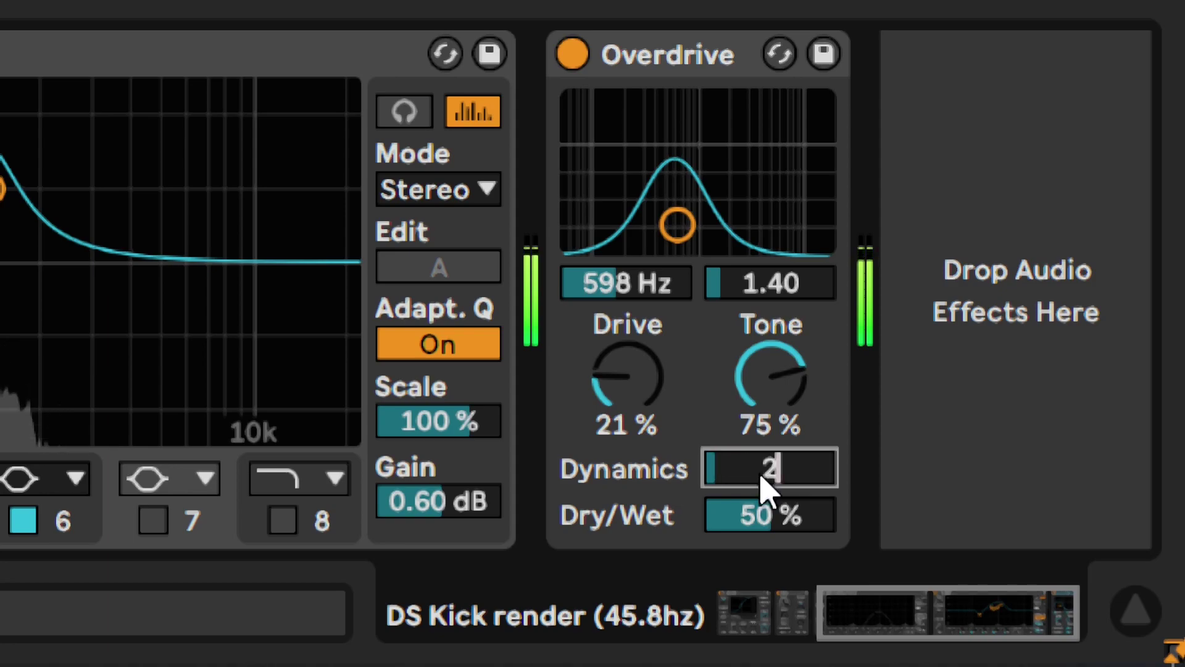
click(580, 59)
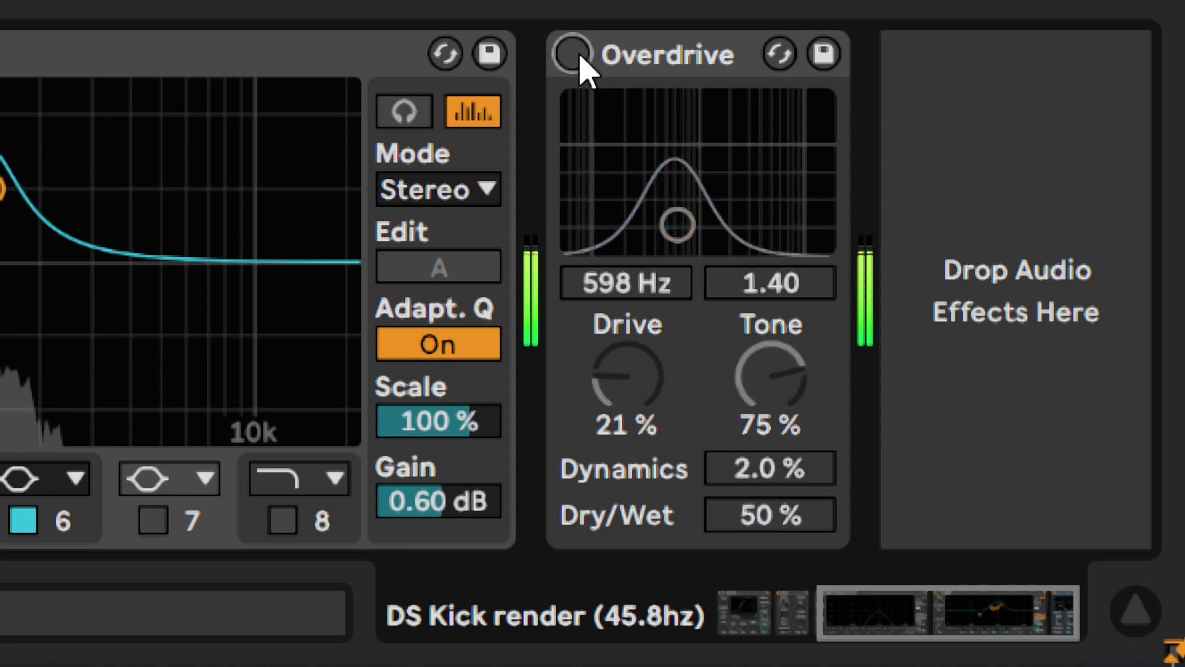
click(580, 59)
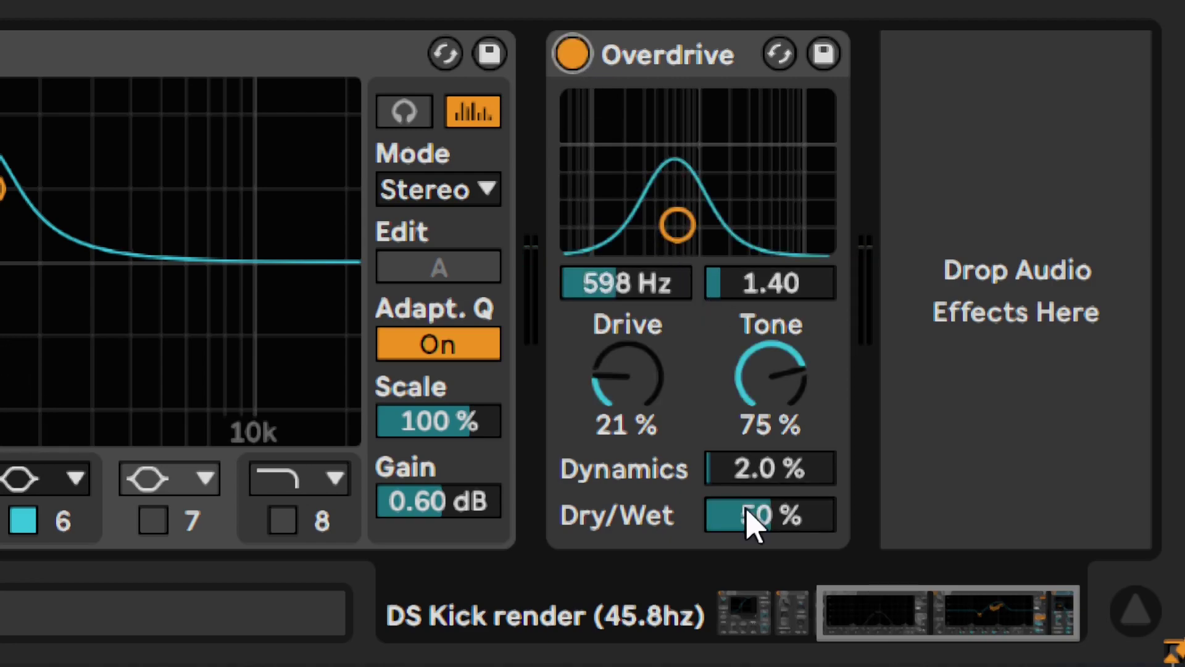
Turn the Overdrive's Dry/Wet down to 0%.
click(754, 525)
click(744, 528)
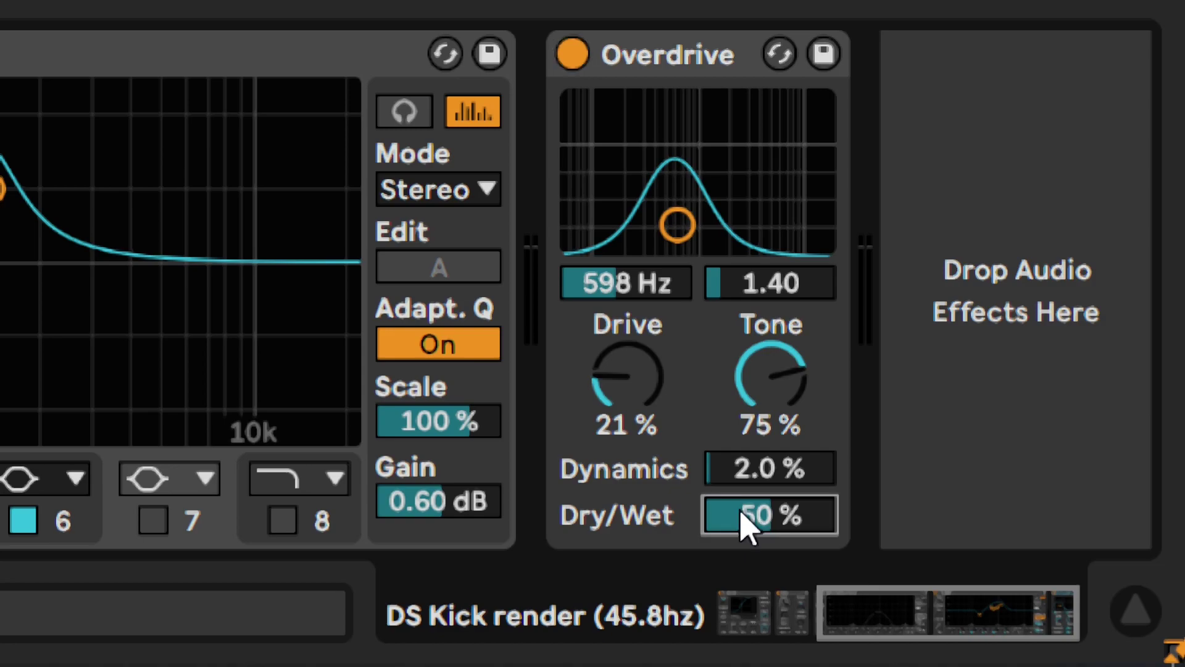
drag(745, 528, 745, 590)
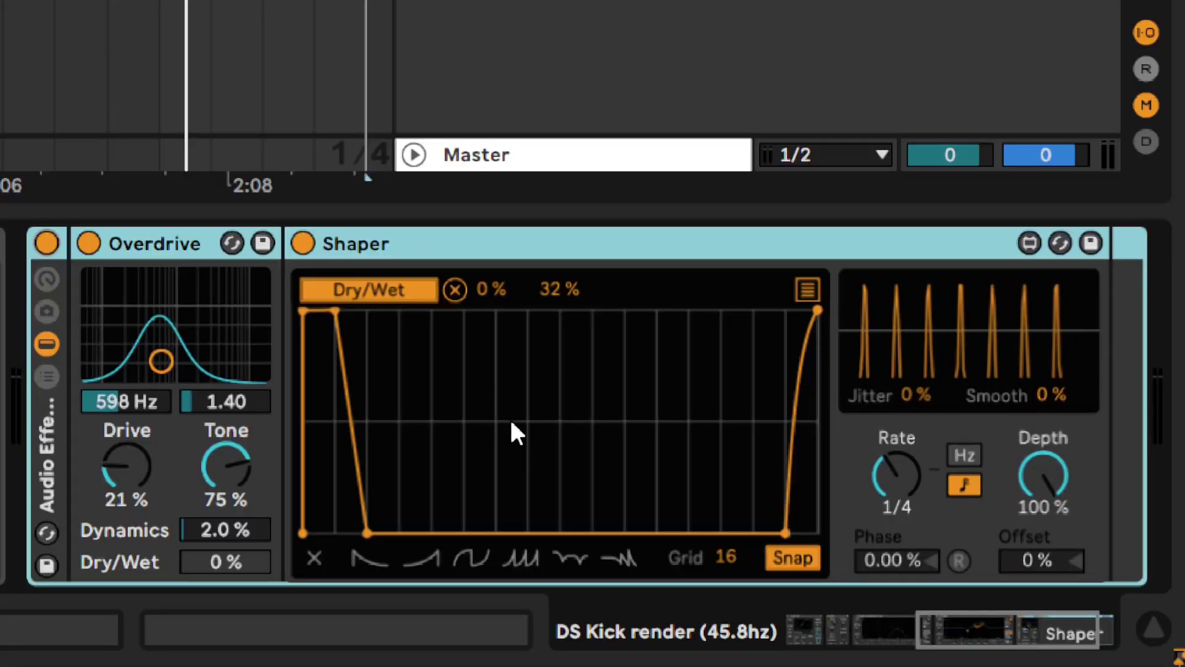
click(521, 400)
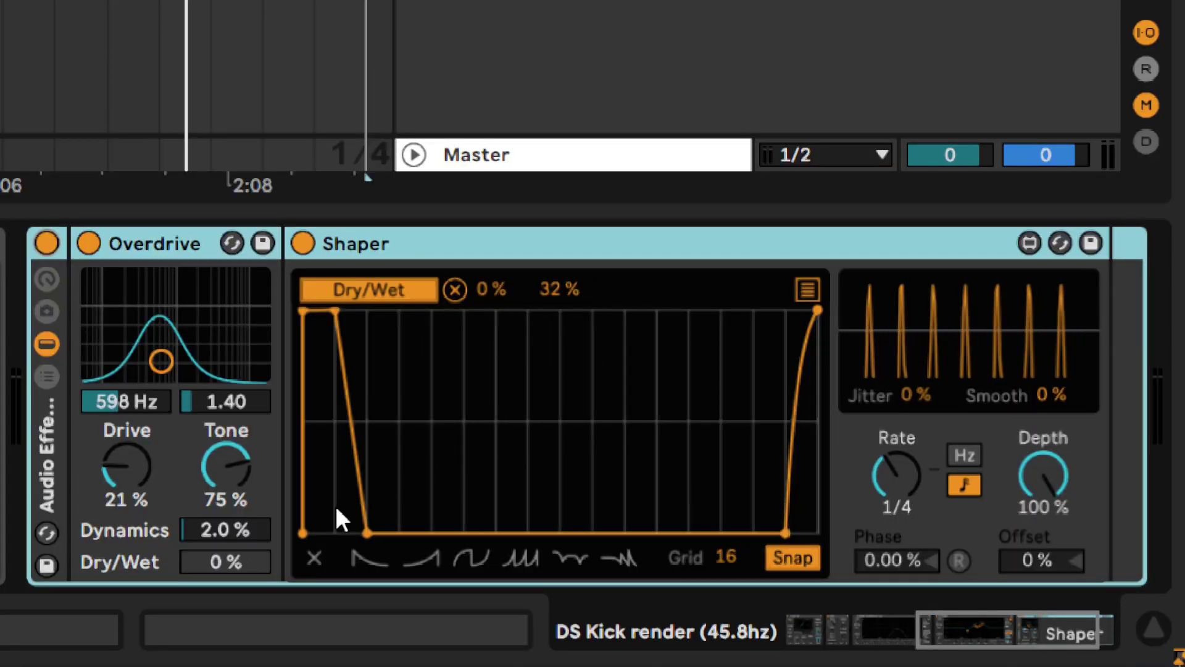
click(226, 557)
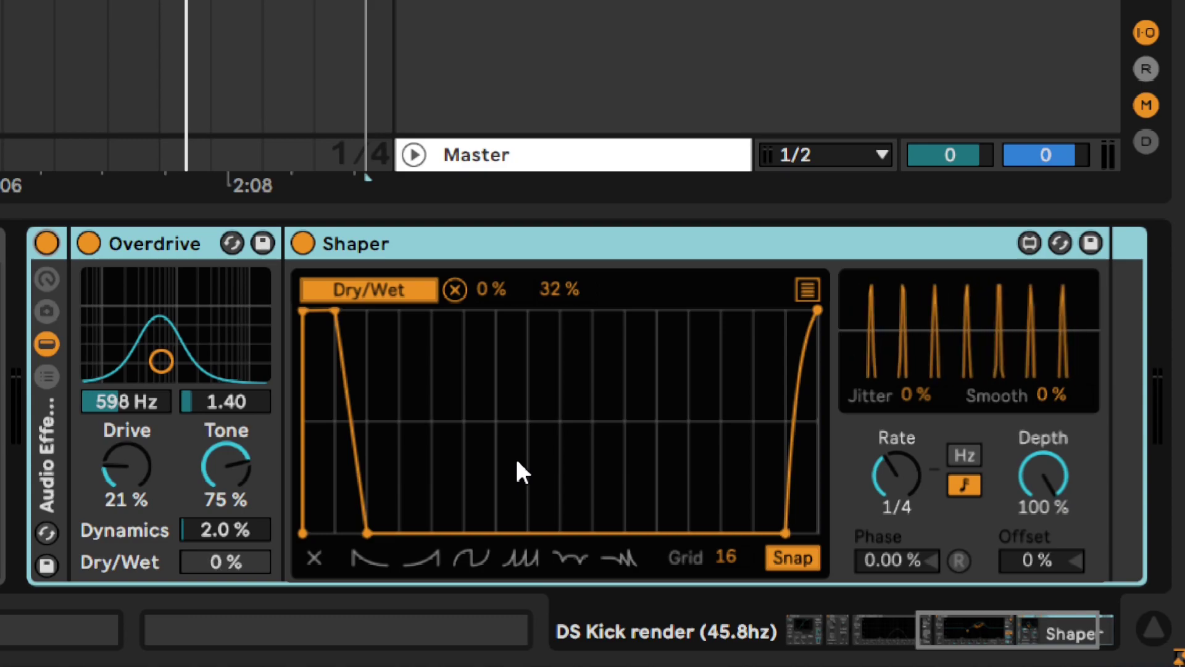
key(space)
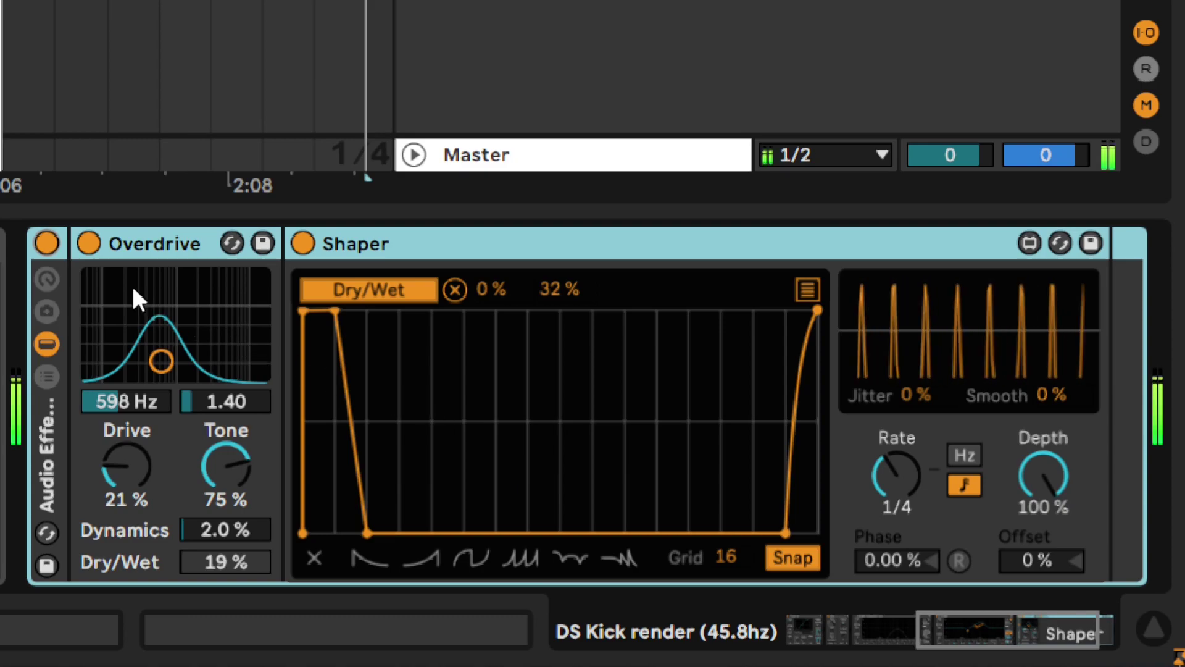
click(50, 242)
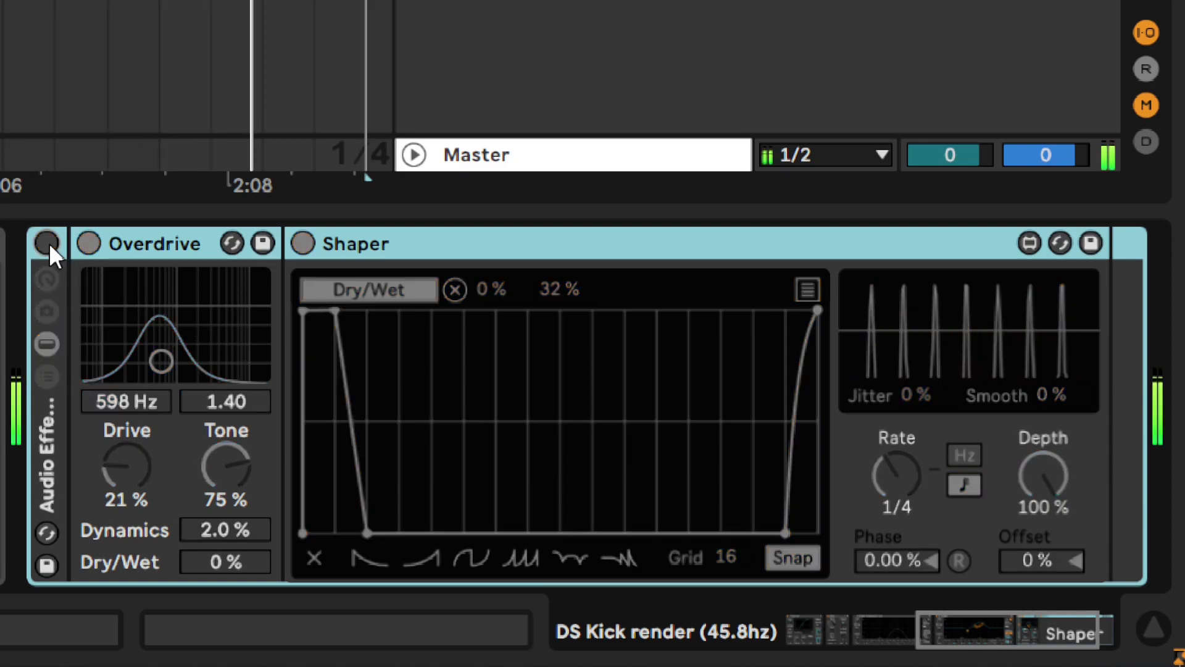
click(49, 243)
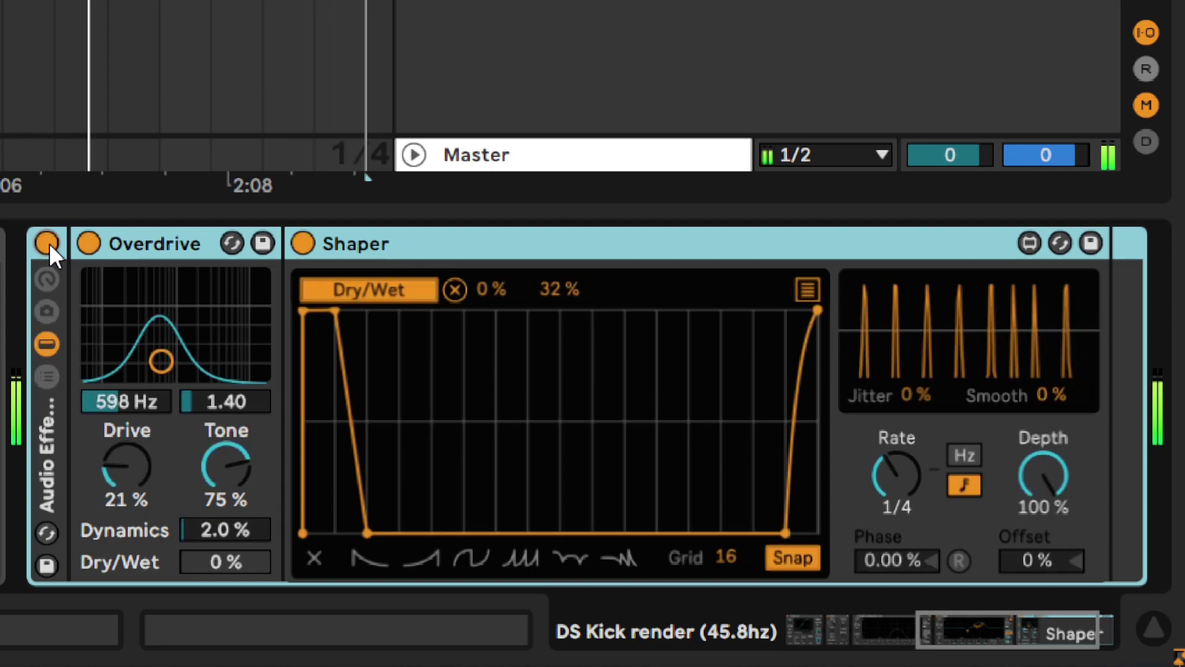
click(49, 243)
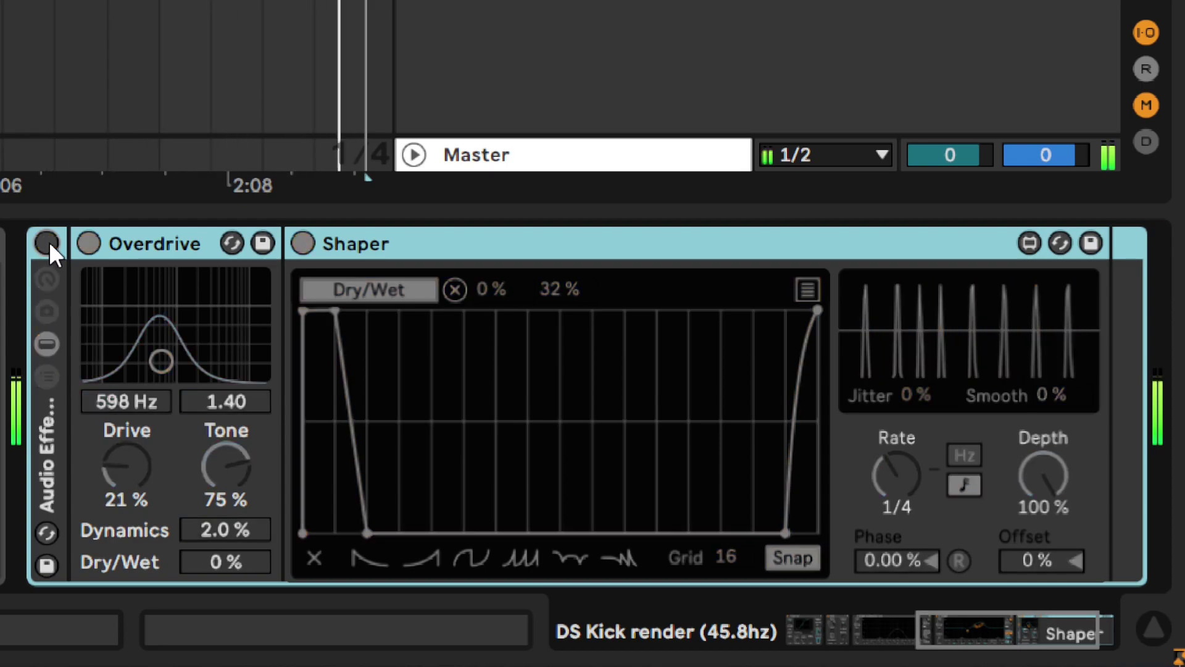
click(50, 243)
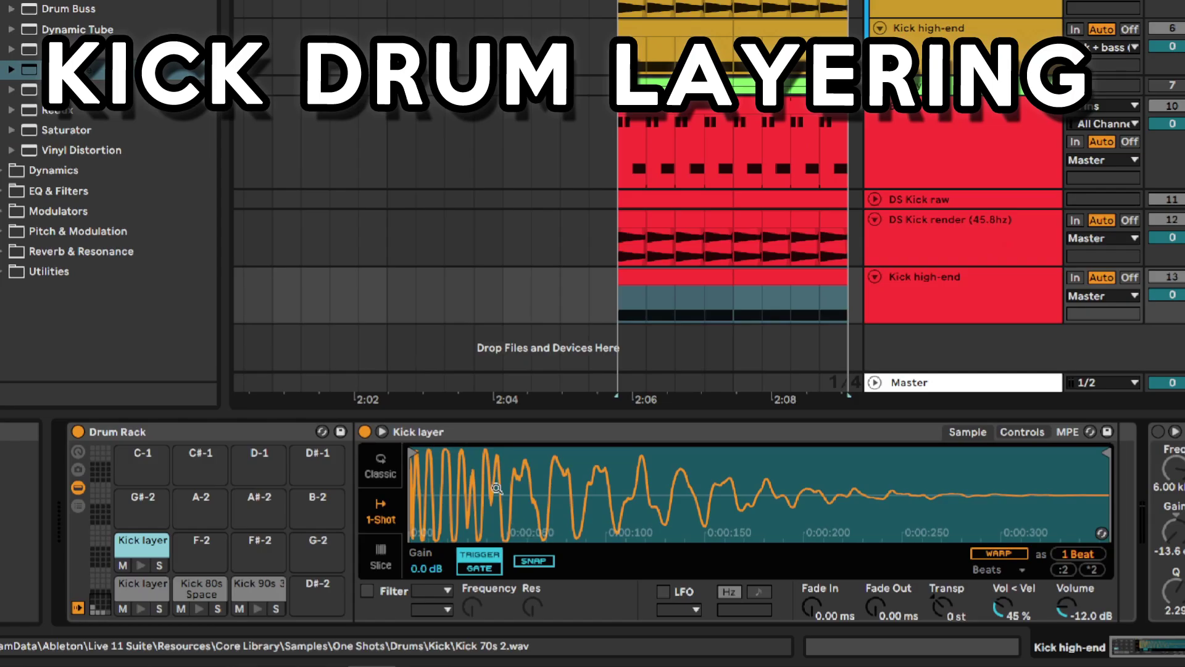
Trim the Kick layer sample, starting it slightly later and cutting off its tail.
click(445, 486)
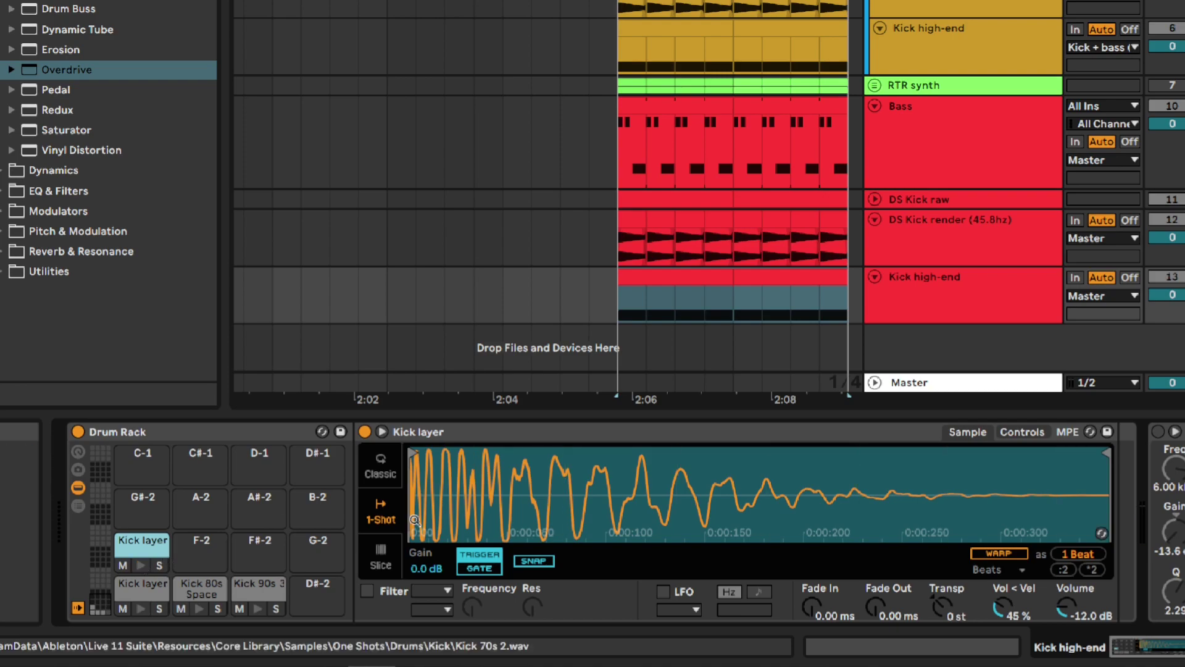
click(1096, 462)
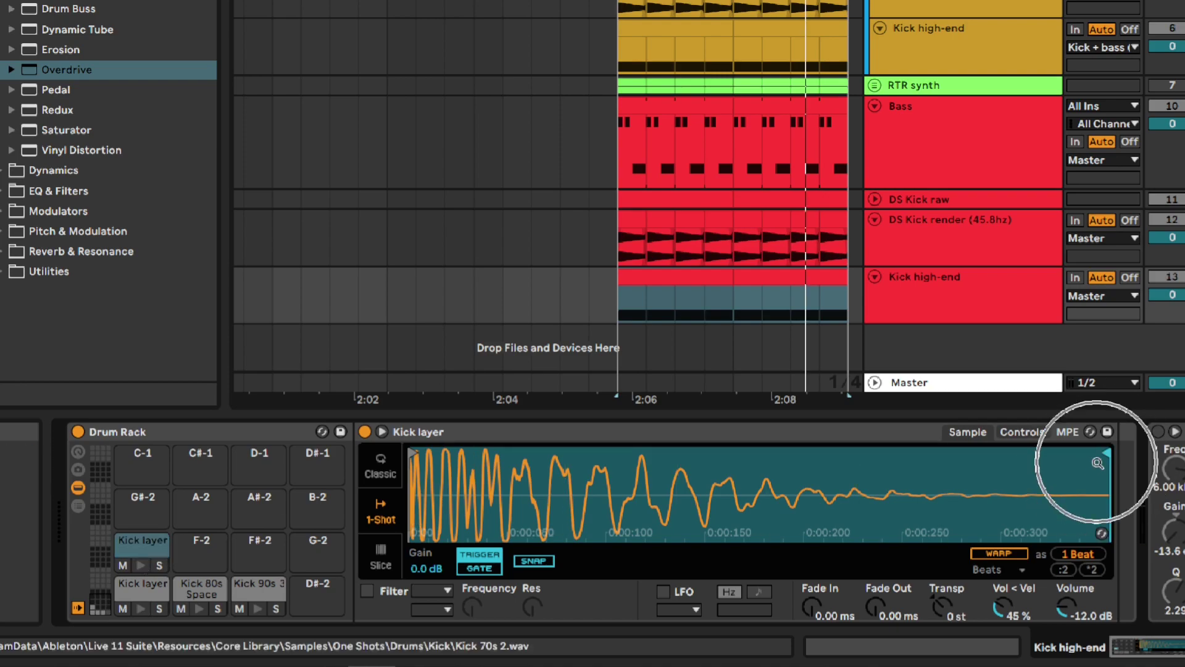
drag(410, 464, 436, 460)
drag(1106, 455, 514, 455)
Audition the trimmed kick and apply a 13.8 ms fade-in and 29.8 ms fade-out.
click(141, 565)
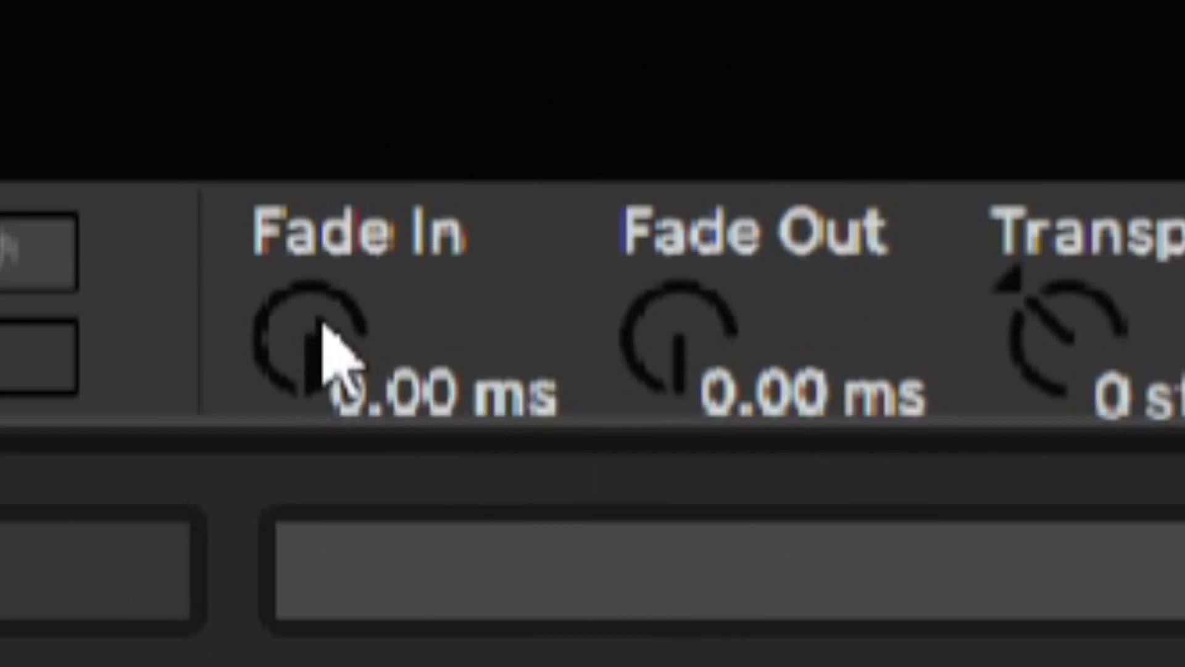
drag(324, 327, 325, 296)
drag(679, 346, 679, 308)
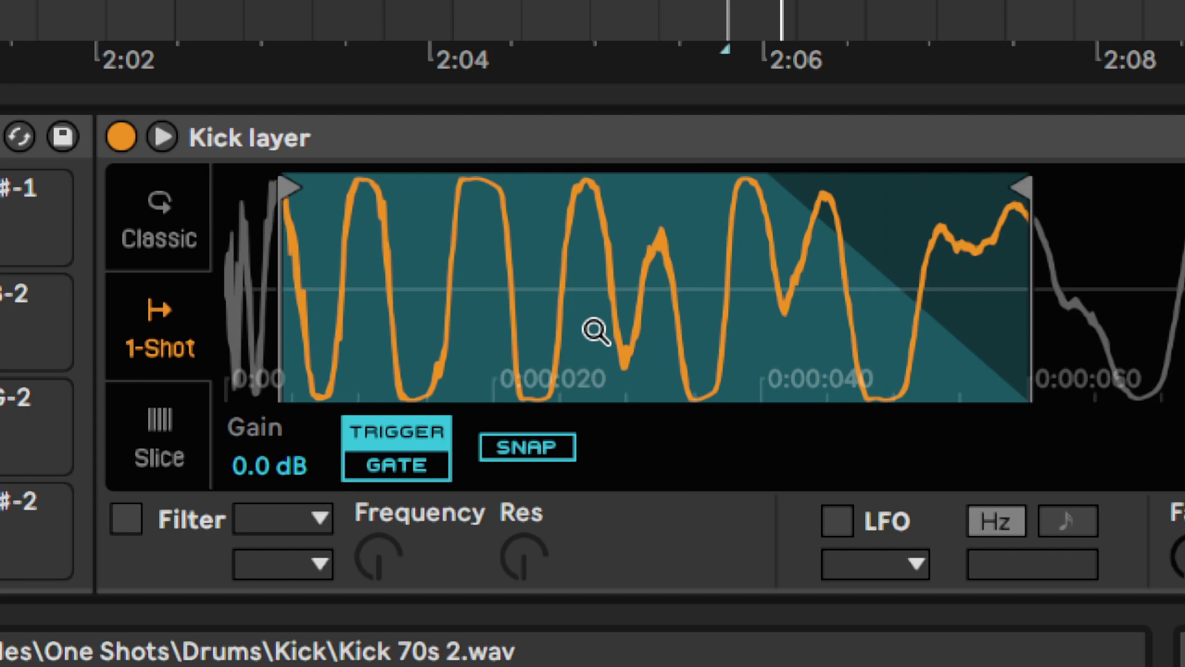
Enable the band 1 low cut at 395 Hz, A/B it, and leave it on.
click(592, 371)
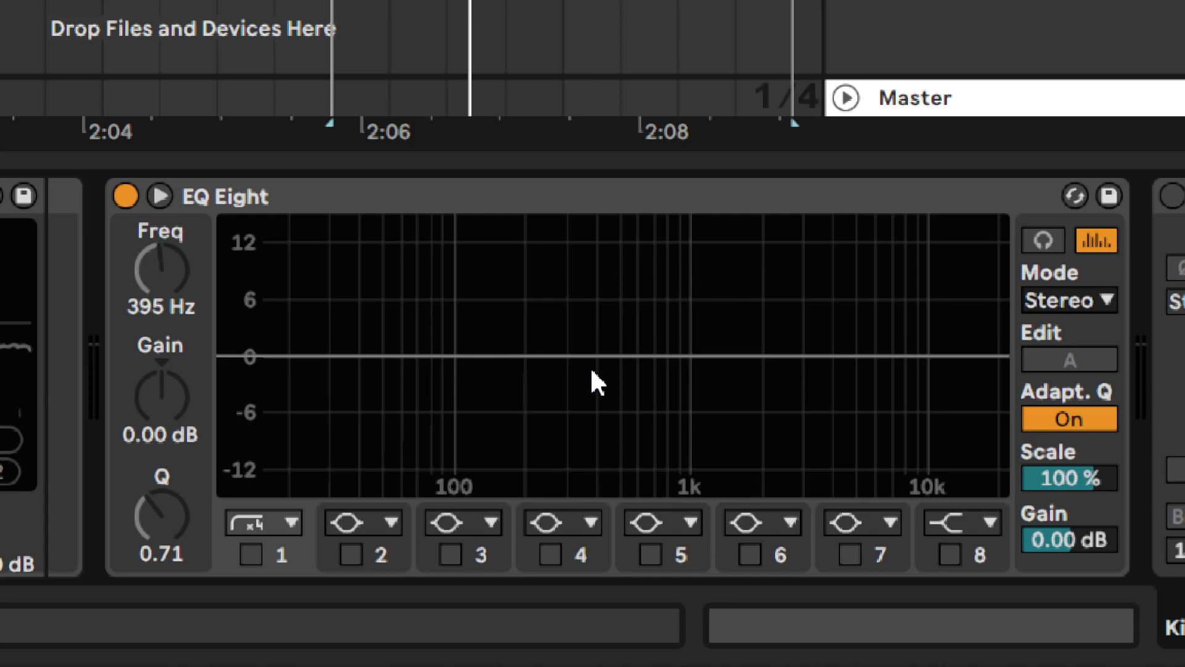
click(249, 553)
click(592, 398)
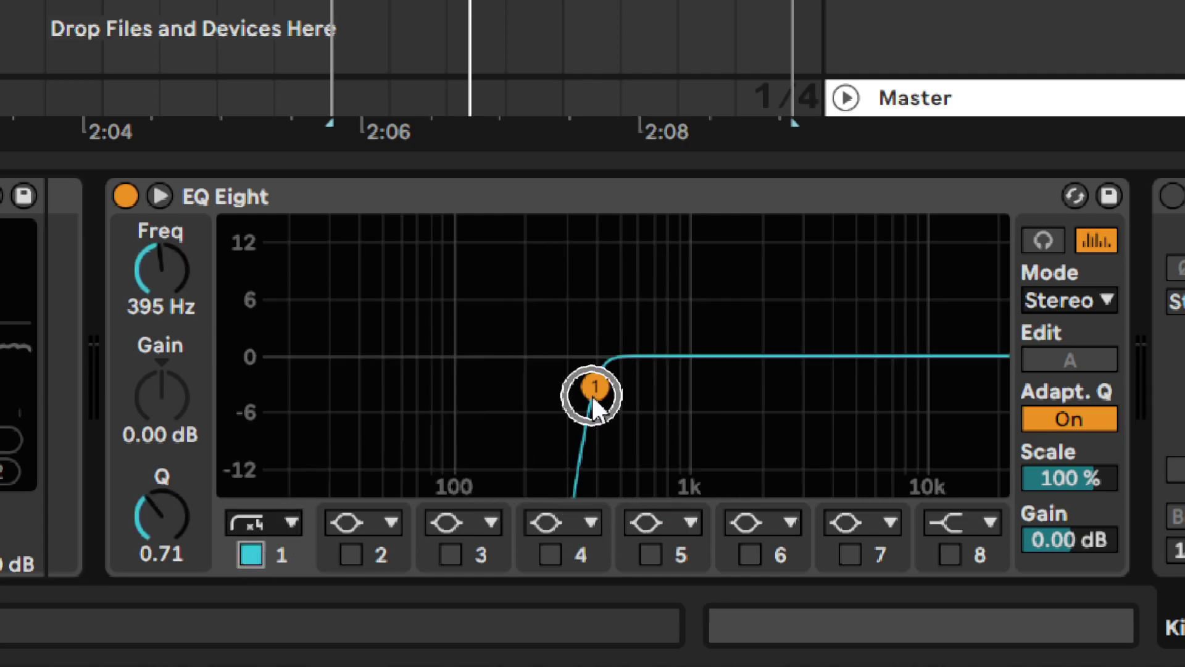
click(253, 558)
click(250, 554)
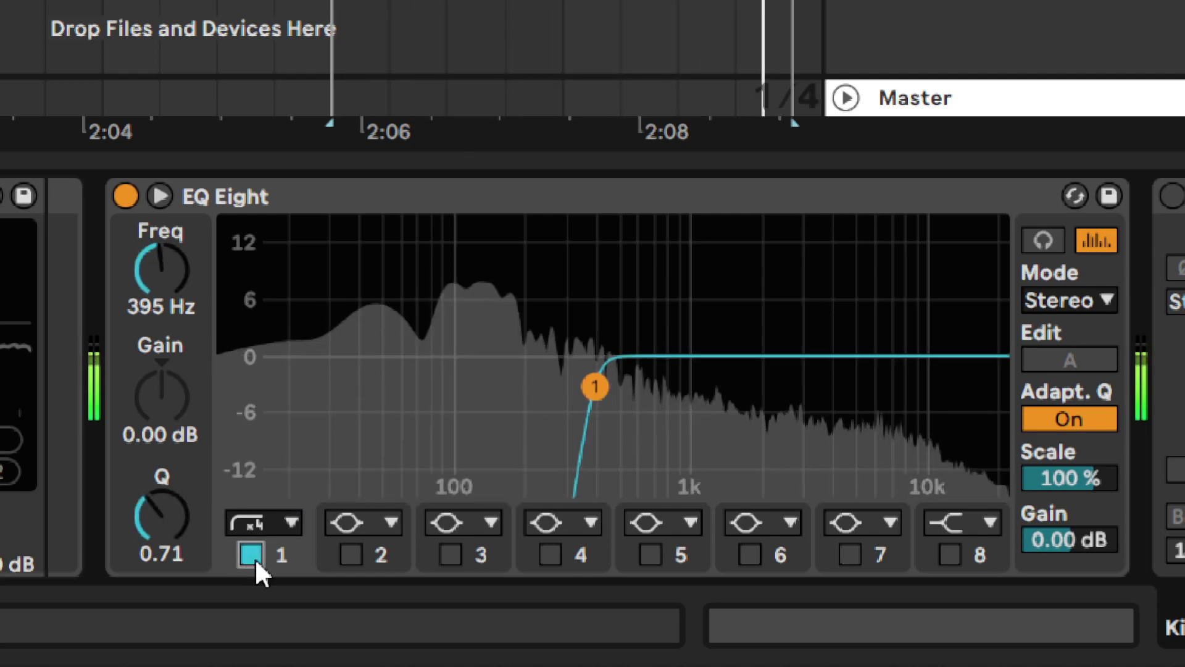
Enable the 565 Hz, 2.55 kHz and 6 kHz notches, comparing them off and on.
click(451, 554)
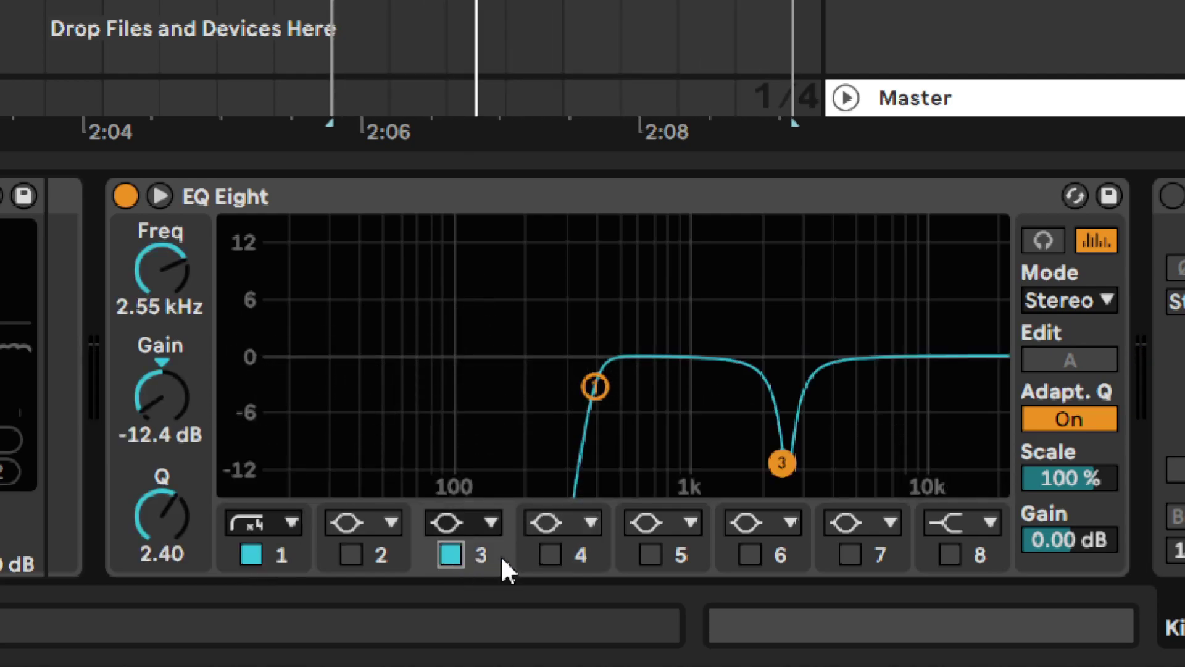
click(551, 554)
click(652, 555)
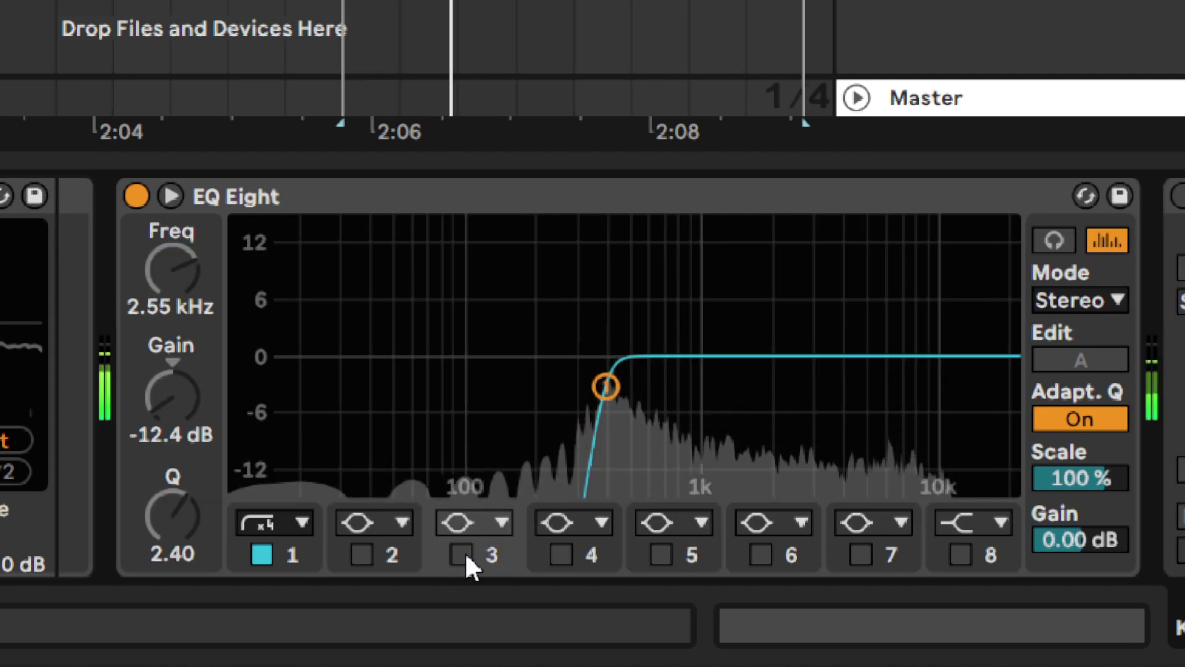
click(455, 555)
click(560, 552)
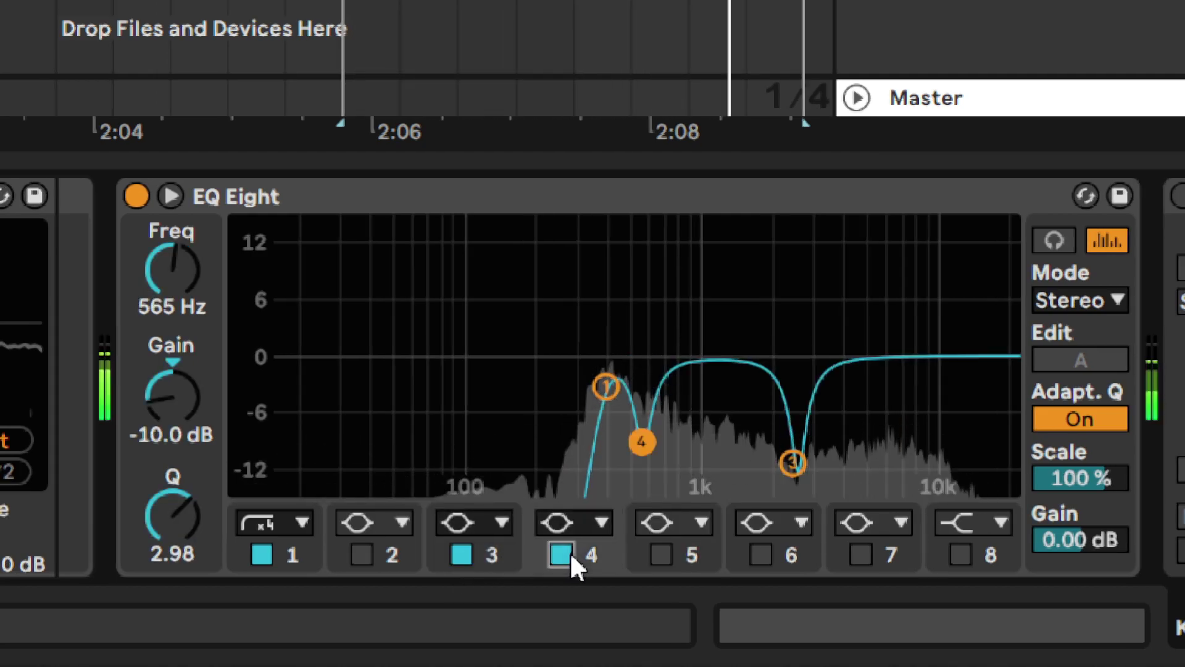
click(659, 555)
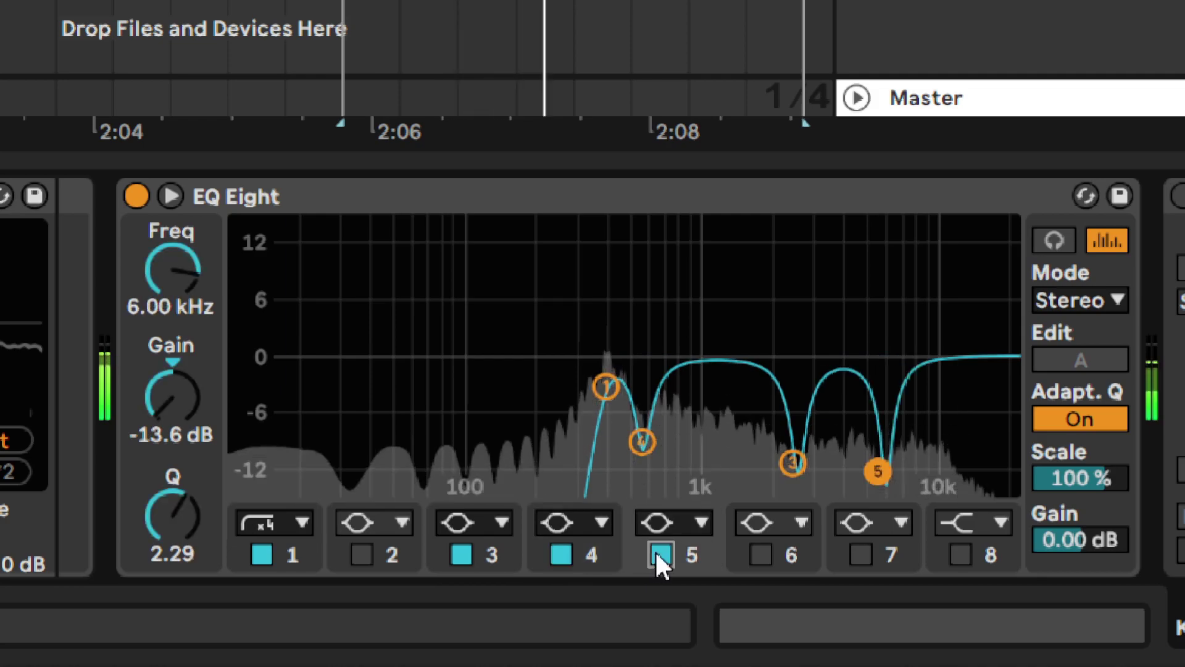
click(659, 555)
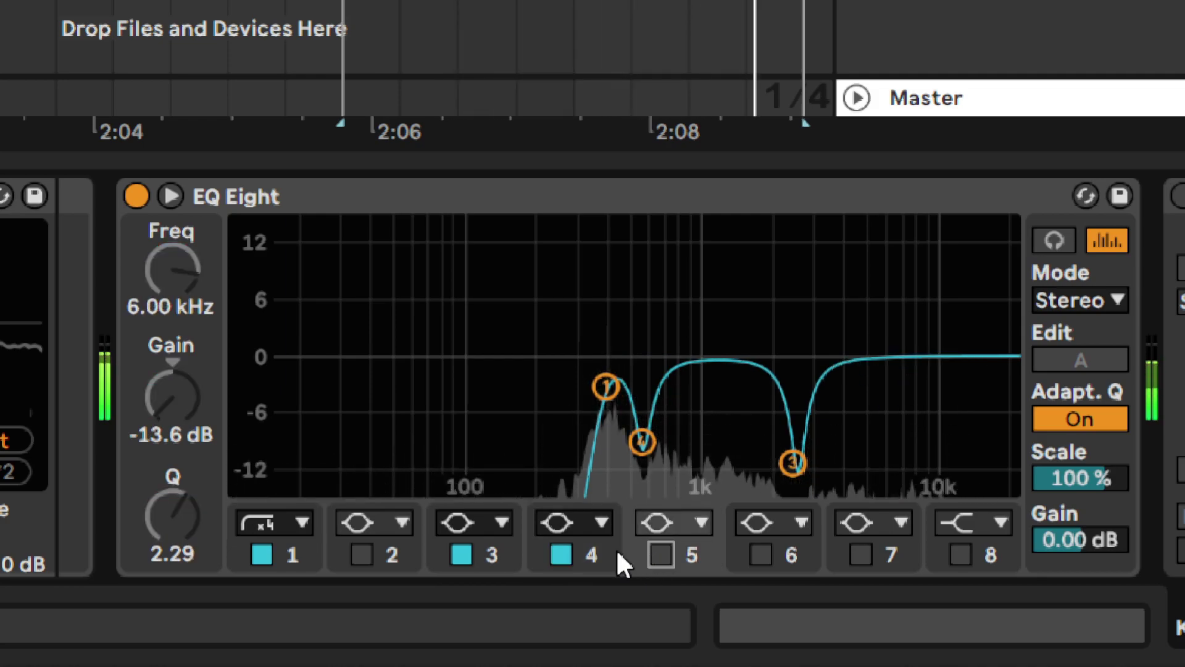
click(560, 555)
click(460, 555)
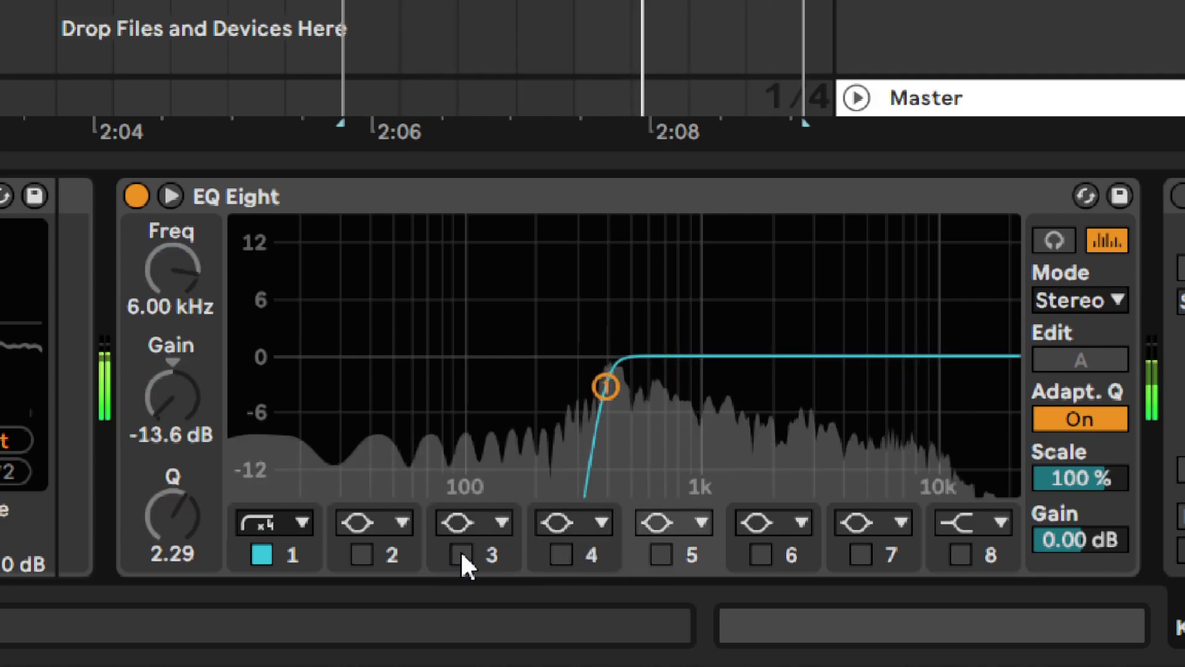
click(460, 553)
click(560, 555)
click(661, 555)
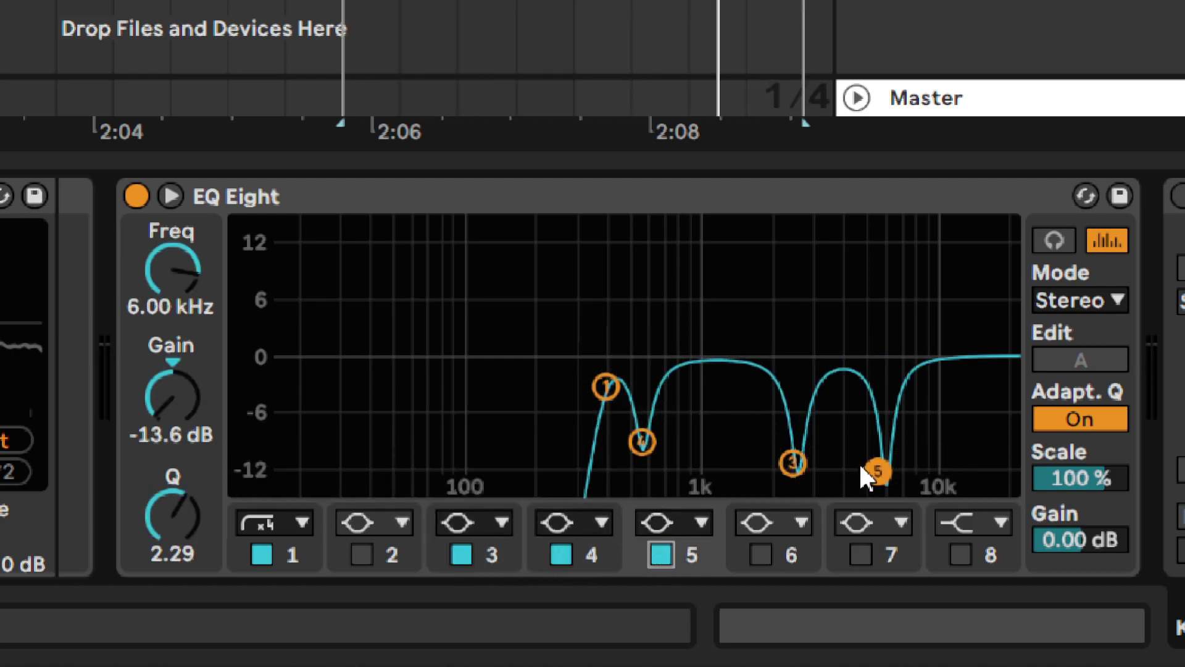
Switch on band 8 at 3.77 kHz and A/B it during playback.
click(962, 554)
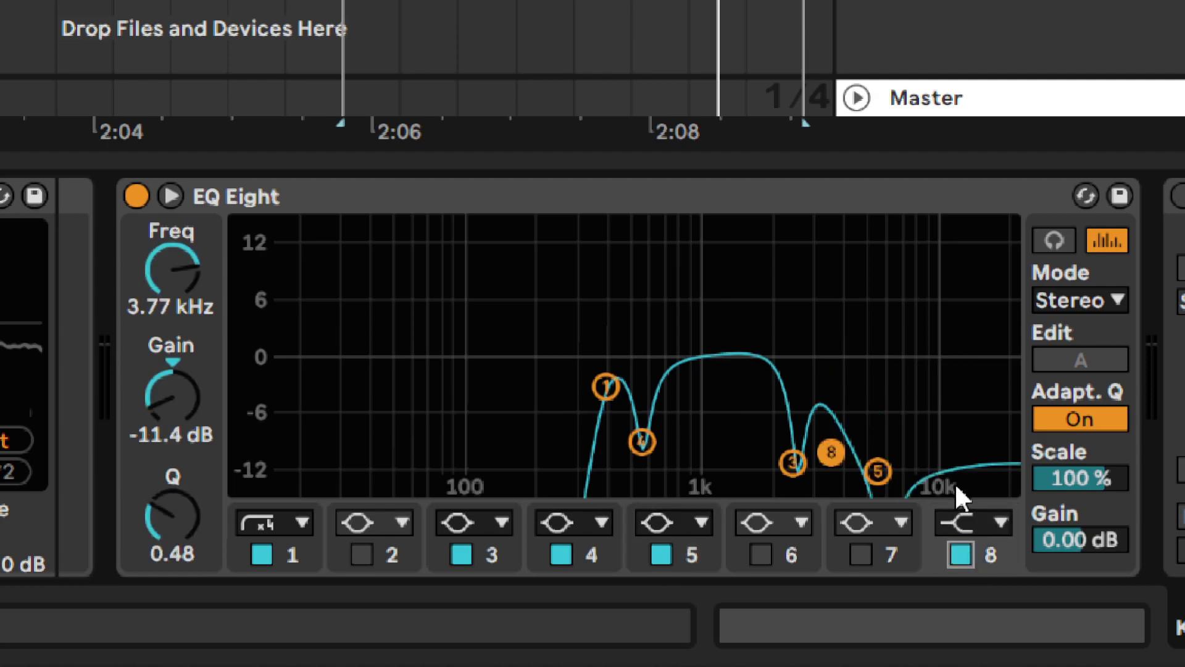
click(946, 475)
key(space)
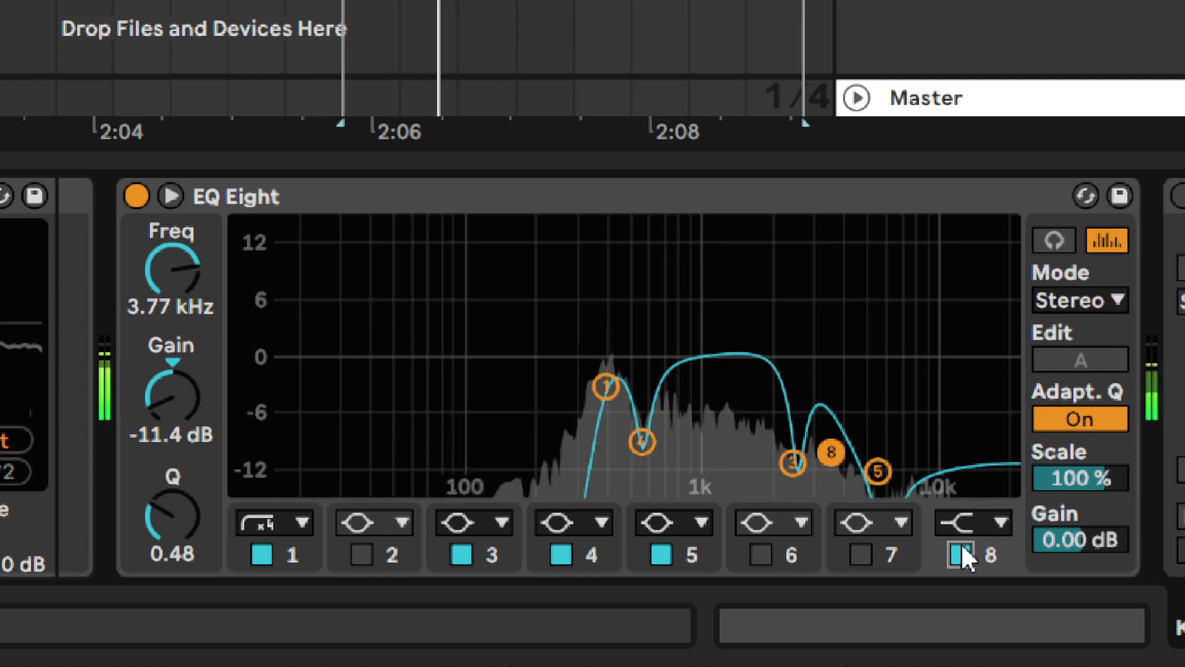
click(960, 555)
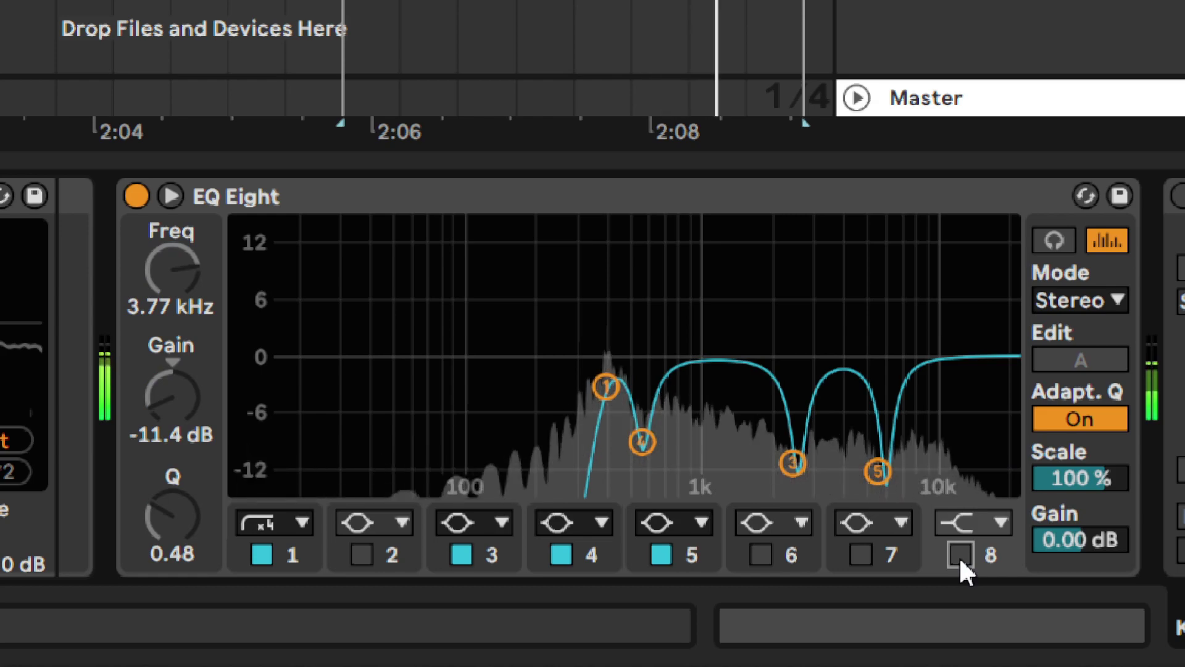
click(960, 554)
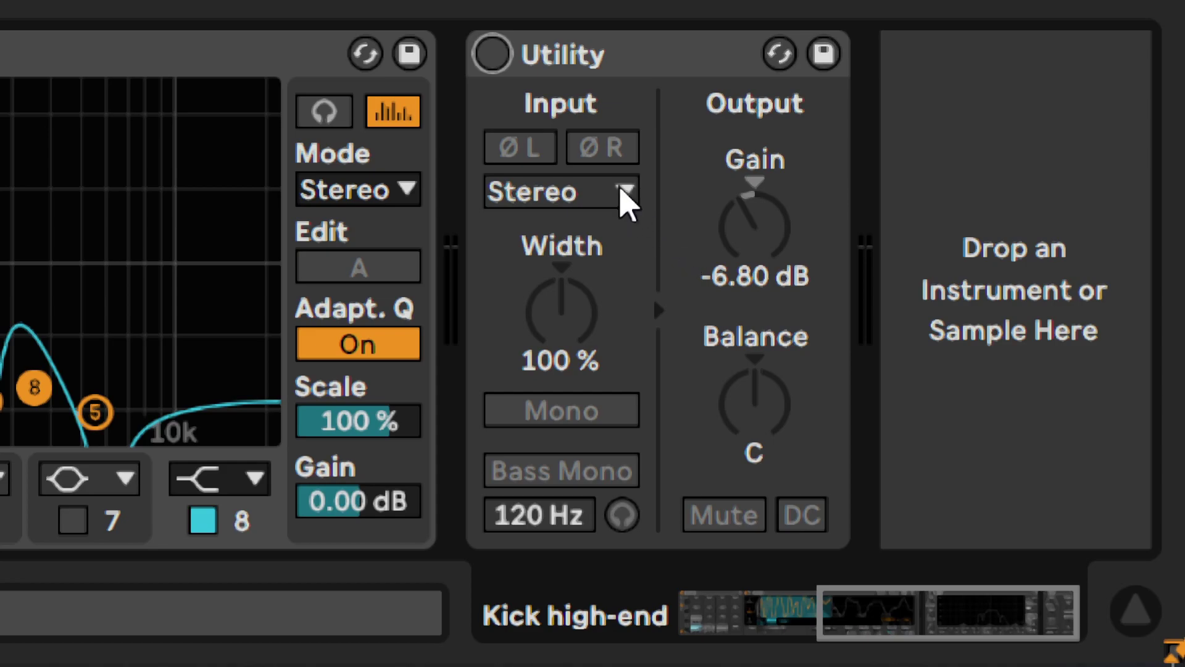
Turn on the -6.80 dB Utility, compare muted and unmuted, and leave it unmuted.
click(492, 56)
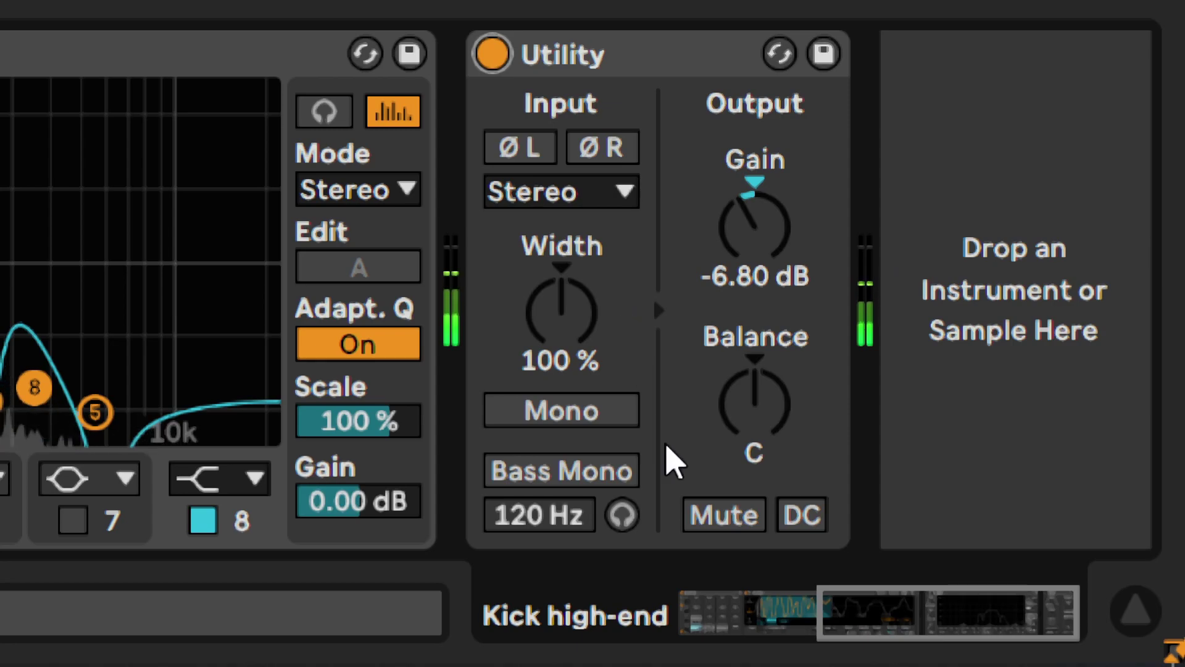
click(724, 515)
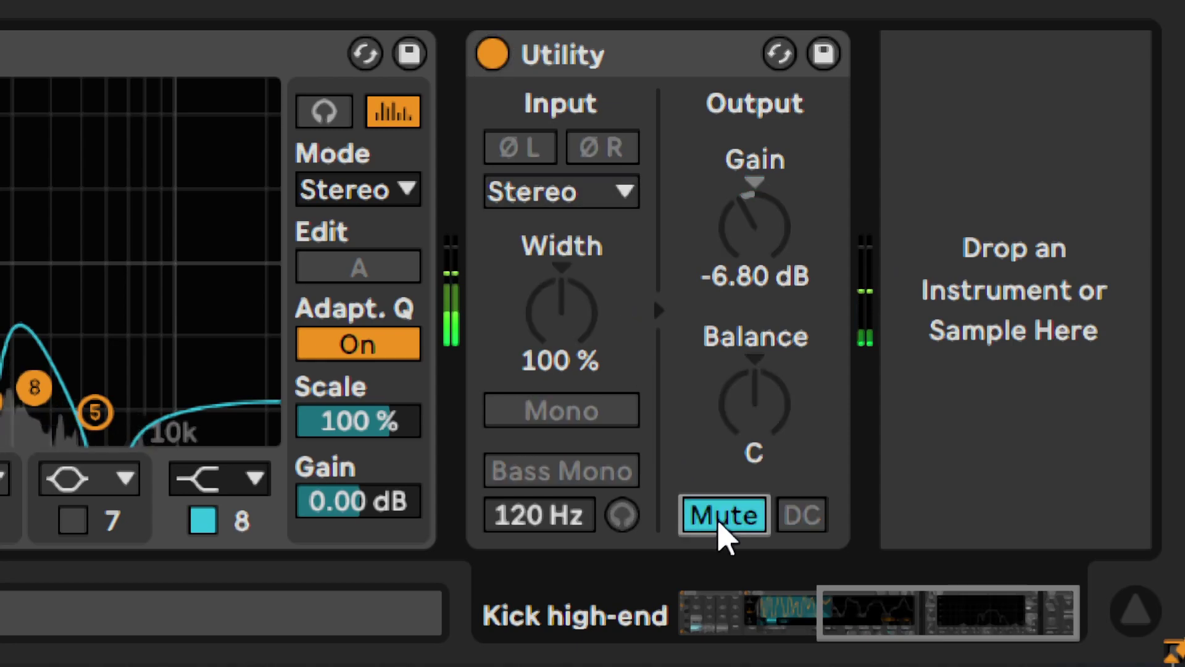
click(723, 516)
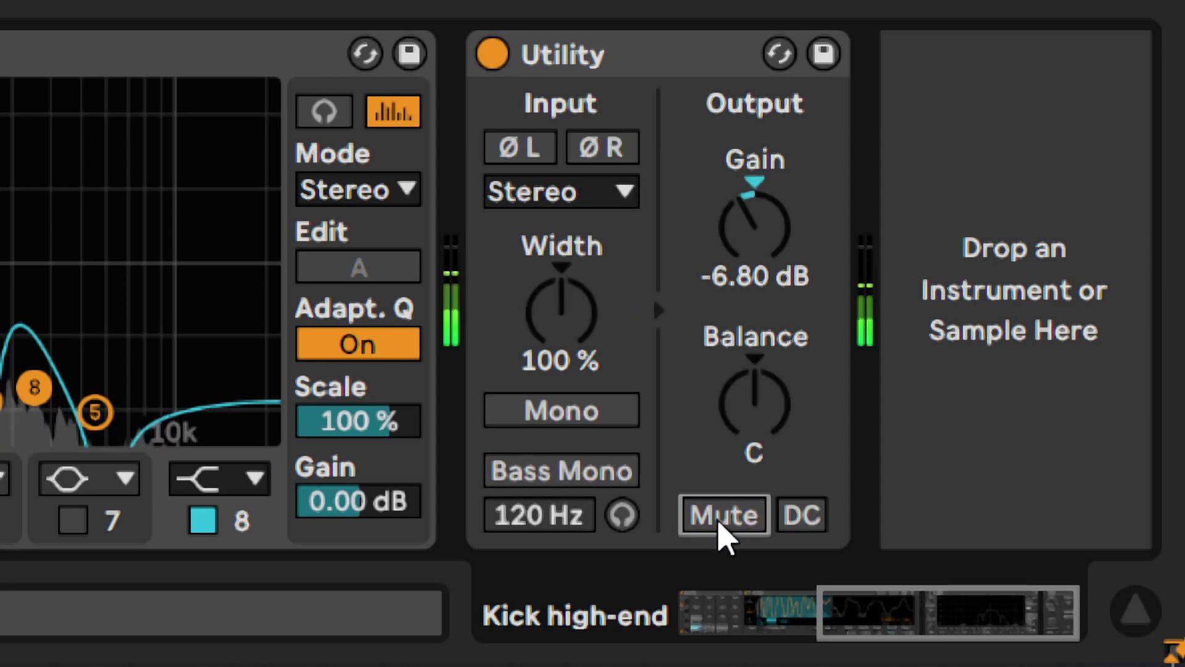
click(724, 516)
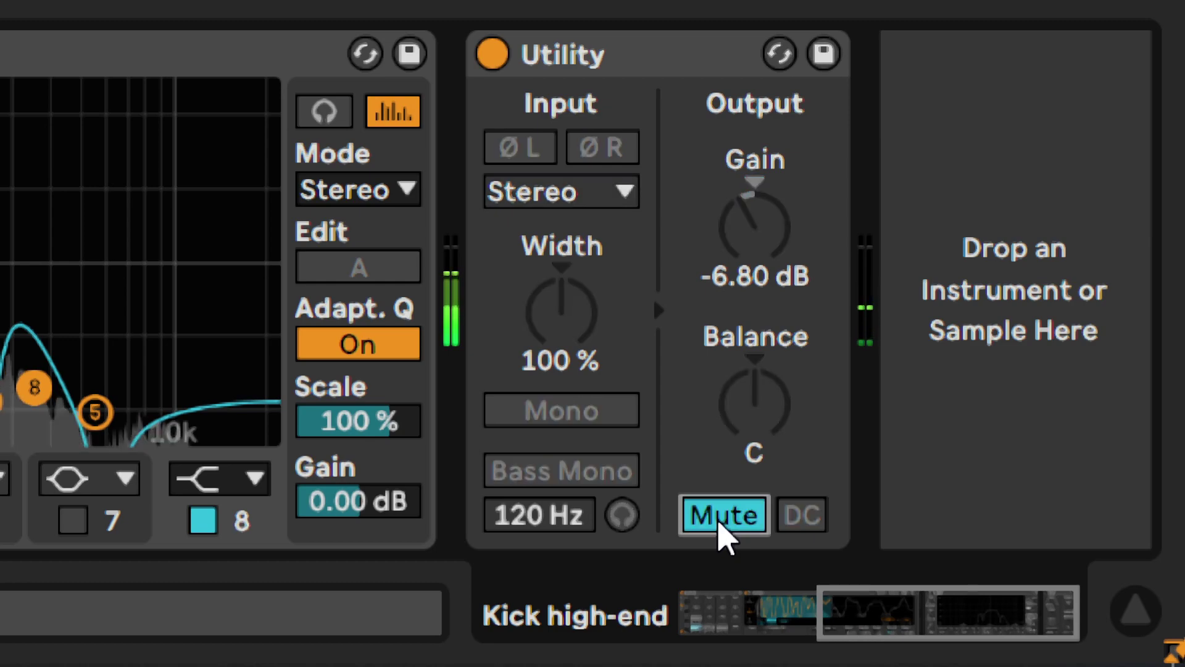
click(719, 527)
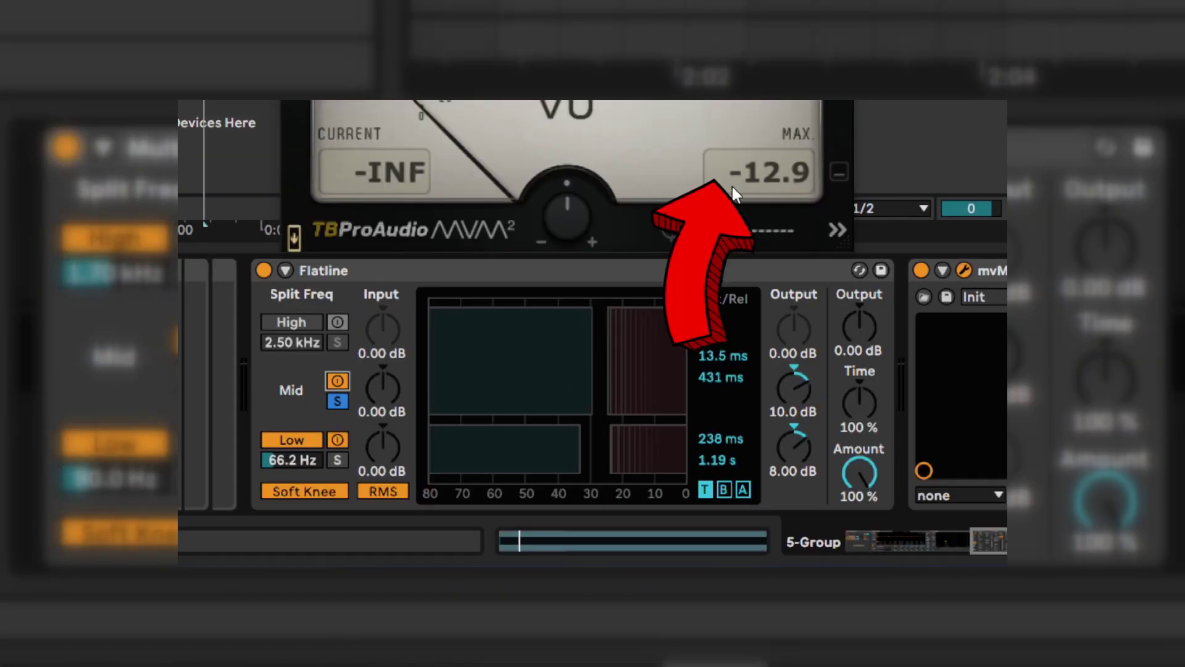
Reset the loudness meter's MAX peak readout.
click(733, 185)
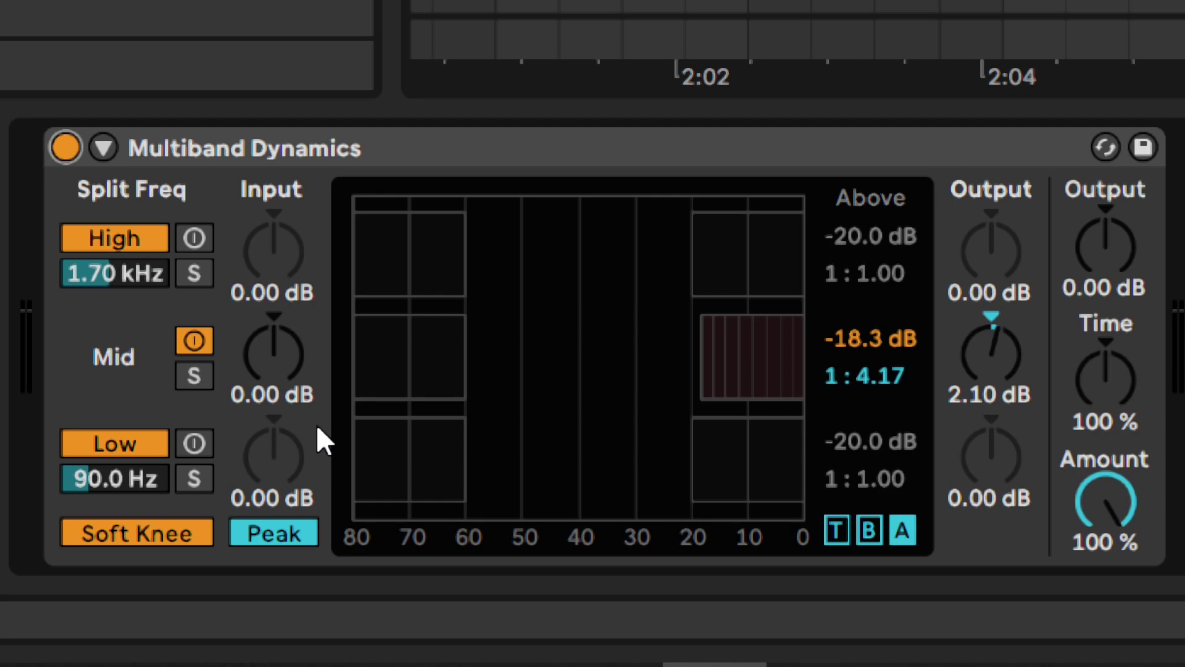
Play the group and A/B Multiband Dynamics twice, leaving it enabled.
key(space)
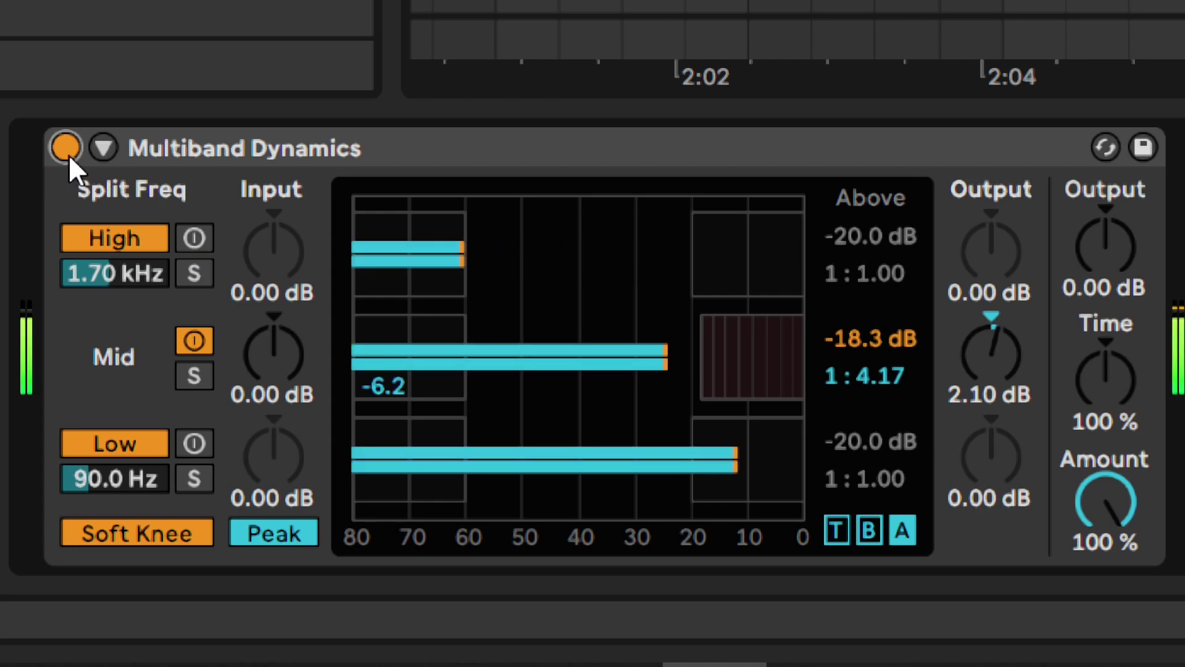
click(65, 148)
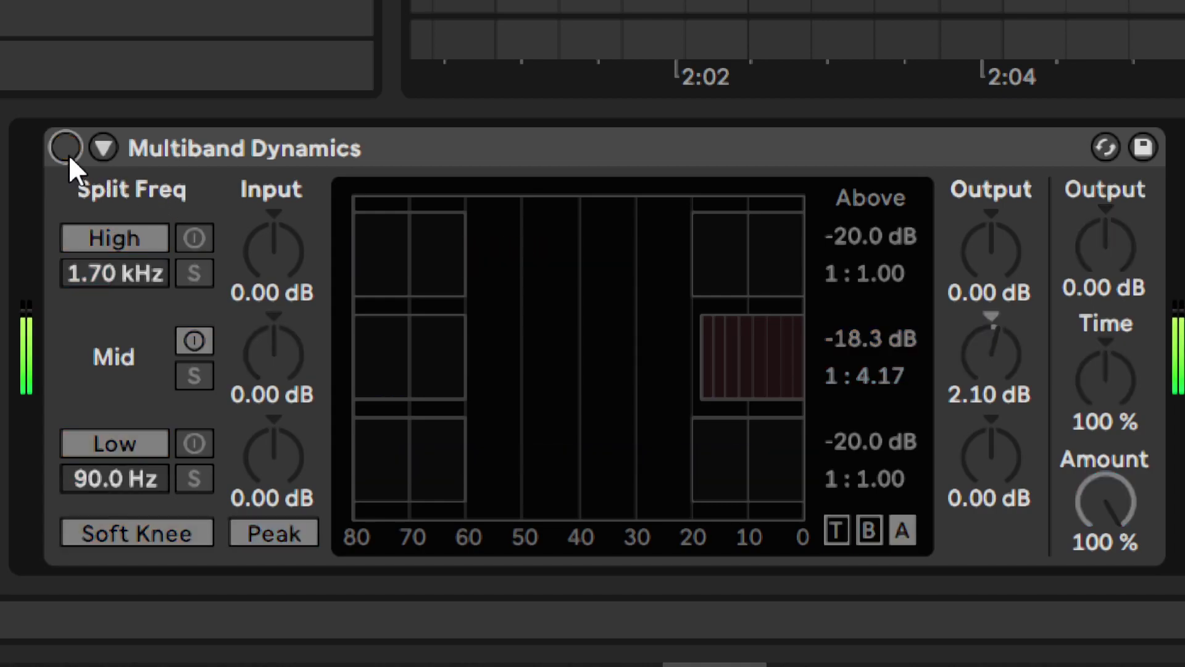
click(67, 153)
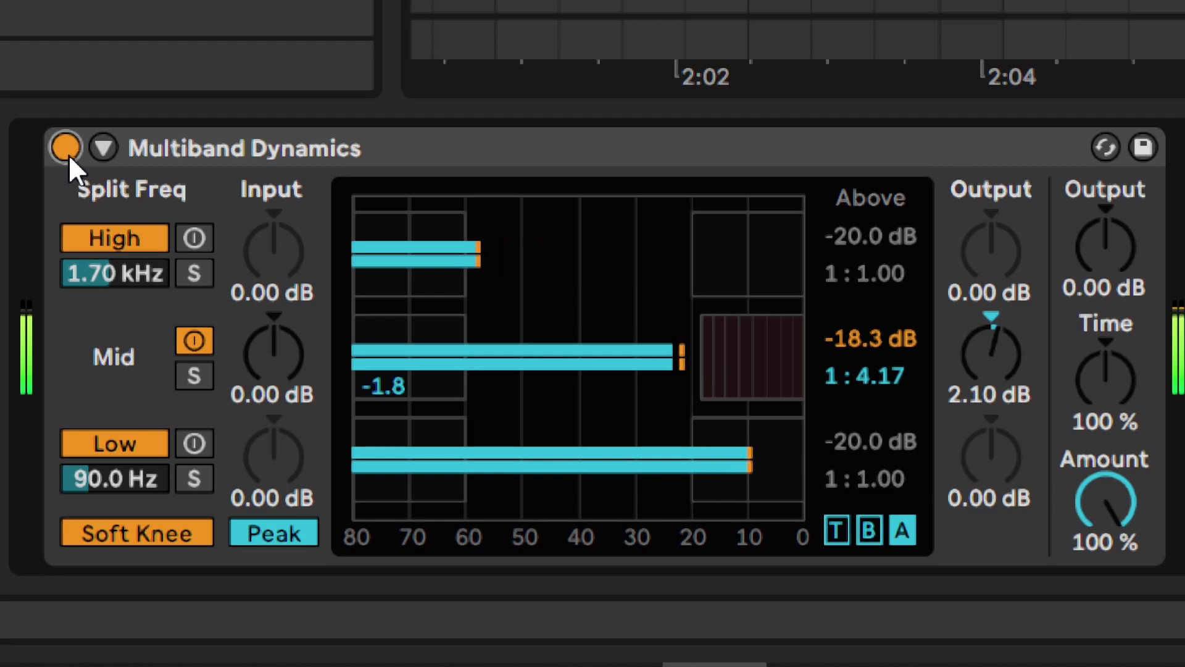
click(68, 154)
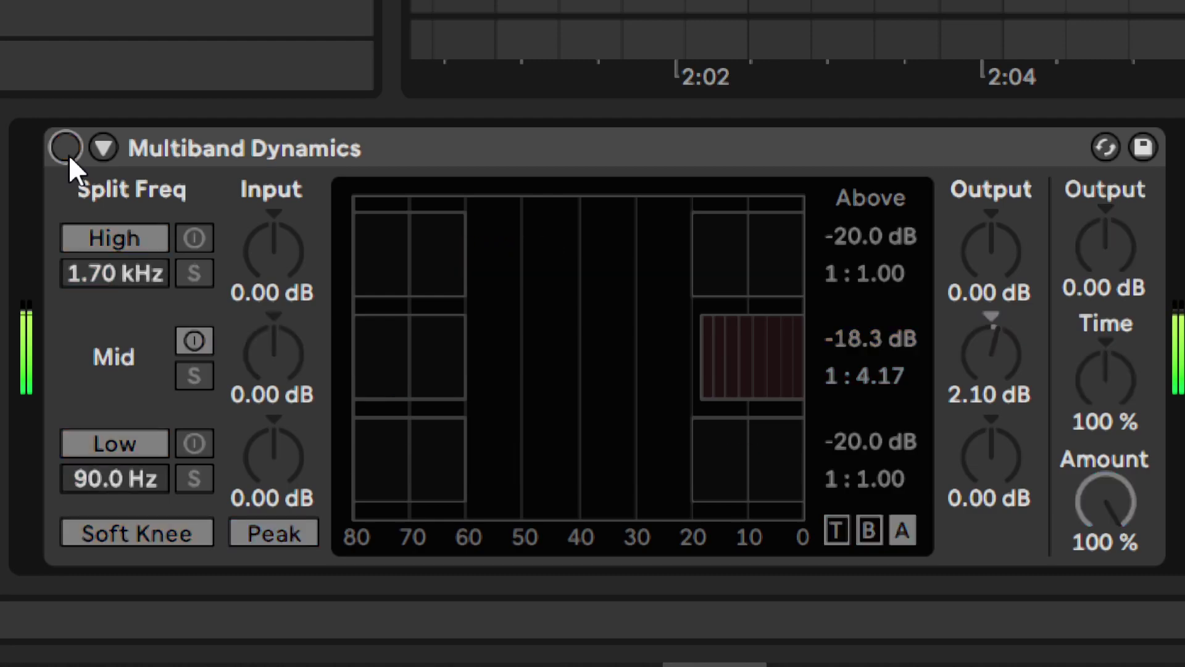
click(68, 154)
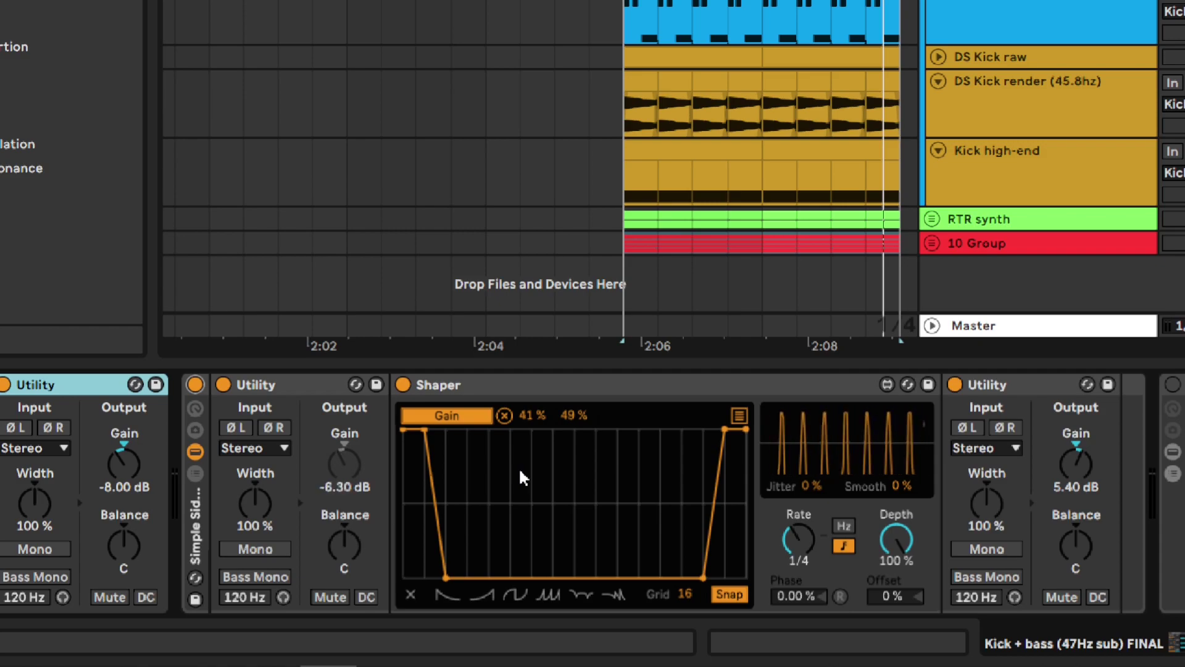
Set the Utility before the Shaper to -6.30 dB gain.
click(519, 471)
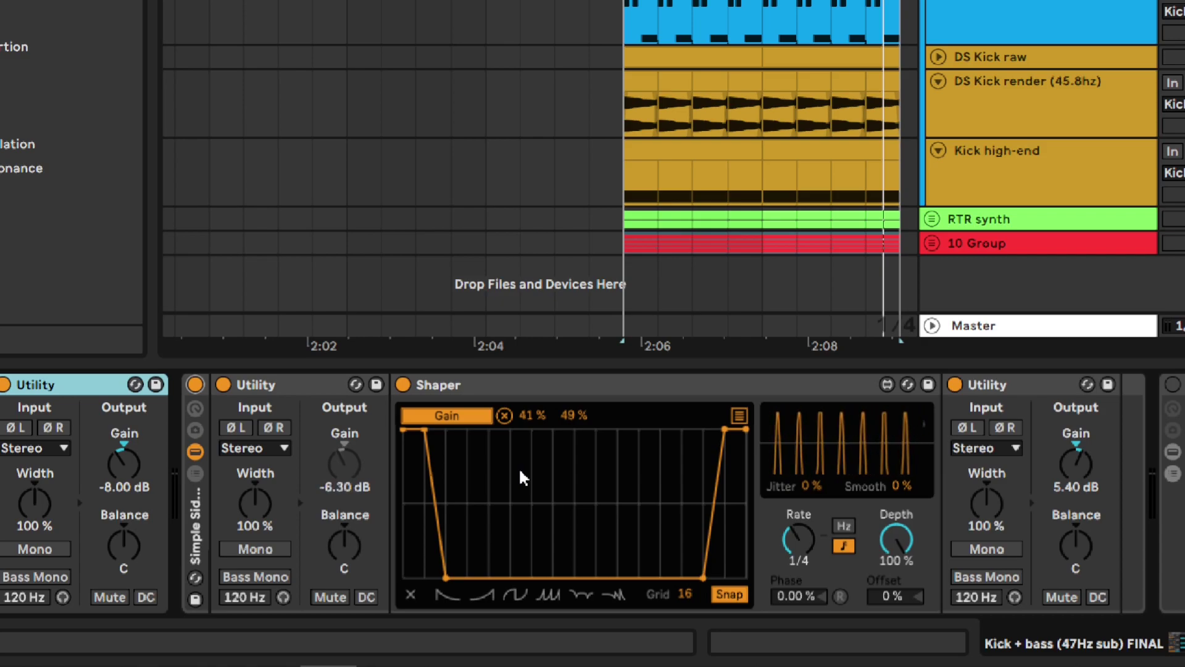
click(363, 441)
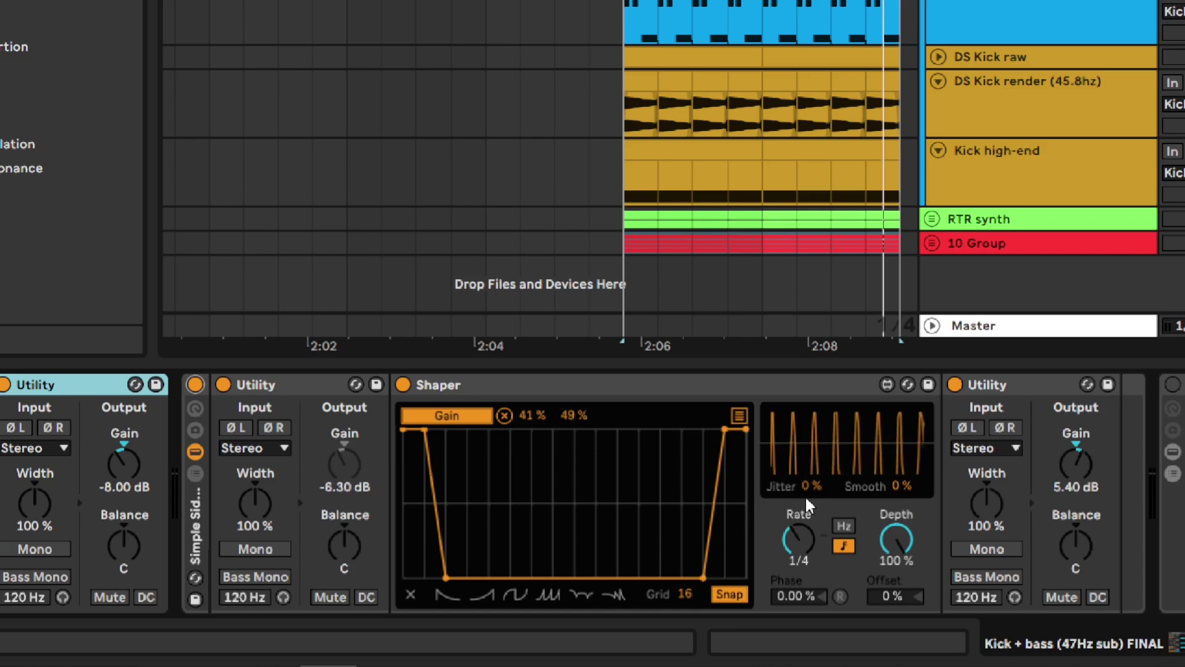
click(981, 494)
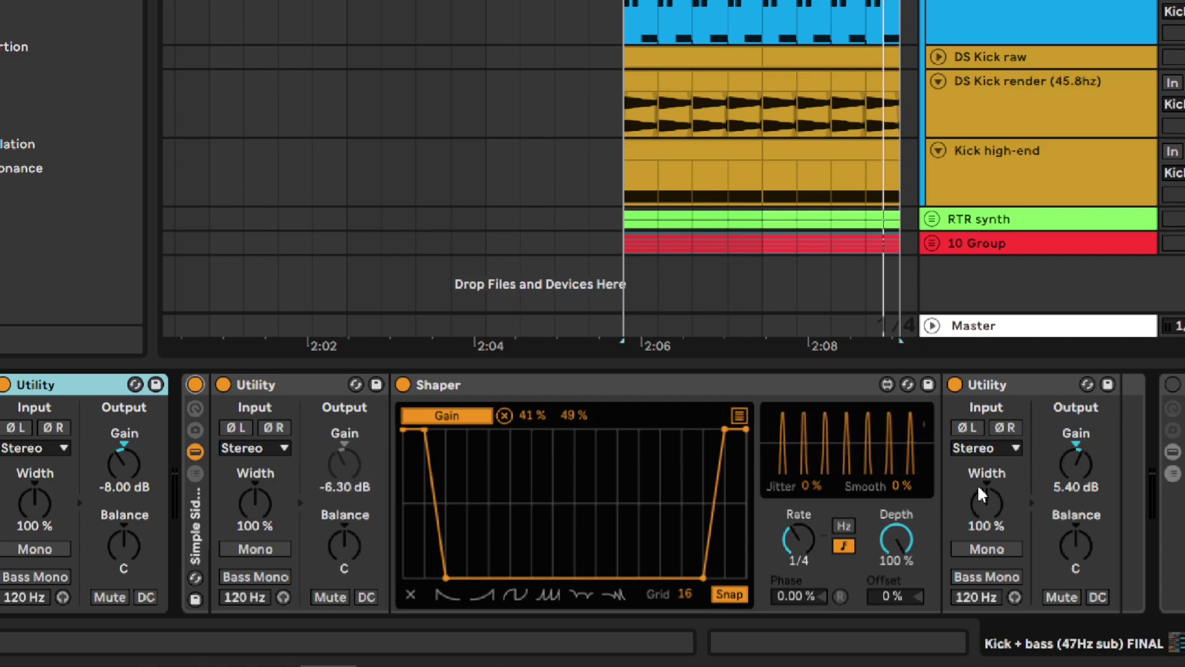
Play and A/B the Shaper punch rack twice, leaving it enabled.
key(space)
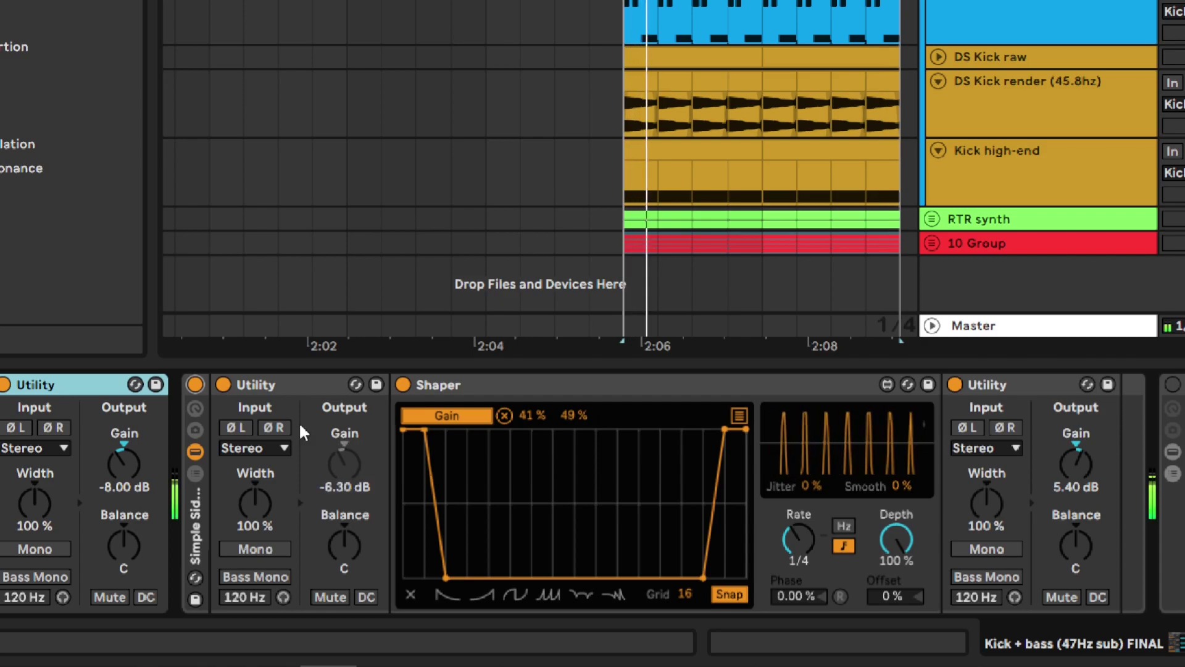
click(193, 385)
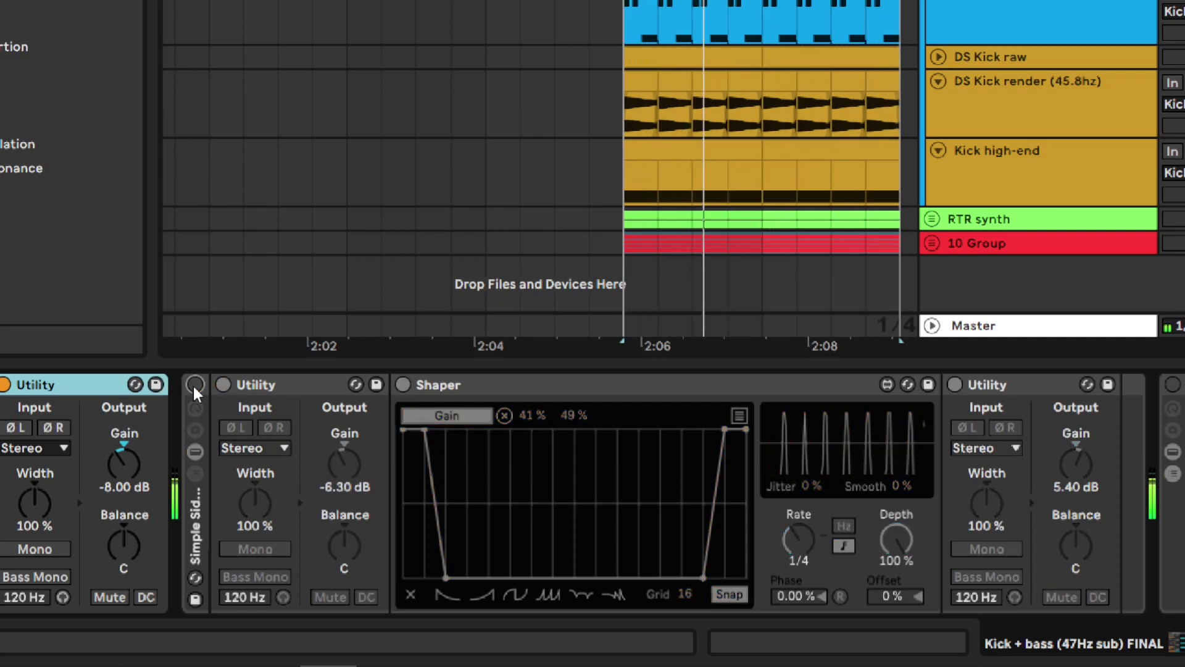
click(194, 385)
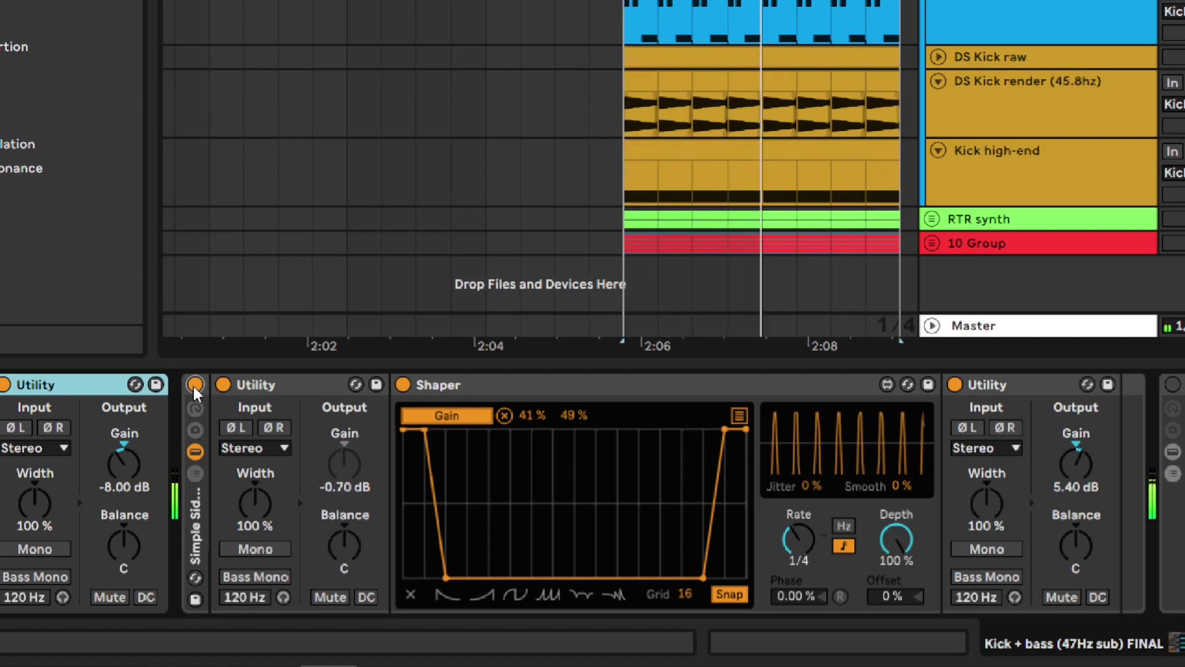
click(194, 385)
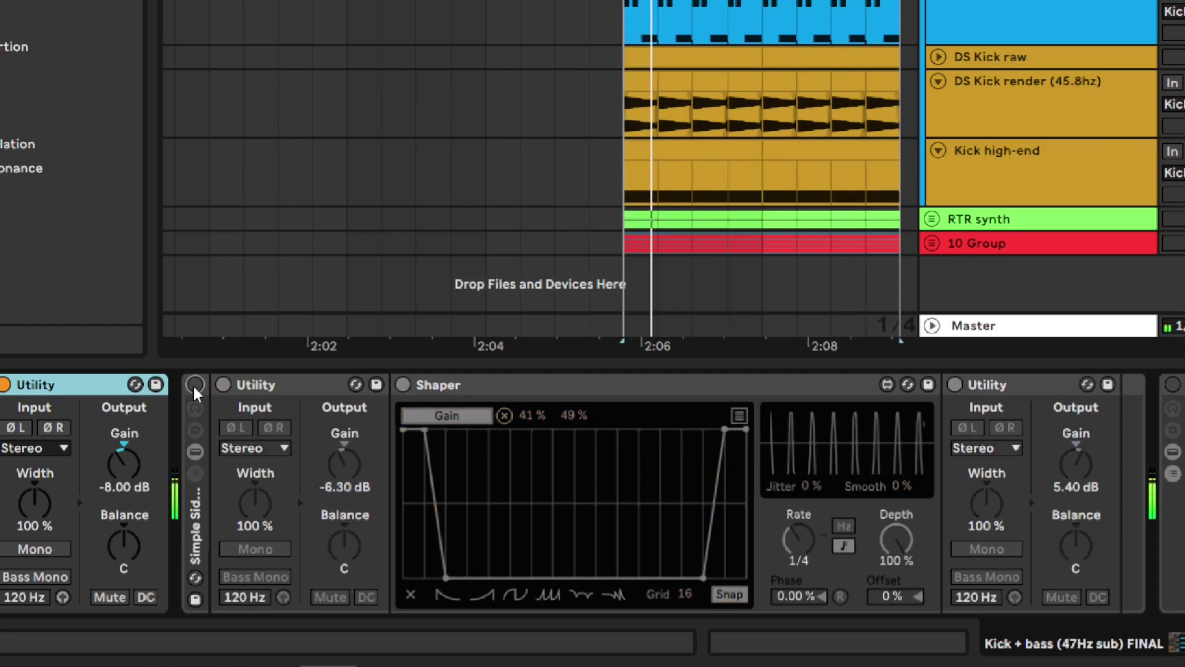
click(194, 386)
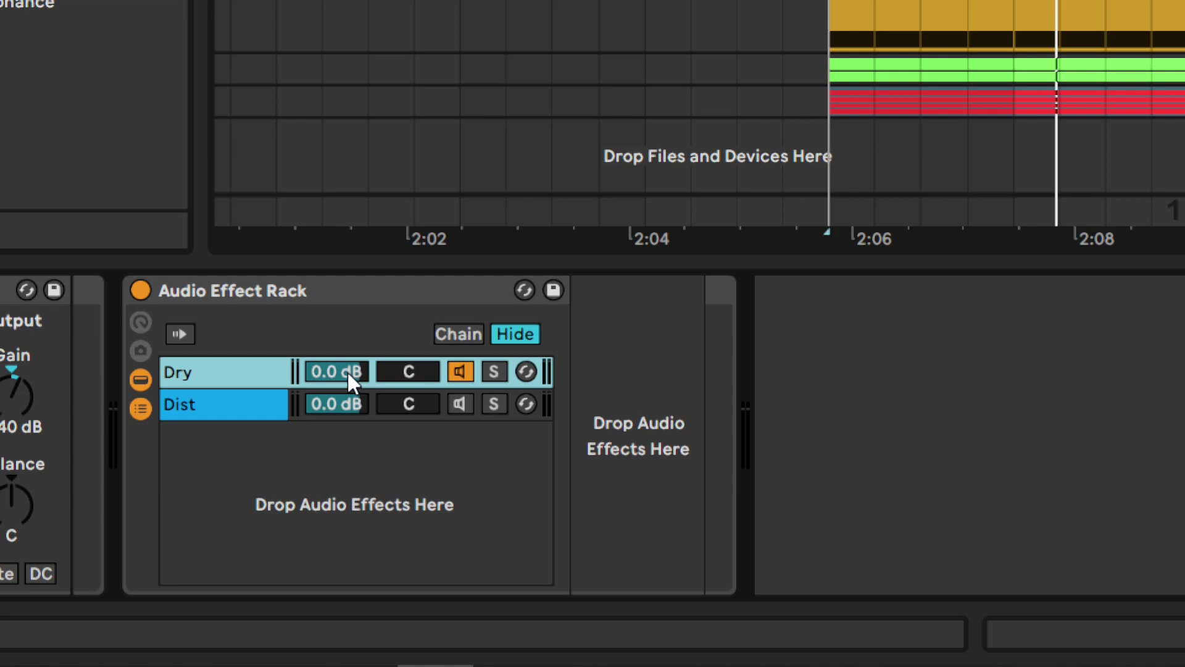
Briefly play the new Dry/Dist rack, then select the Dist chain to show its devices.
key(space)
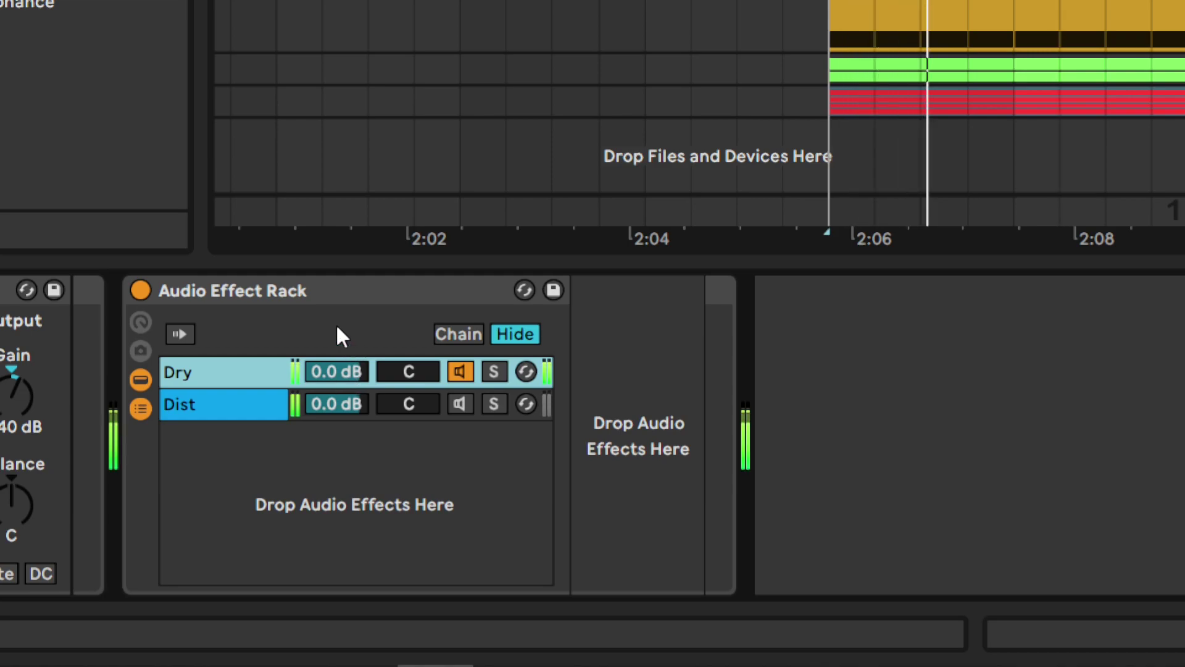
key(space)
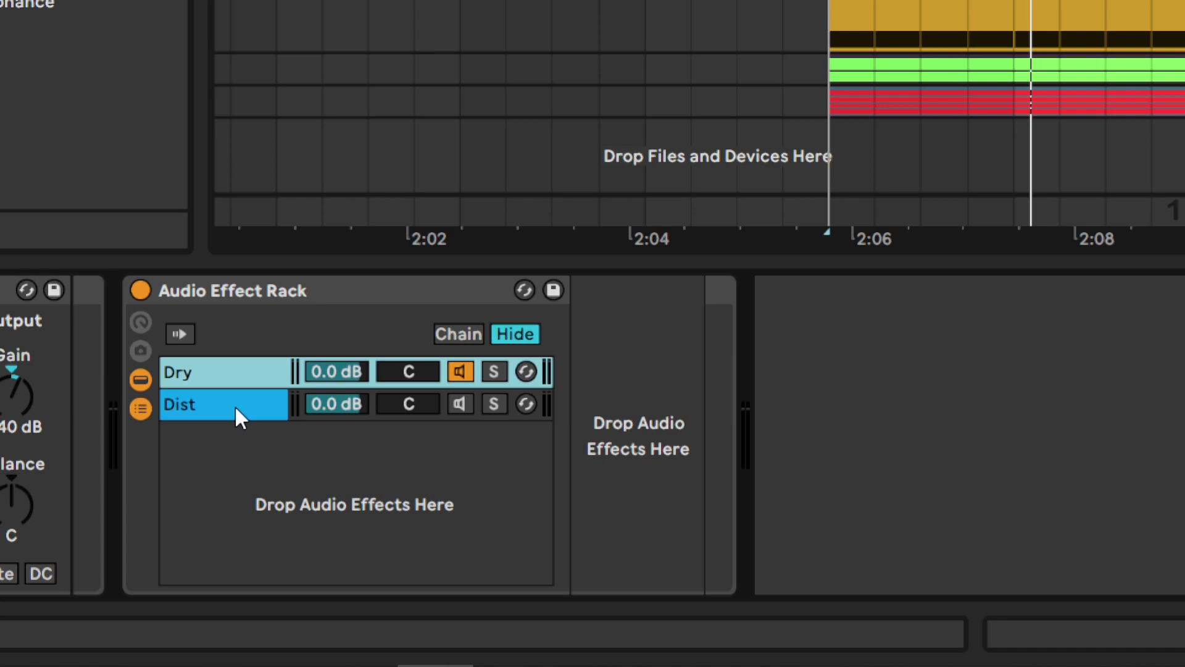
key(Up)
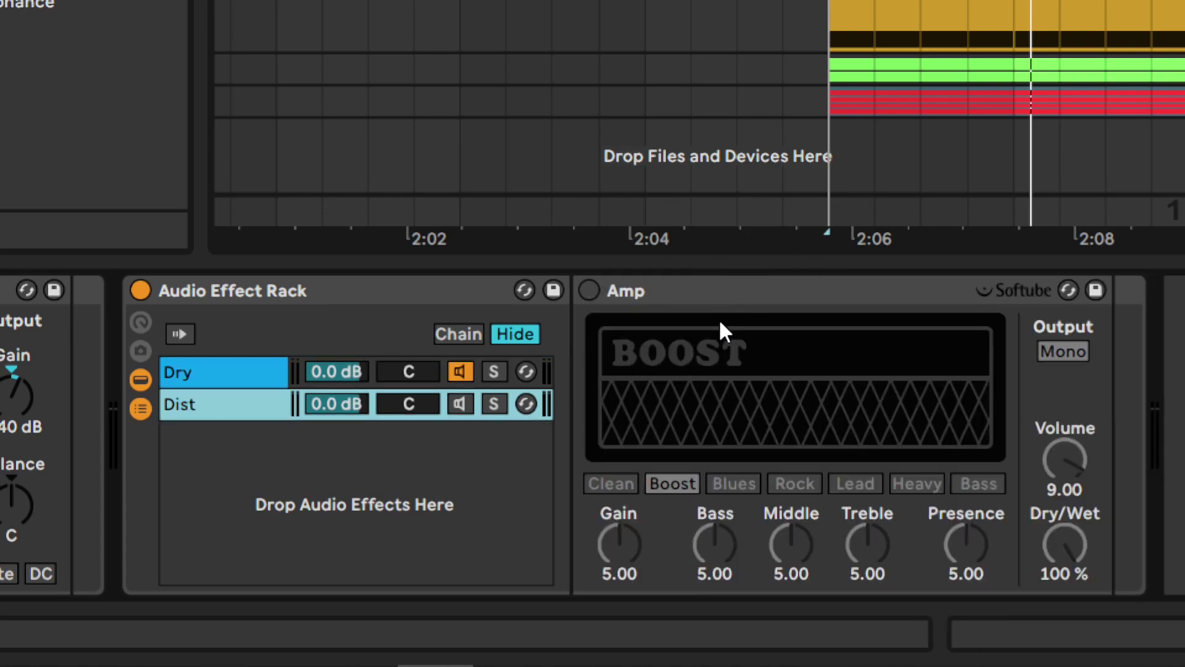
Solo the Dist chain and switch on its Amp.
click(494, 405)
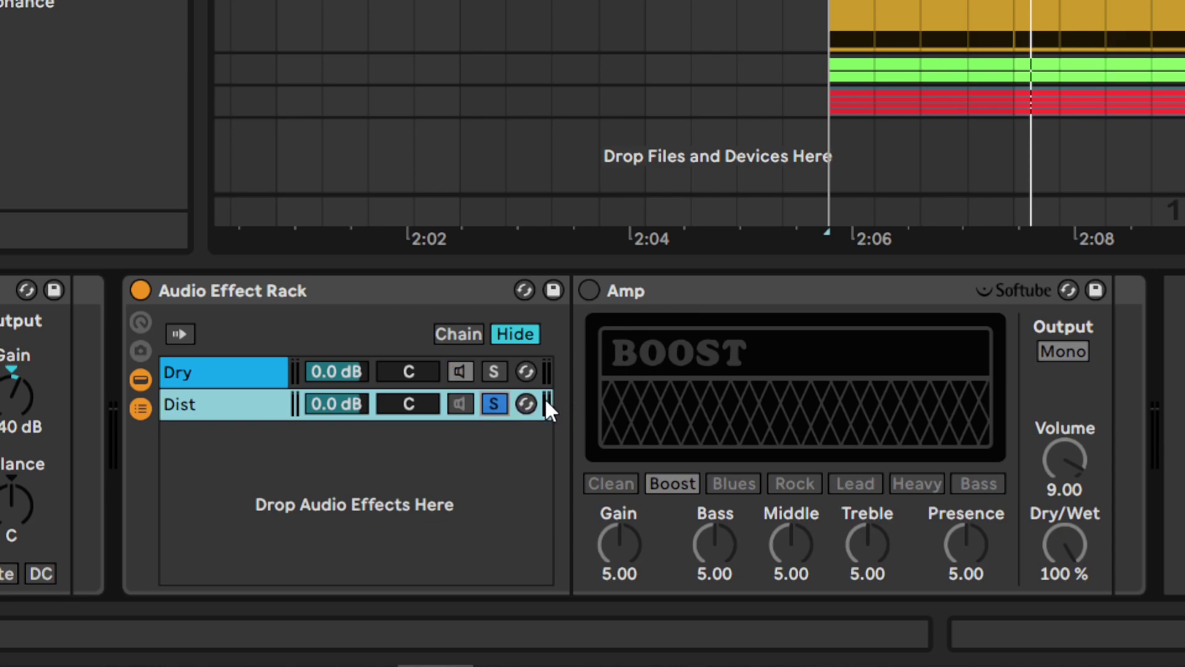
click(591, 302)
click(588, 290)
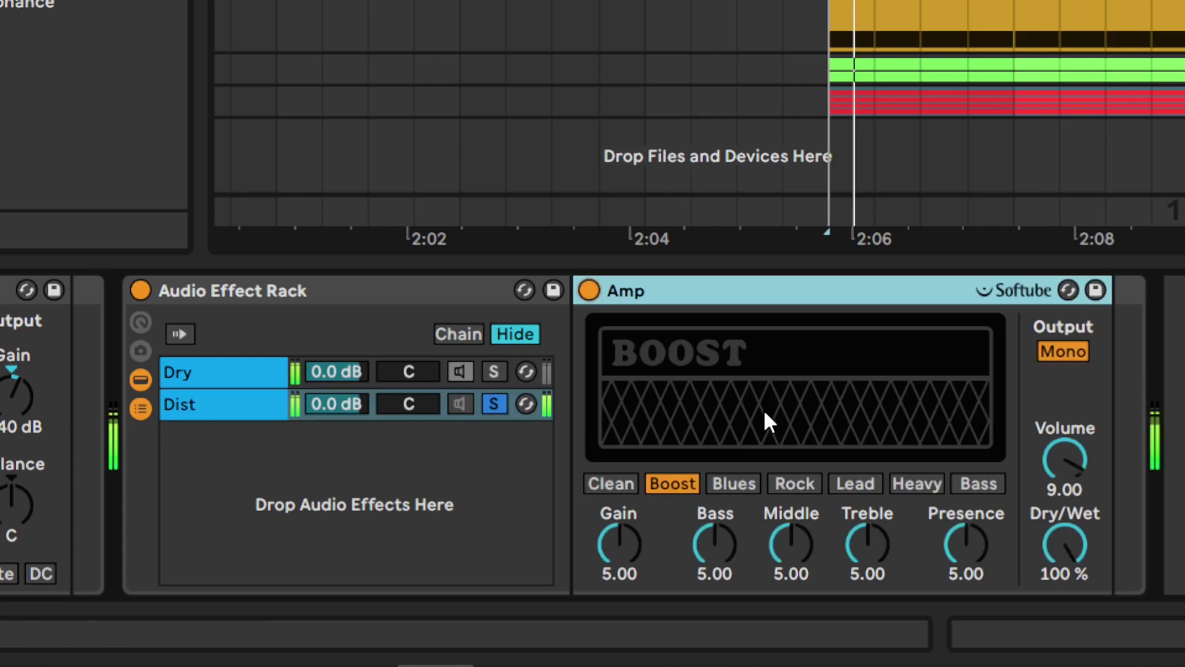
Audition the Blues, Rock, Lead, Heavy, Bass and Clean amp models, settling on Boost.
click(739, 482)
click(794, 480)
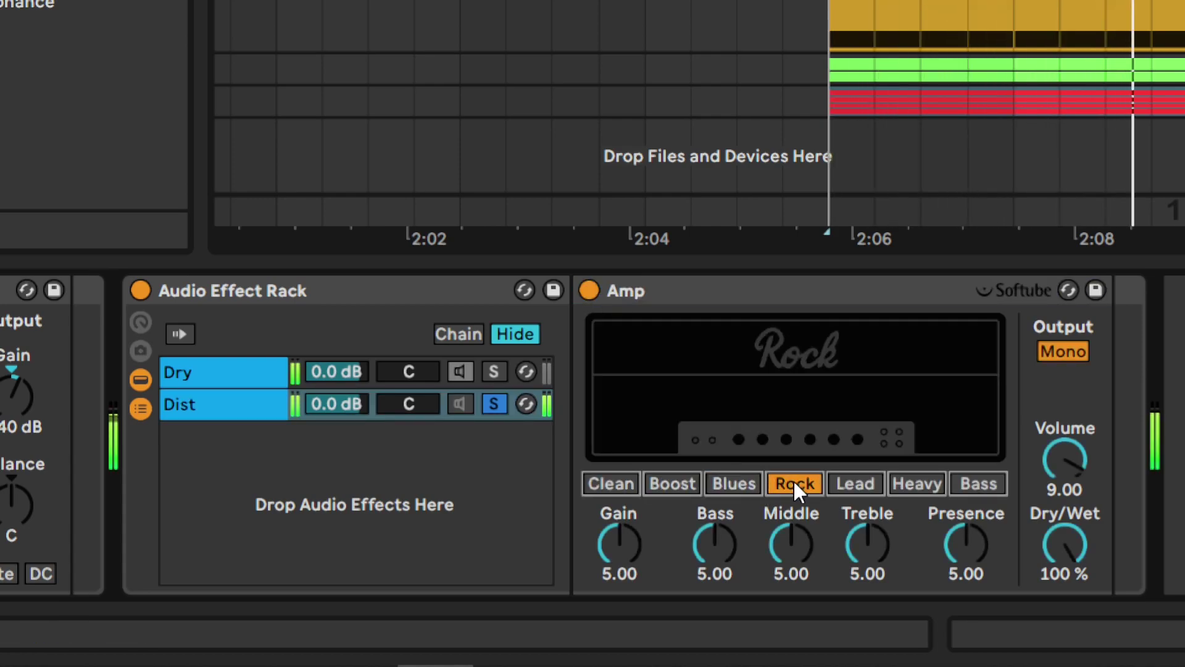
click(850, 483)
click(913, 484)
click(986, 485)
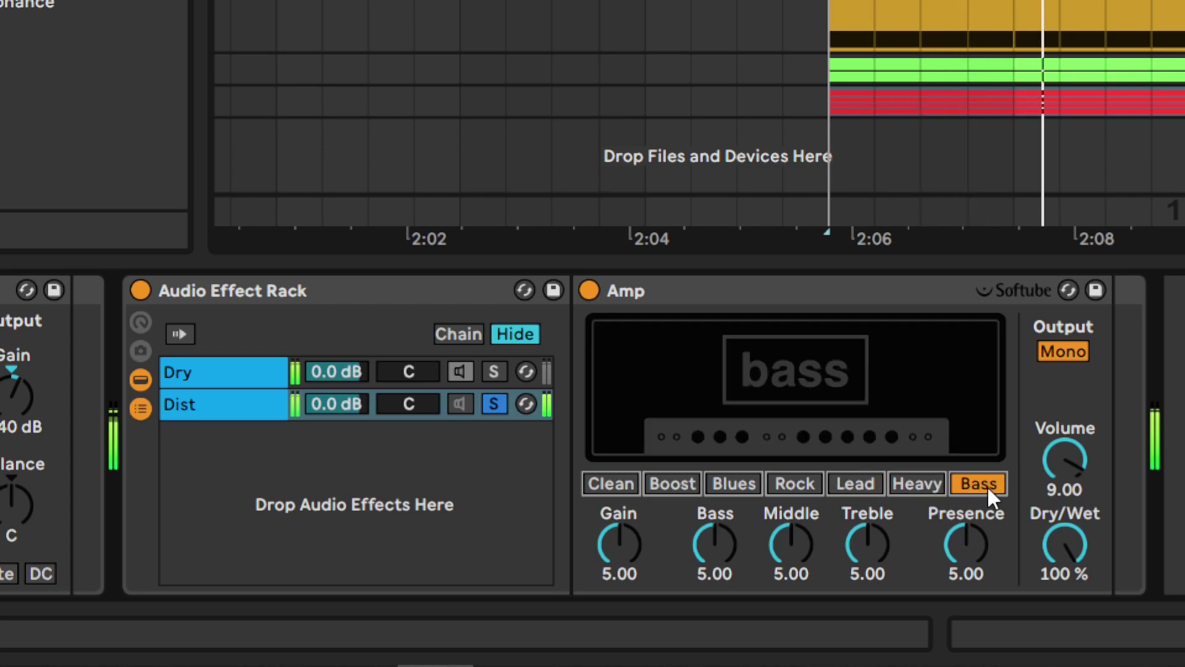
click(624, 480)
click(670, 482)
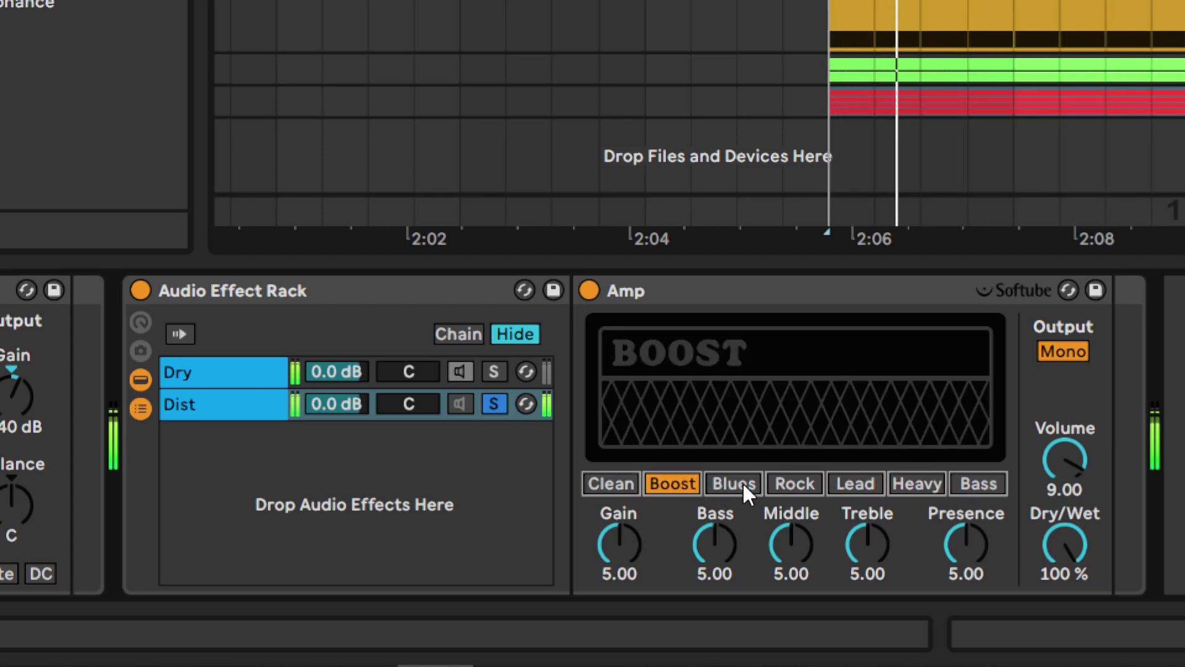
click(633, 535)
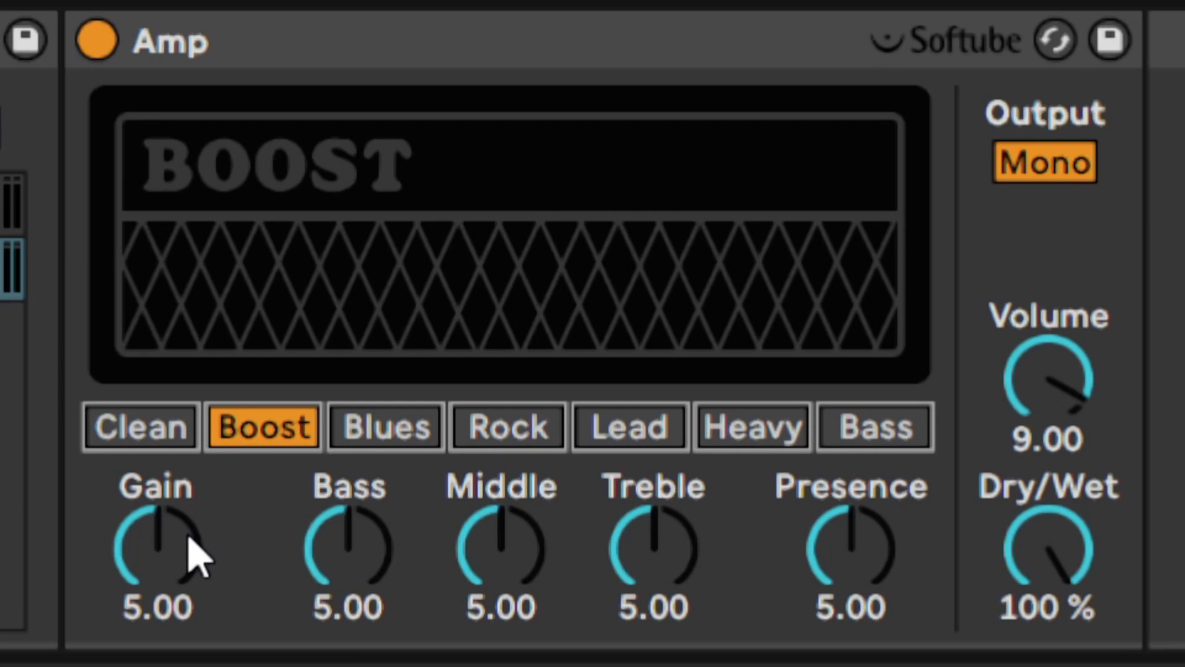
Set the Amp Gain to 4.70 and Treble to 4.30.
drag(196, 559, 164, 551)
text(4.7)
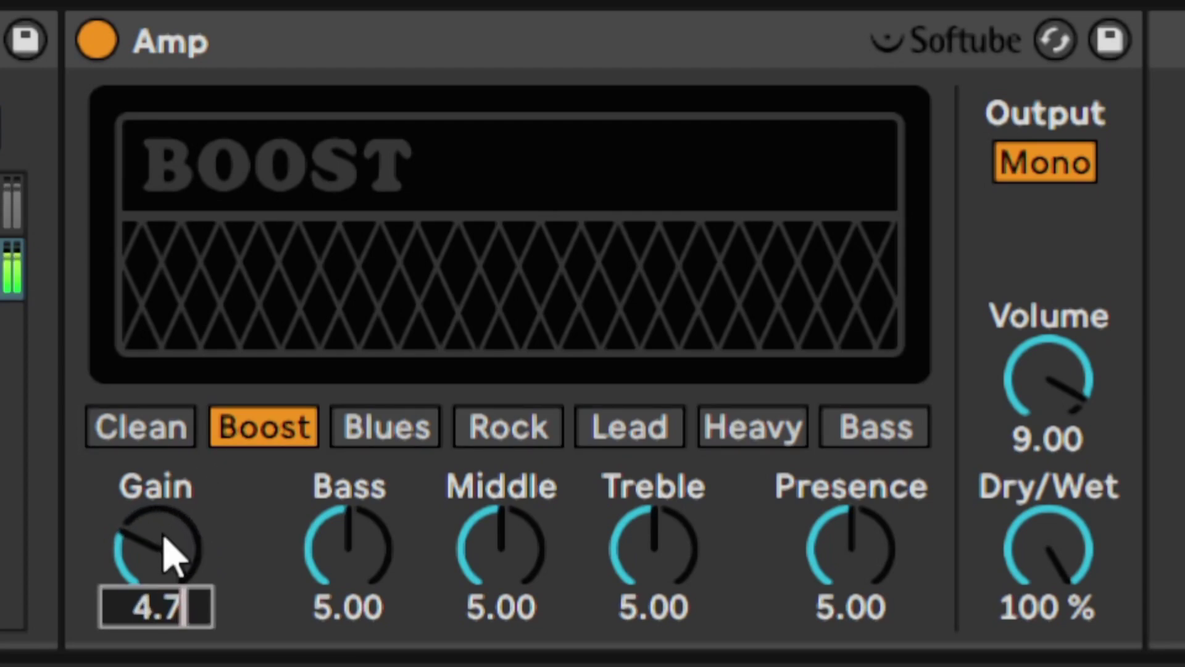
key(Return)
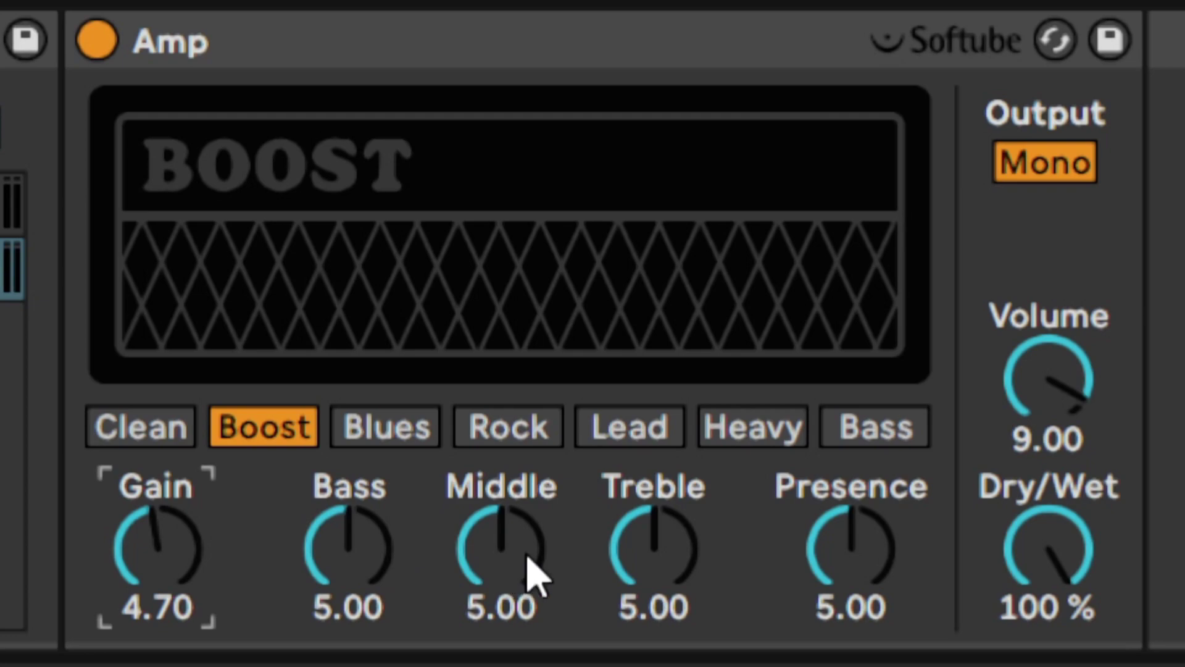
click(655, 560)
drag(638, 539, 638, 651)
text(4.3)
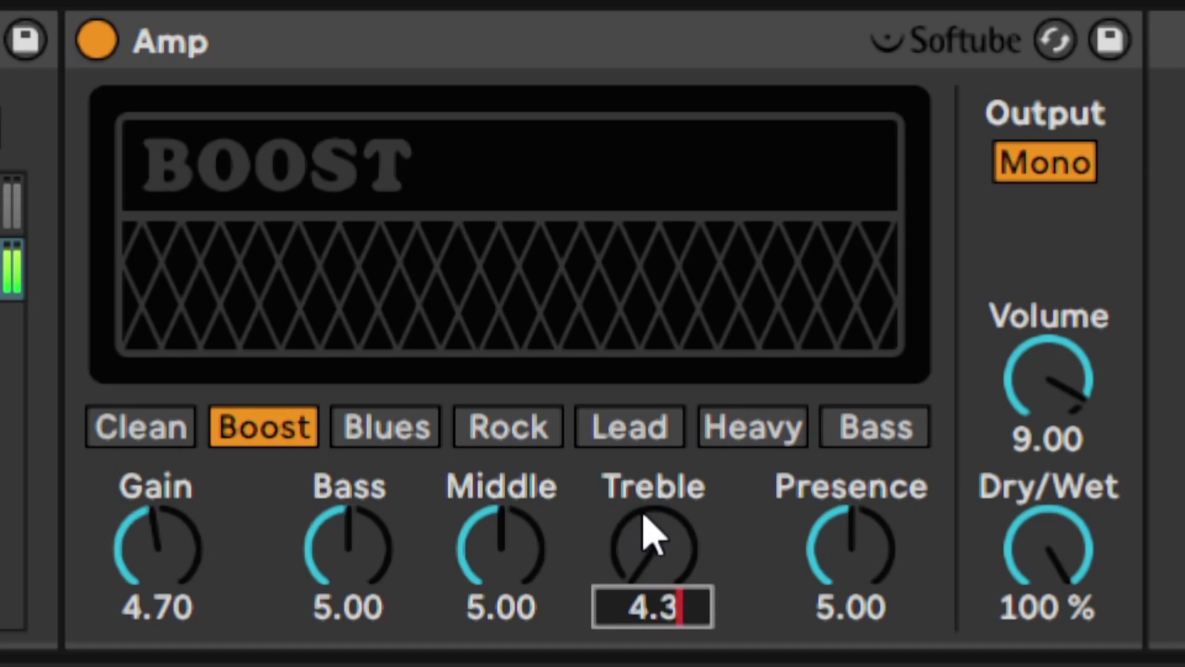
key(Return)
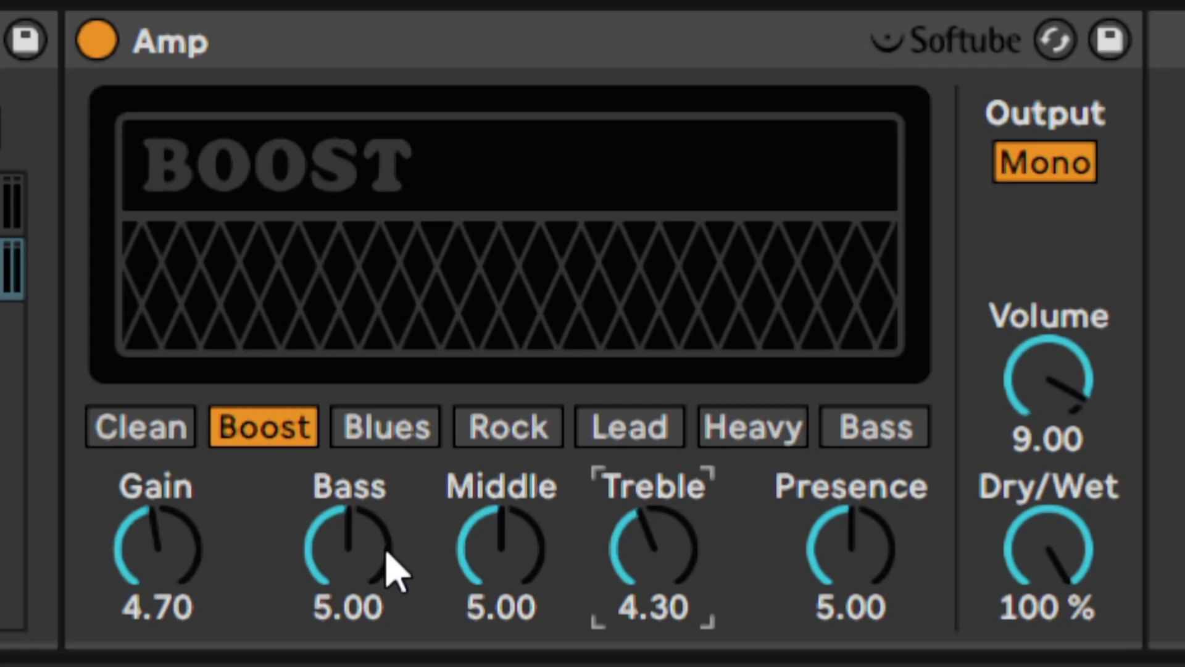
Set the Amp Bass to 5.70 and Middle to 4.30.
mouse_move(373, 555)
mouse_down()
mouse_move(373, 488)
mouse_move(373, 612)
mouse_move(362, 553)
mouse_up()
text(5)
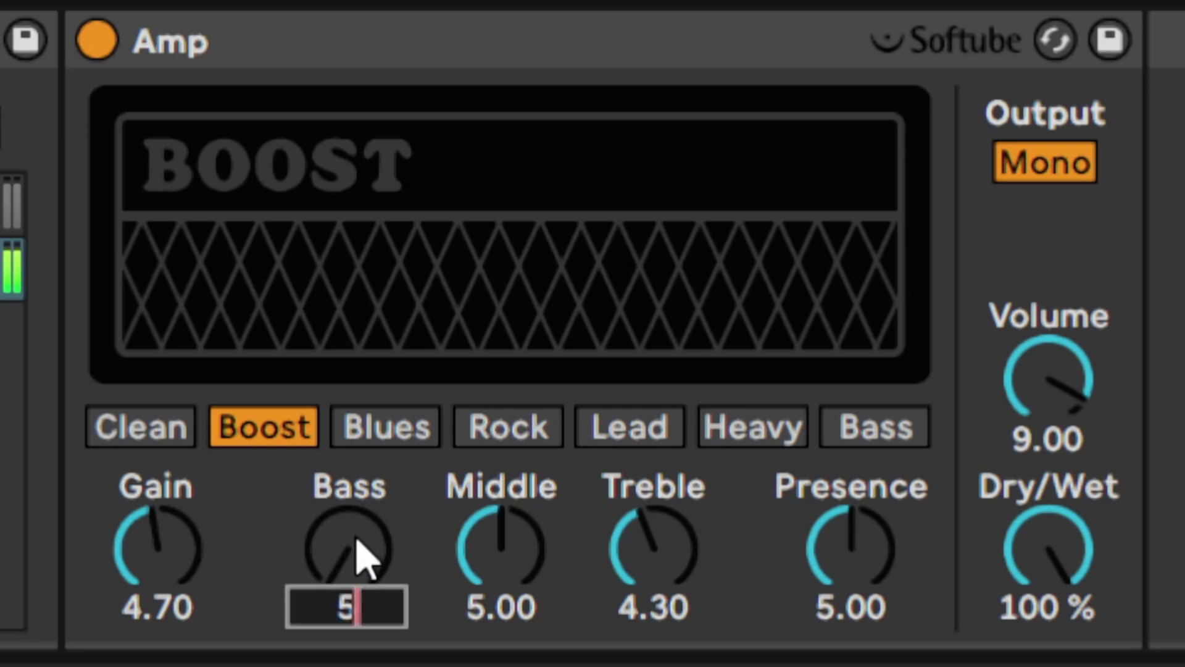
text(.7)
key(Return)
mouse_move(487, 549)
mouse_down()
mouse_move(488, 501)
mouse_move(487, 611)
mouse_move(476, 556)
mouse_up()
text(4.3)
key(Return)
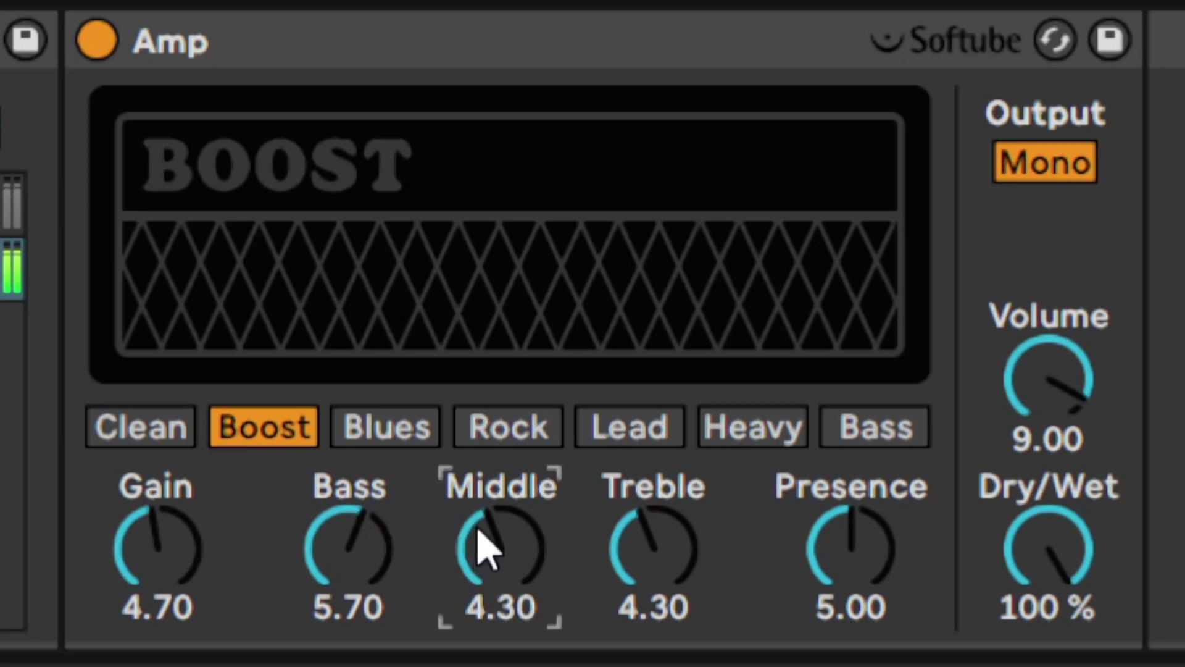
Set the Amp Presence to 4.20 and lower its Volume to 7.80.
click(865, 565)
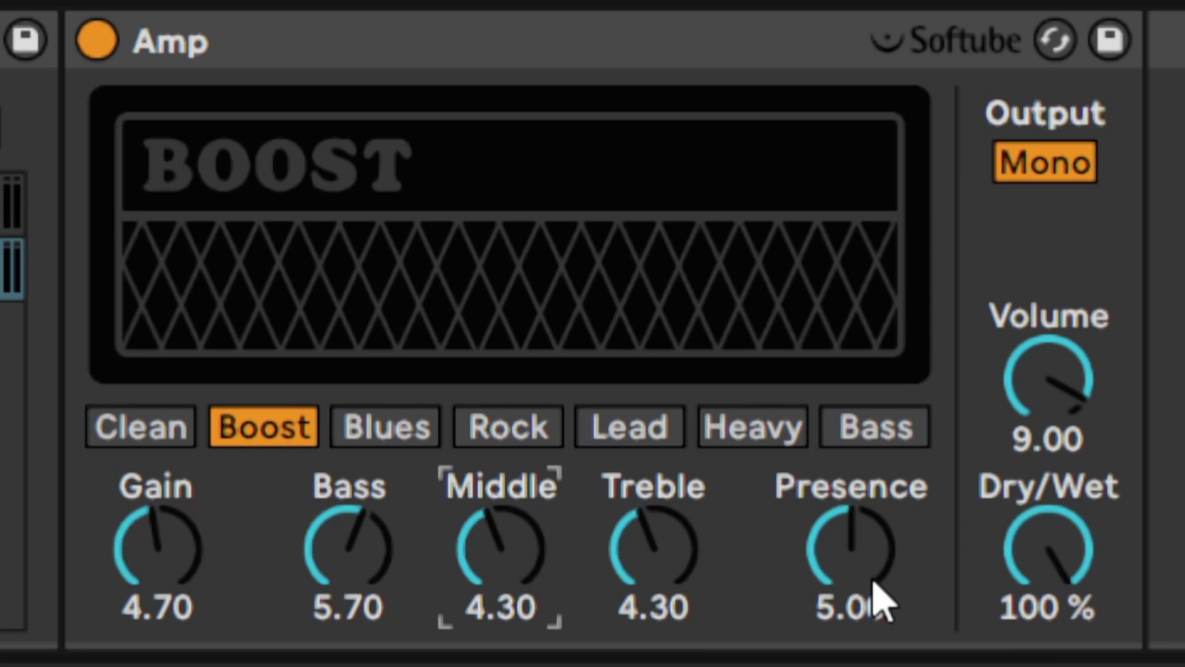
drag(907, 595, 868, 561)
text(4.2)
key(Return)
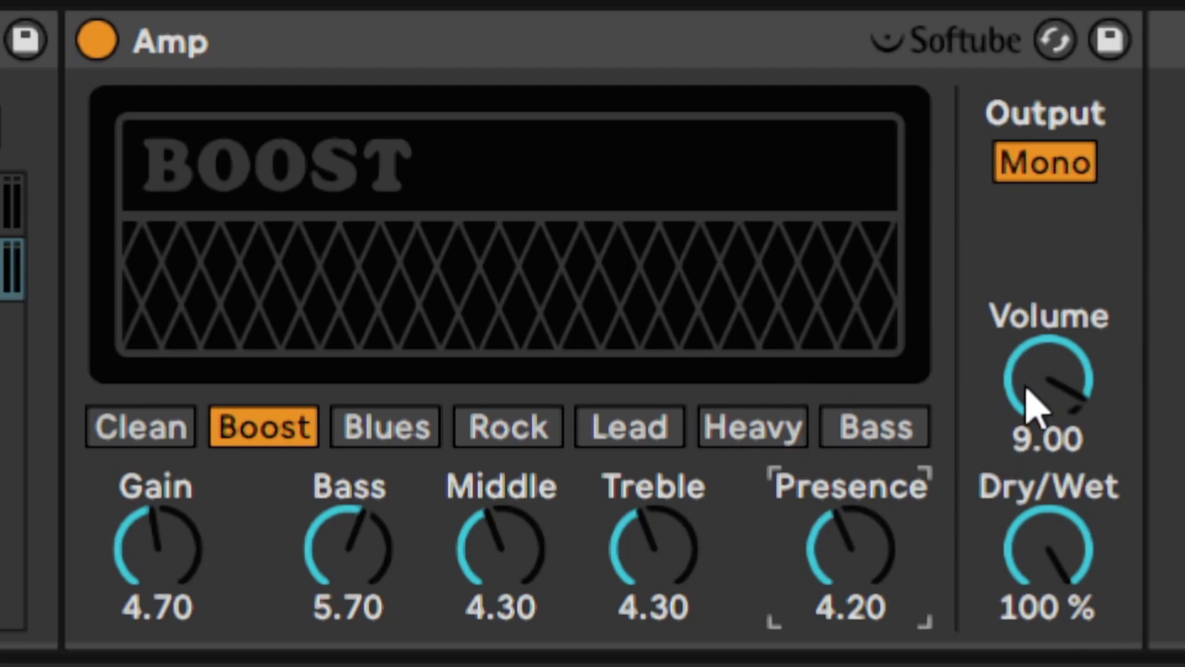
drag(1029, 405, 1024, 397)
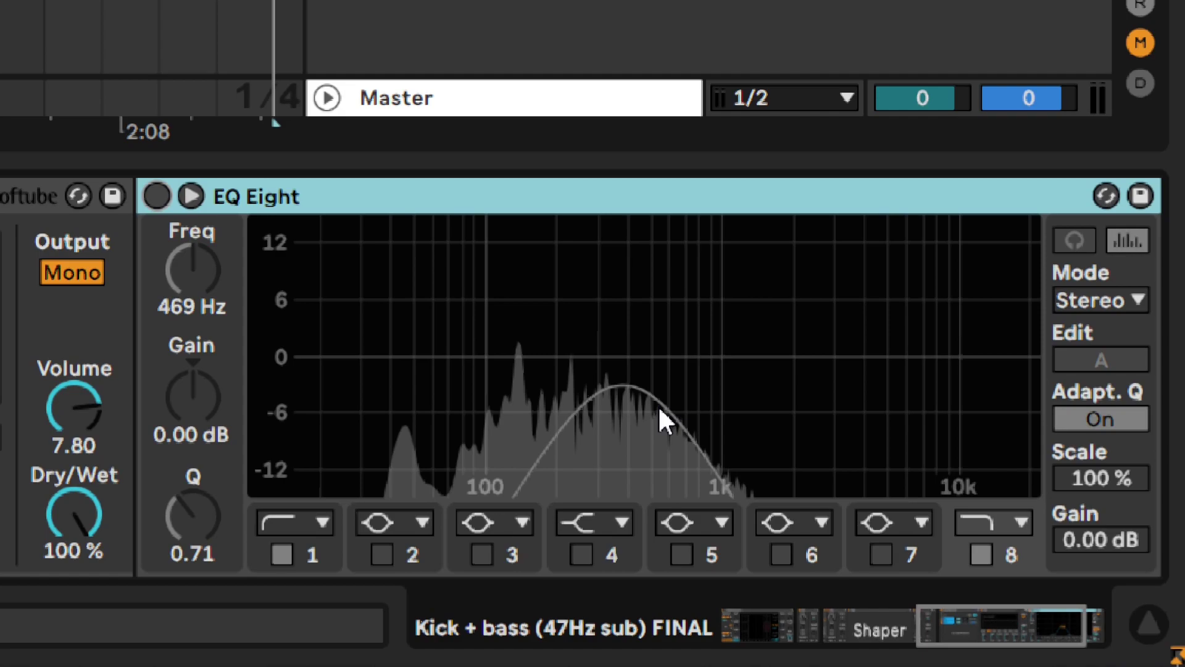
Enable the 308–469 Hz EQ Eight band-pass, A/B it while playing, then inspect band 1.
click(159, 193)
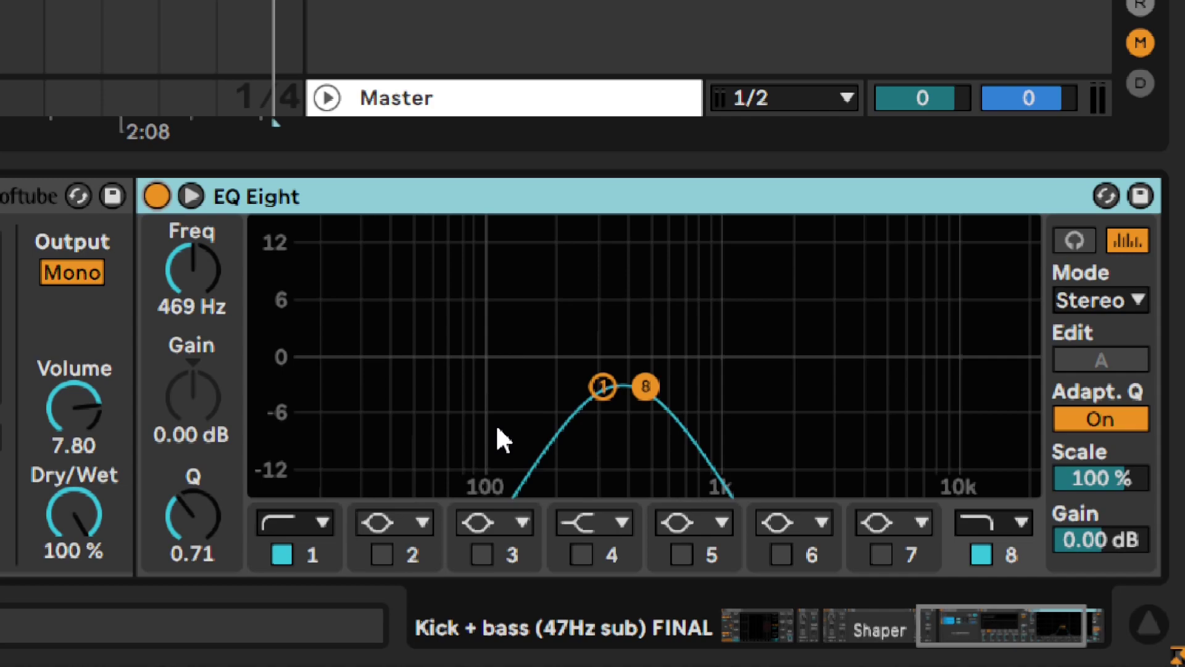
key(space)
click(160, 204)
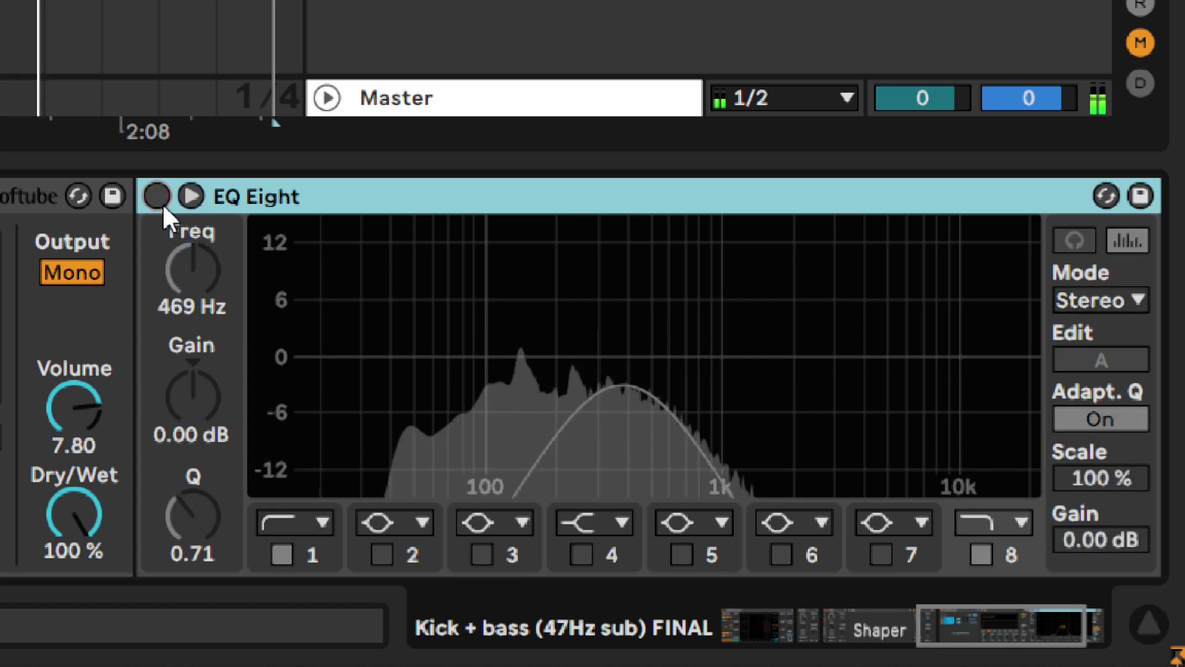
click(158, 197)
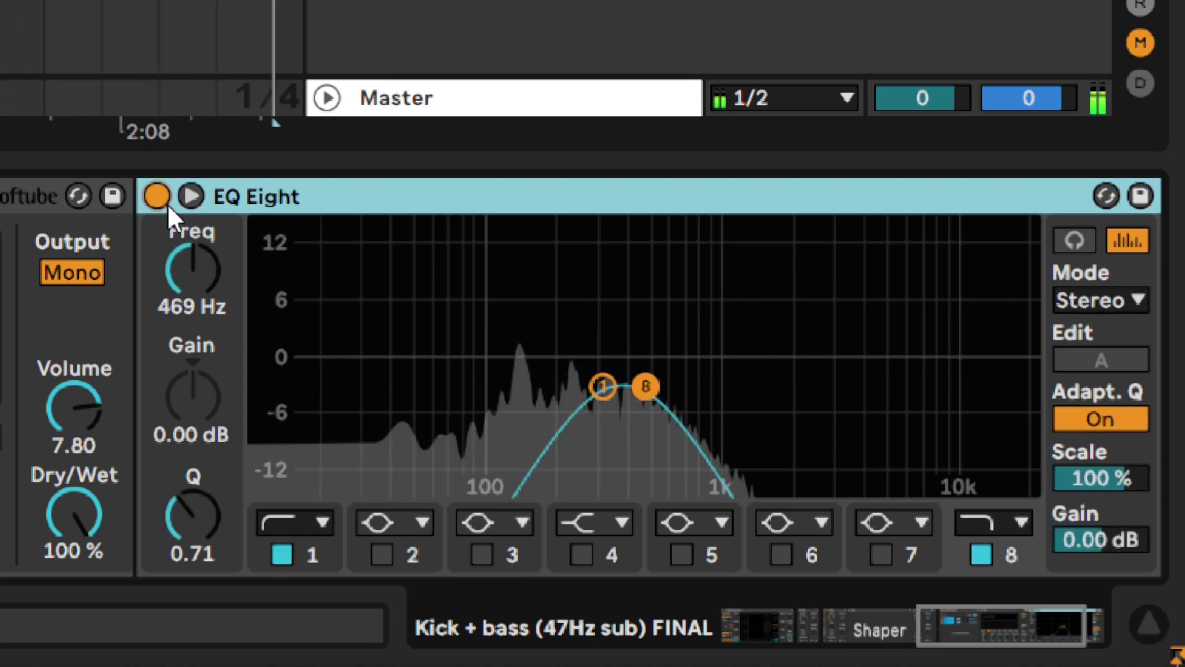
click(311, 553)
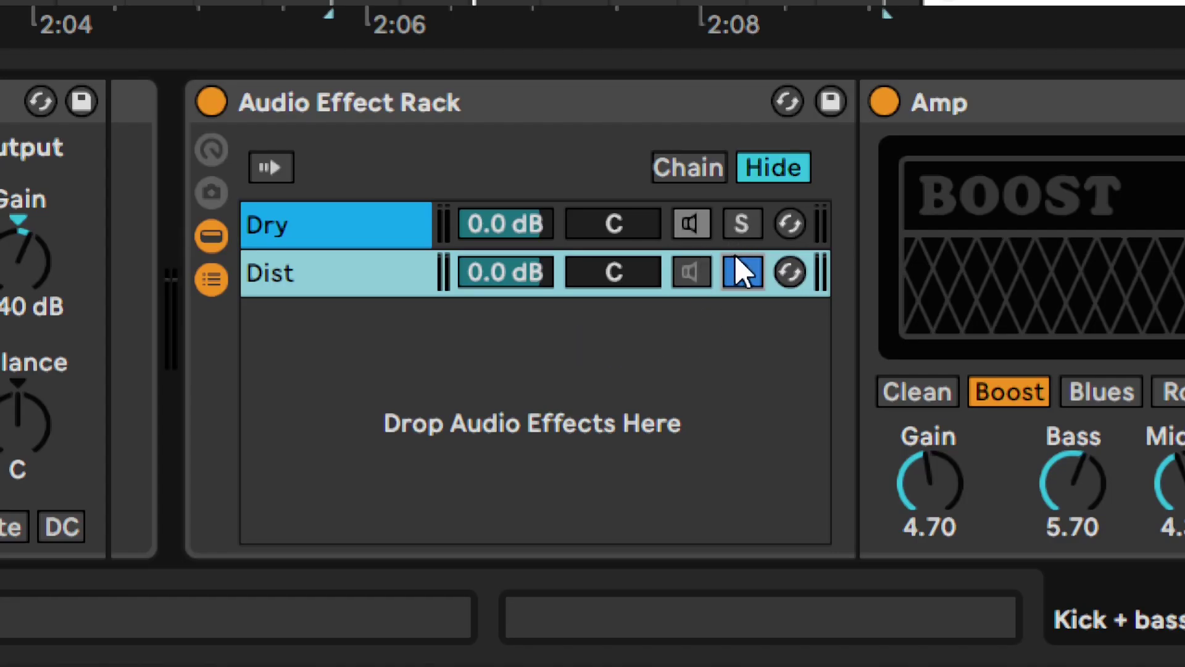
Unsolo and re-enable the Dist chain, setting its volume to -5.7 dB.
click(741, 271)
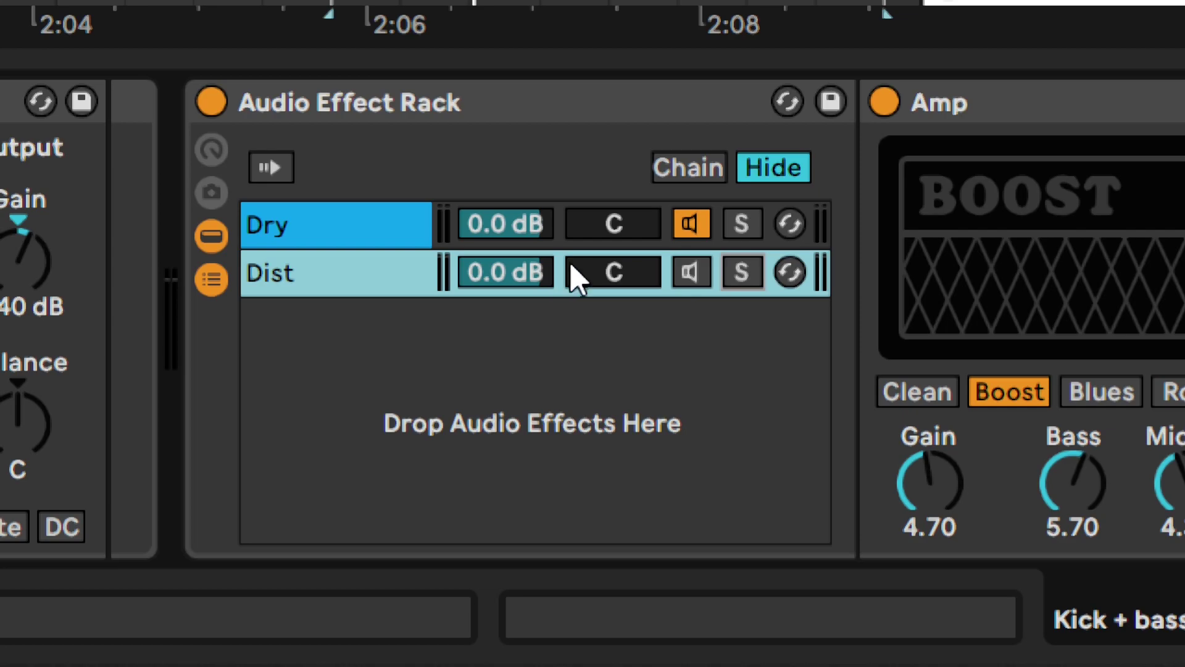
click(690, 272)
drag(483, 261, 490, 271)
text(-5.7)
key(Return)
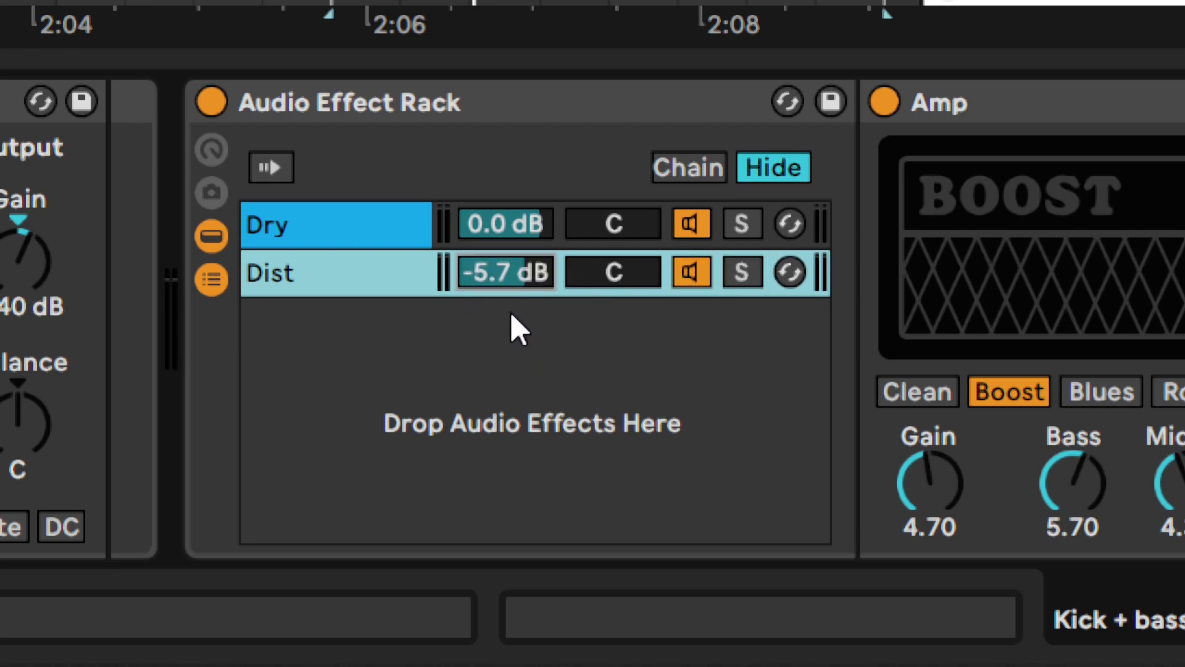
click(521, 273)
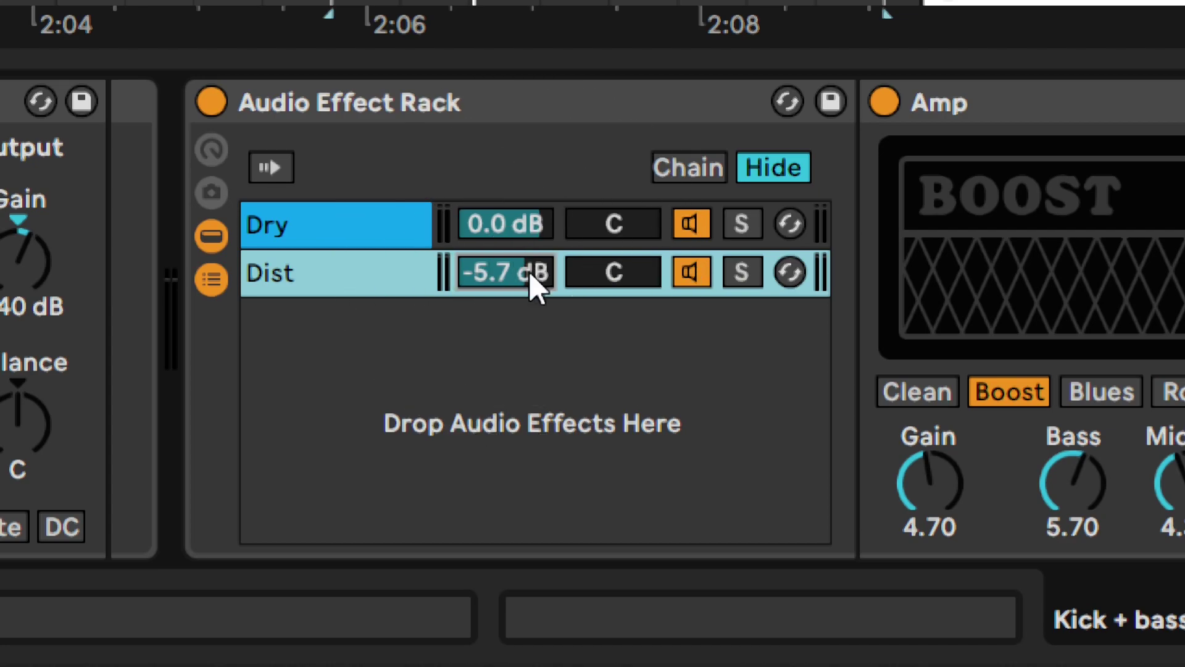